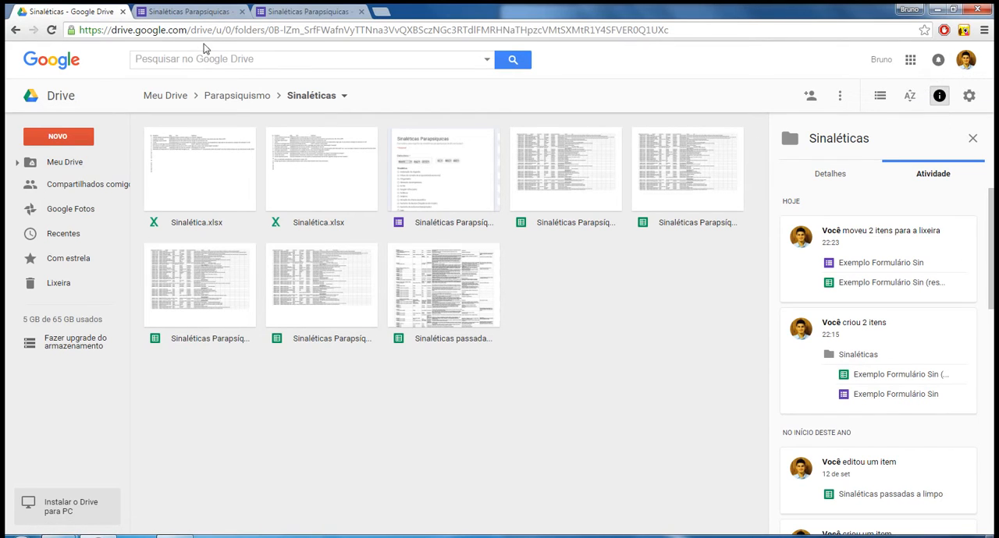
Go to the Meu Drive root folder and select the Parapsiquismo folder.
drag(111, 30, 196, 29)
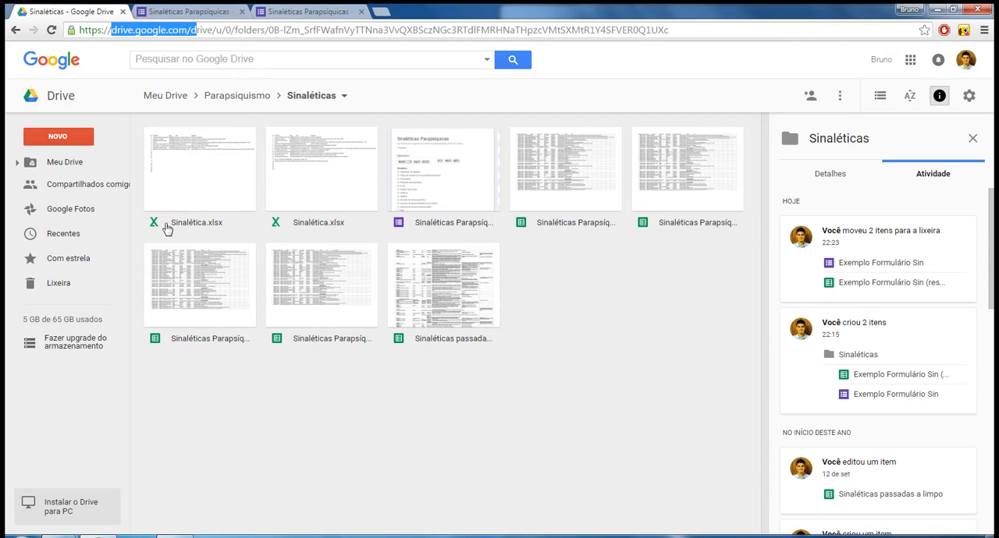
click(41, 162)
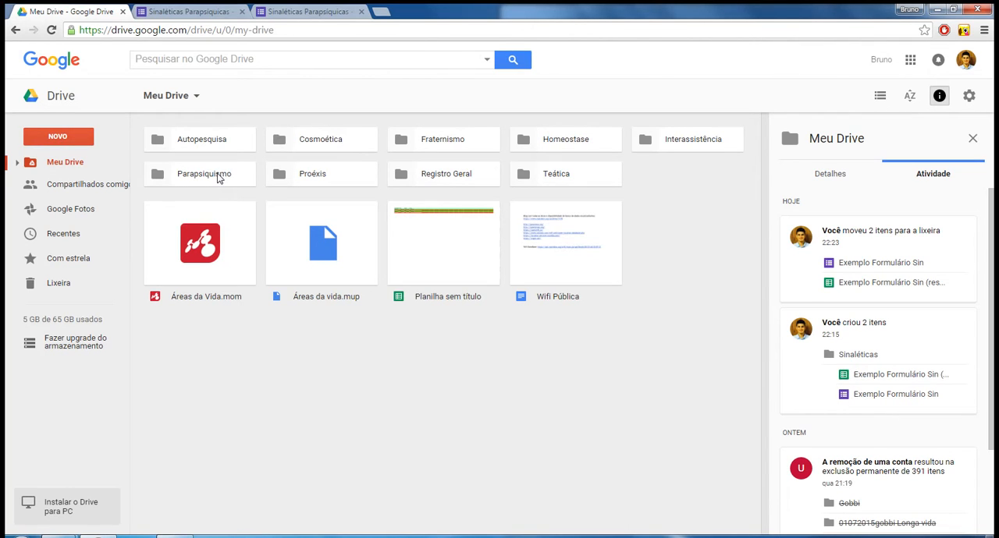
click(218, 177)
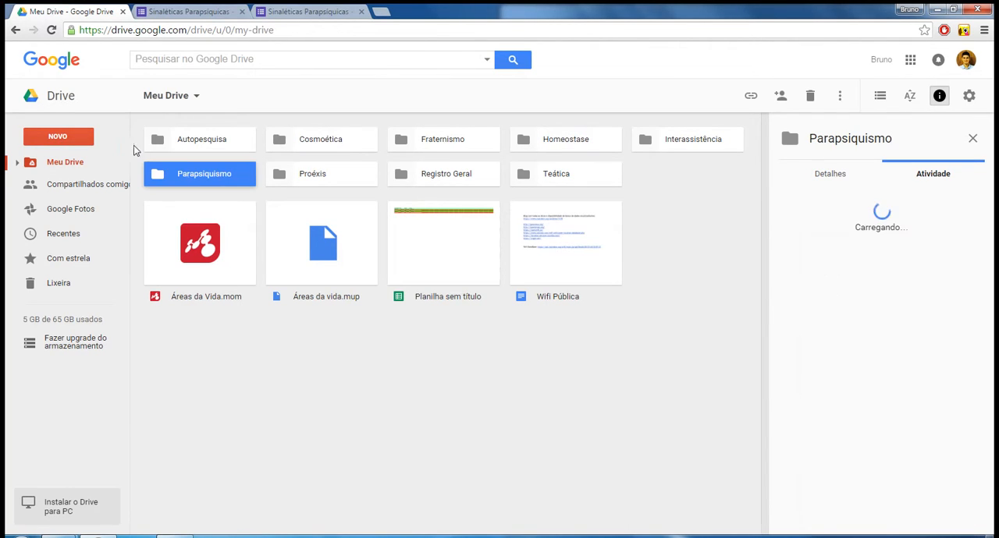
click(72, 138)
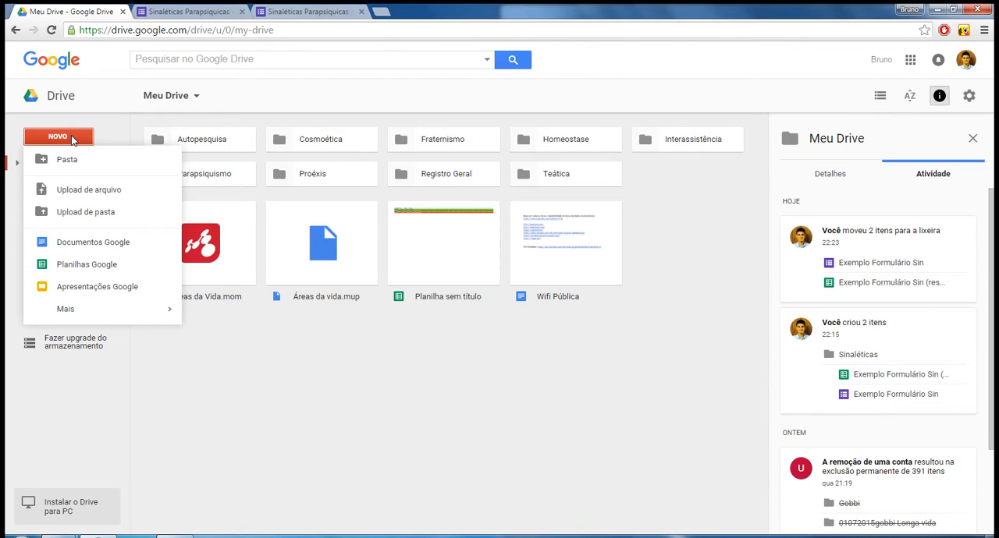
click(102, 163)
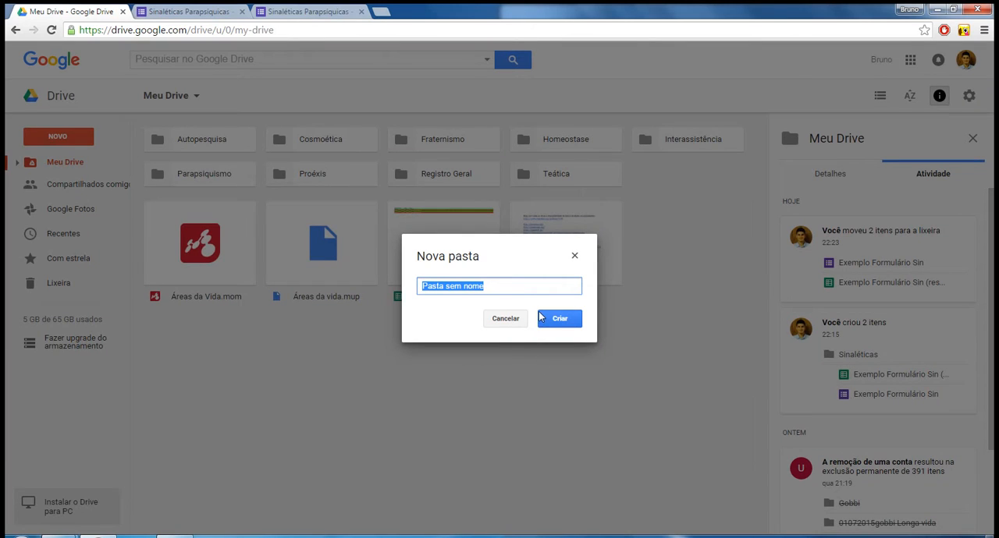
click(506, 319)
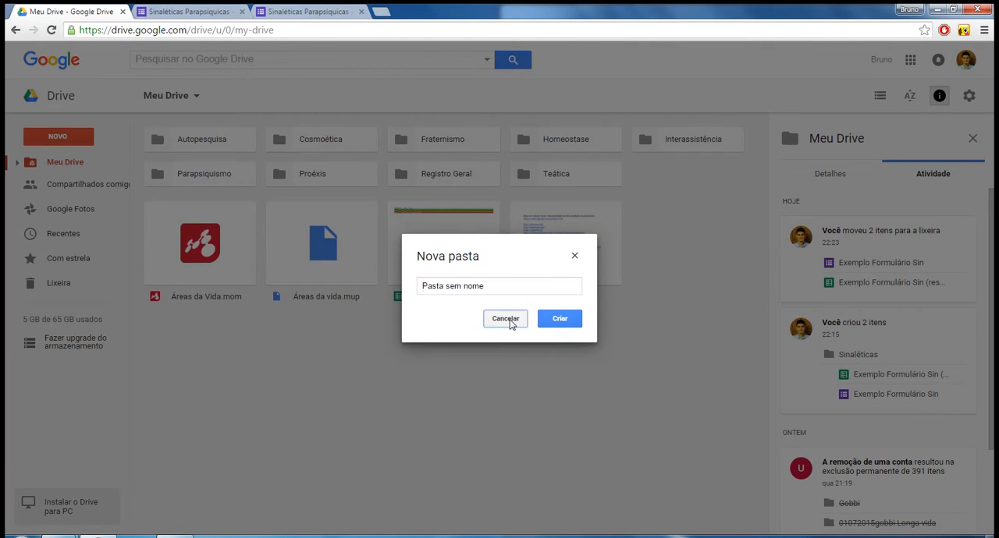
Open the Sinaléticas folder inside the Parapsiquismo folder.
click(219, 175)
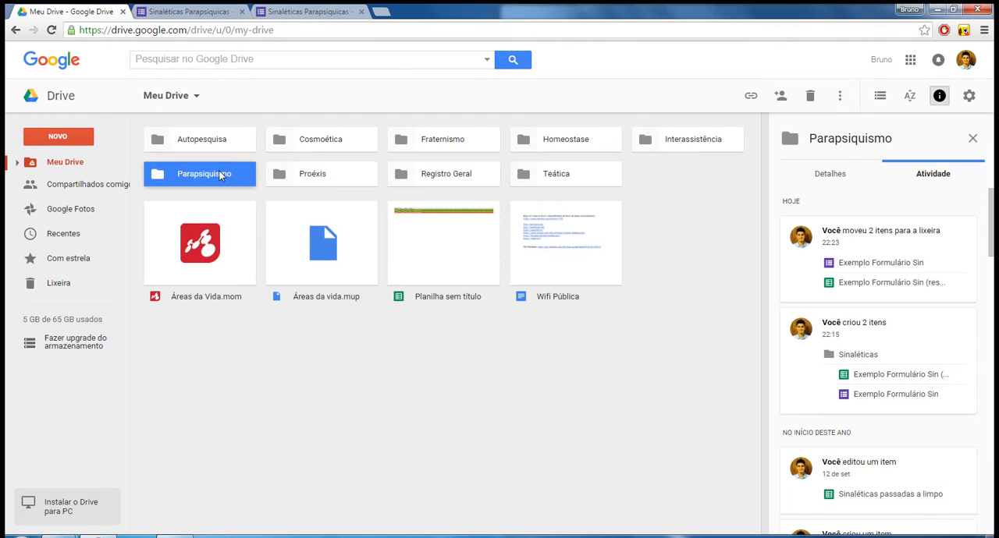
double_click(219, 175)
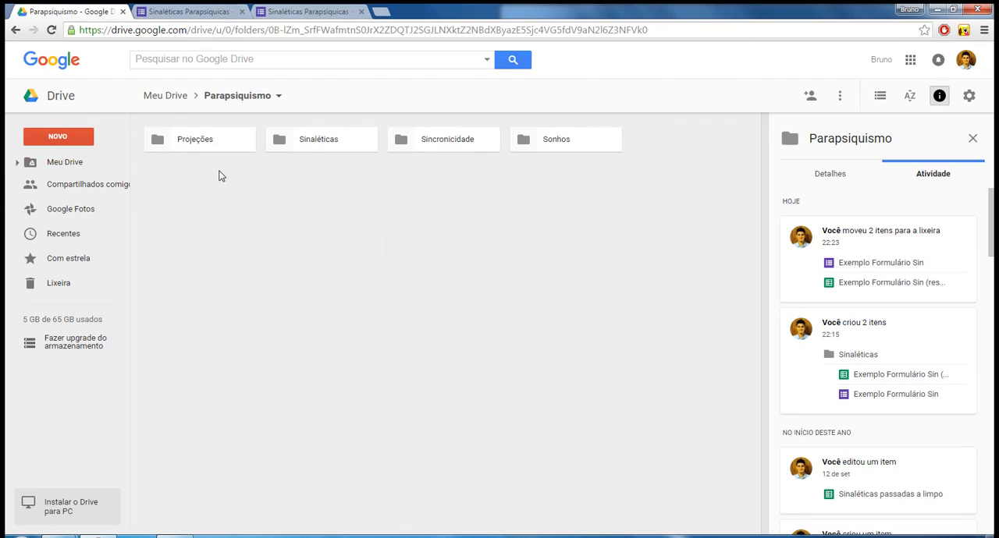
double_click(340, 141)
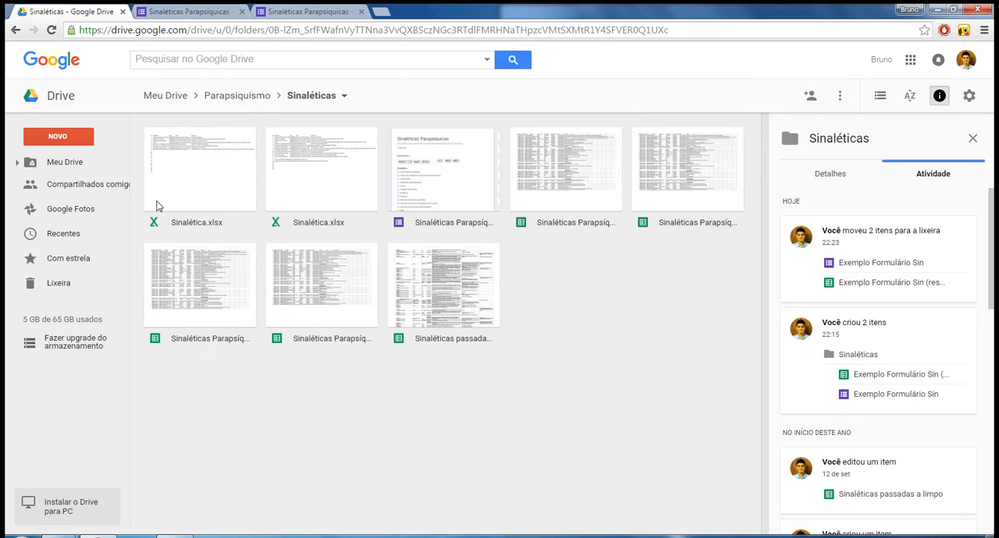
click(67, 144)
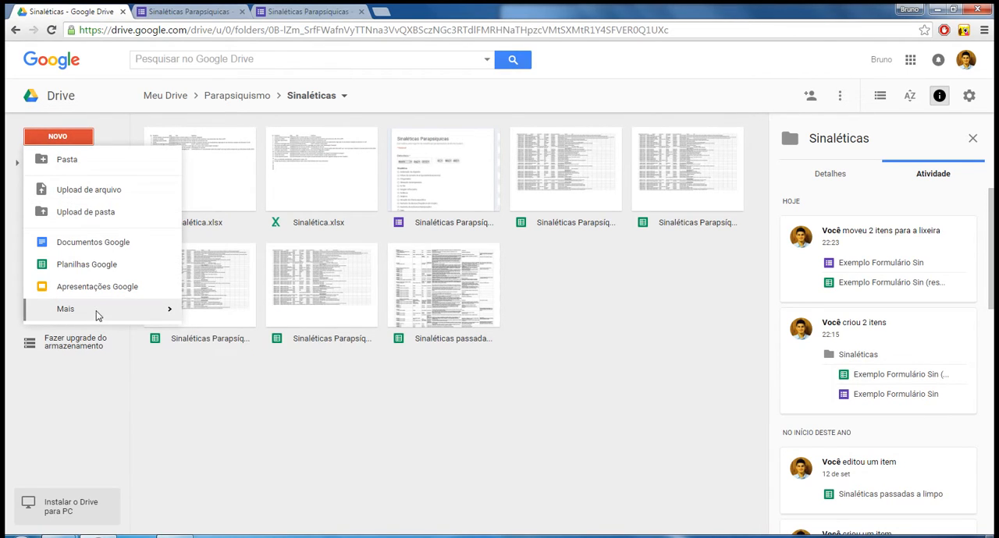
mouse_move(97, 315)
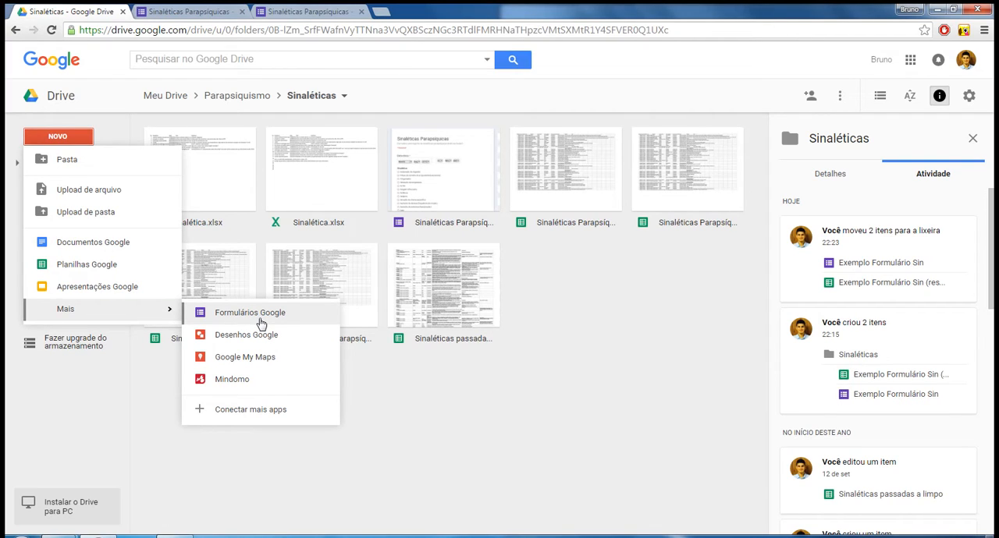
click(587, 317)
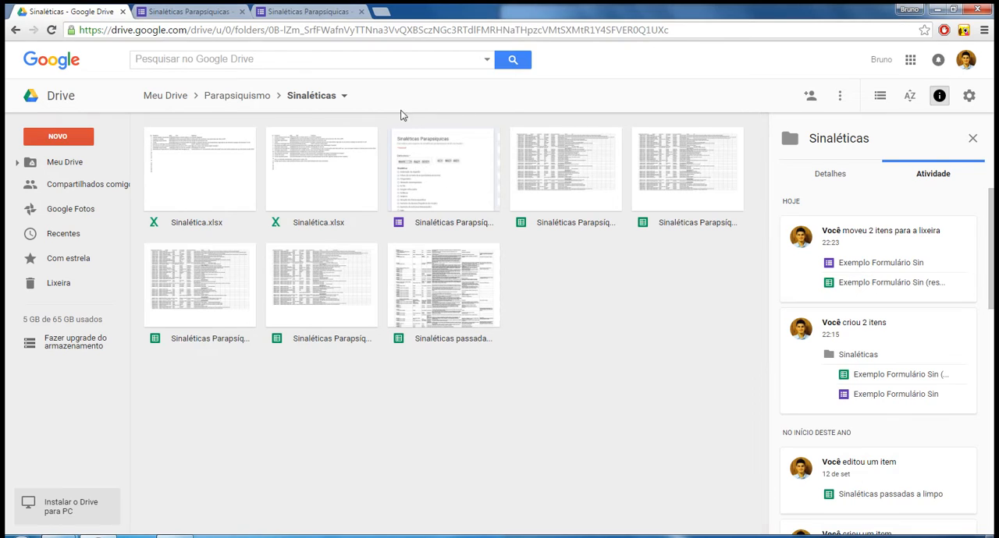
Open the Sinaléticas Parapsíquicas form for editing and close the two other form tabs.
double_click(452, 180)
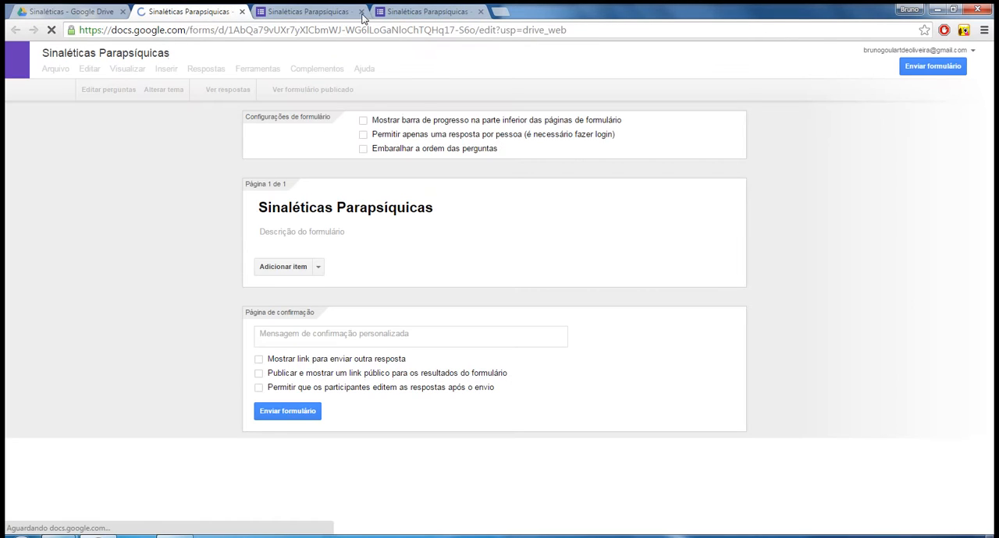
click(361, 12)
click(362, 12)
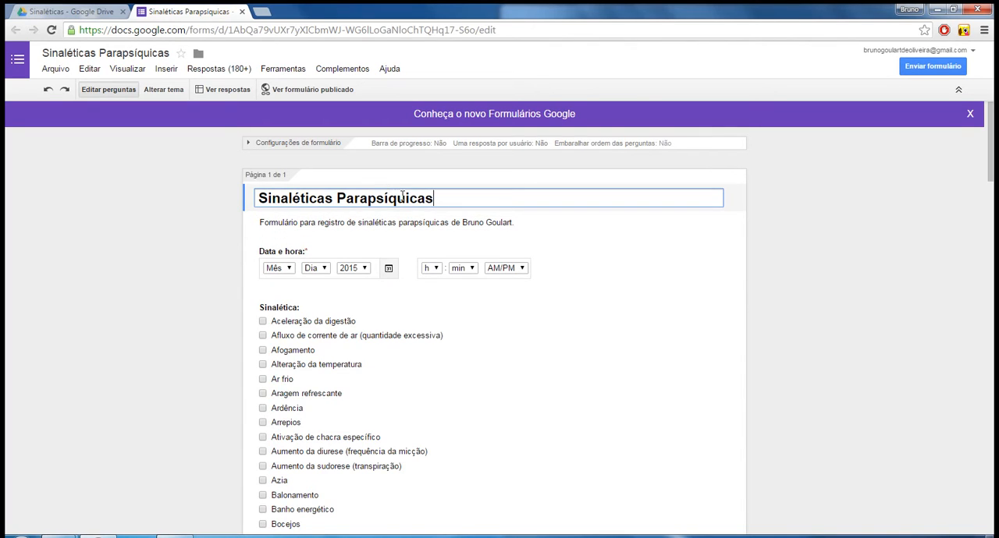
Examine the form's title, its description and the Data e hora question.
drag(454, 199, 256, 191)
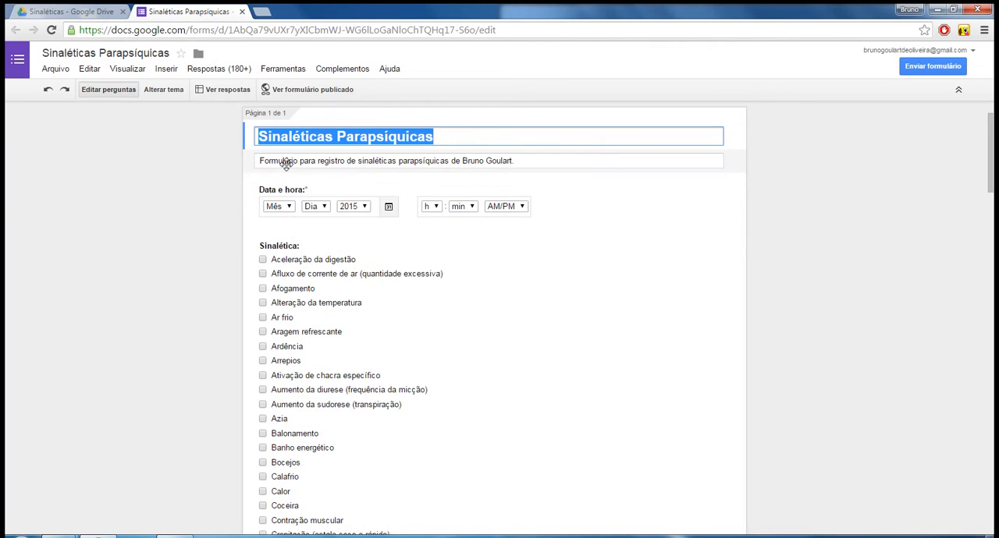
scroll(287, 166, down, 2)
scroll(267, 143, up, 2)
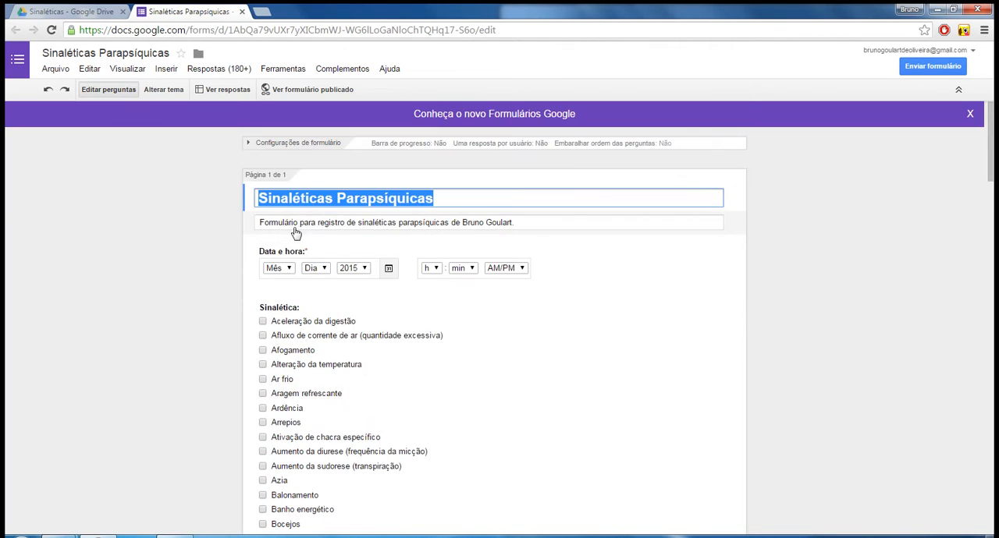
click(290, 223)
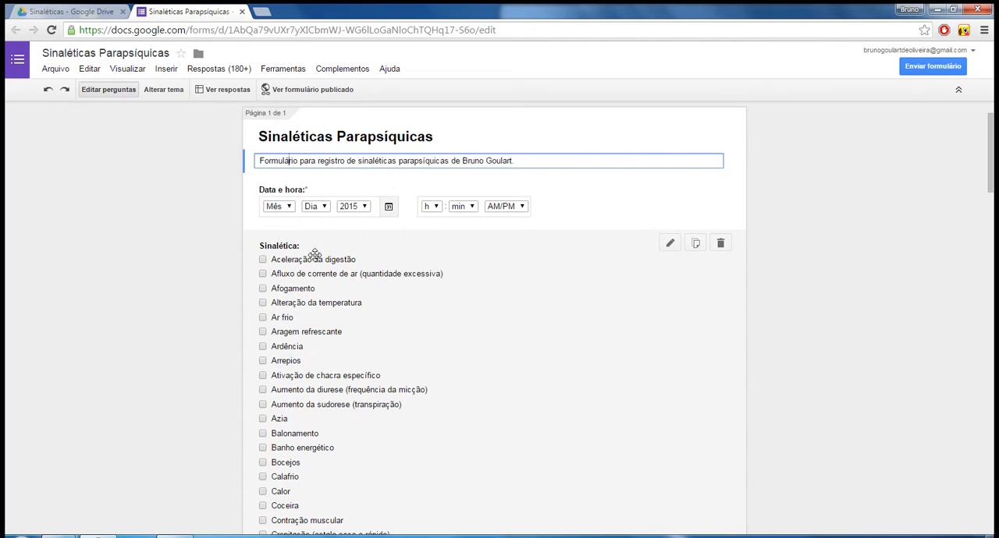
scroll(312, 259, down, 3)
scroll(283, 214, up, 2)
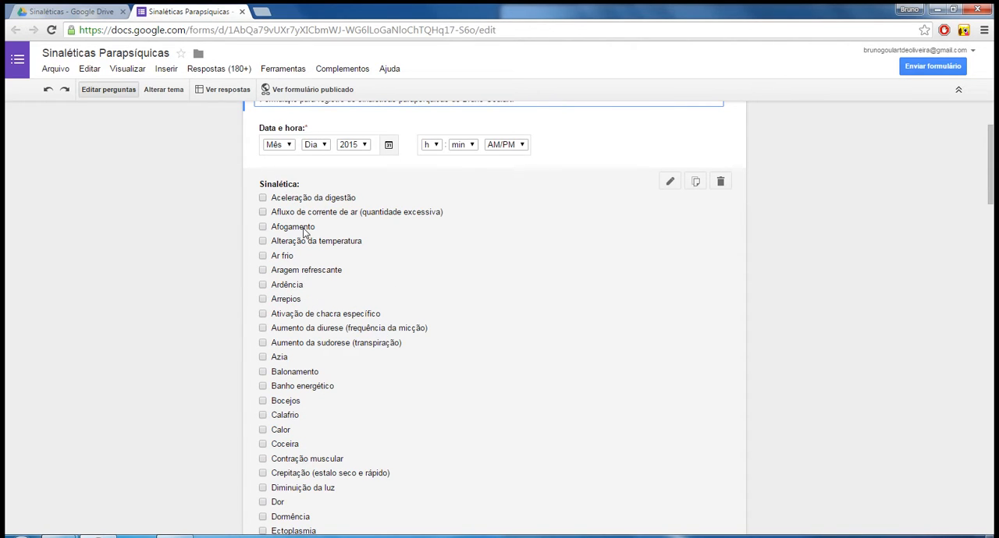
Read through the checkbox options of the Sinalética question.
scroll(304, 232, down, 4)
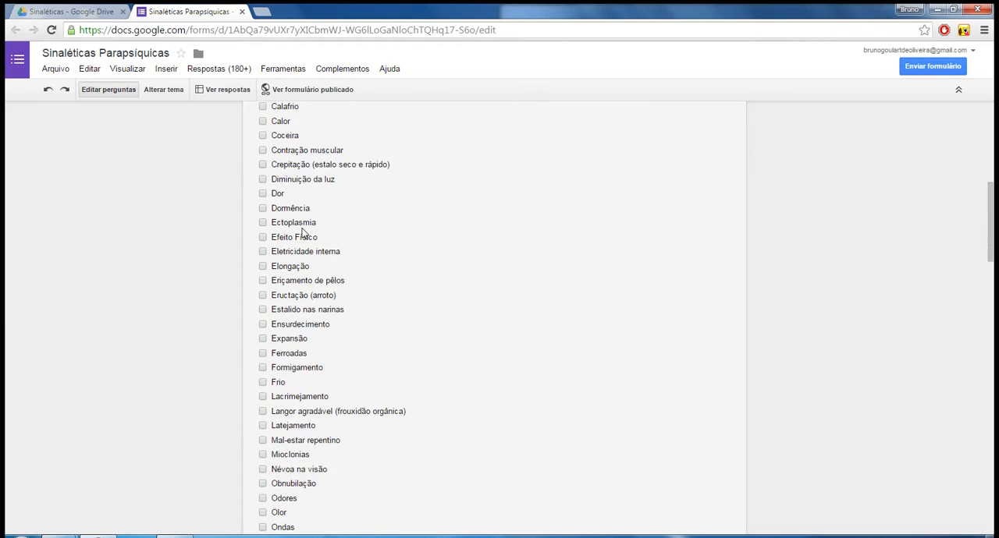
scroll(304, 232, down, 2)
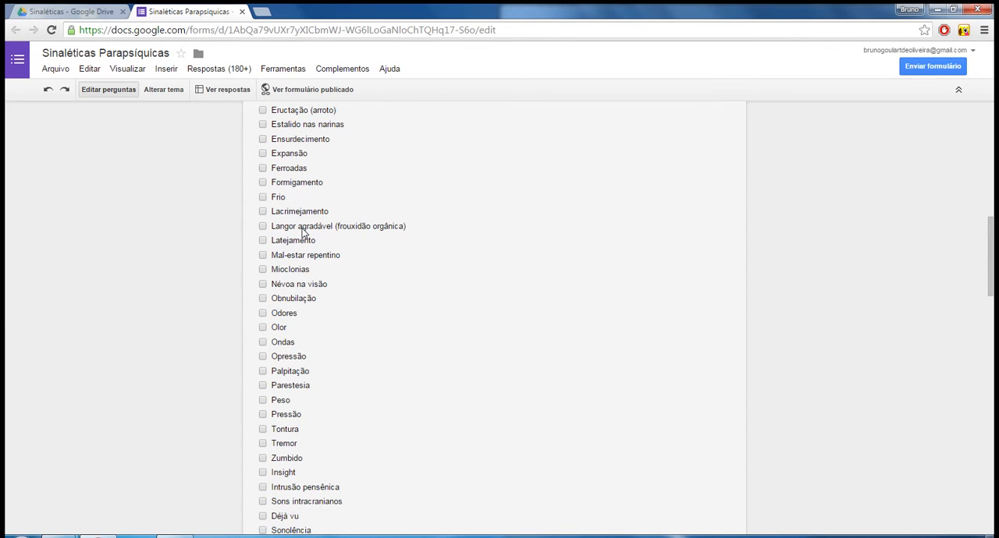
scroll(304, 232, down, 1)
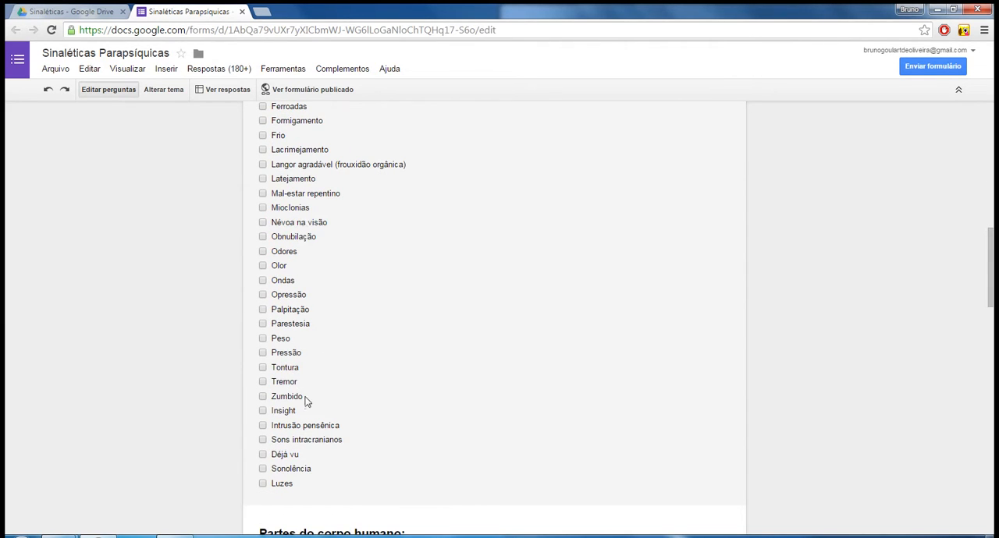
scroll(390, 453, up, 4)
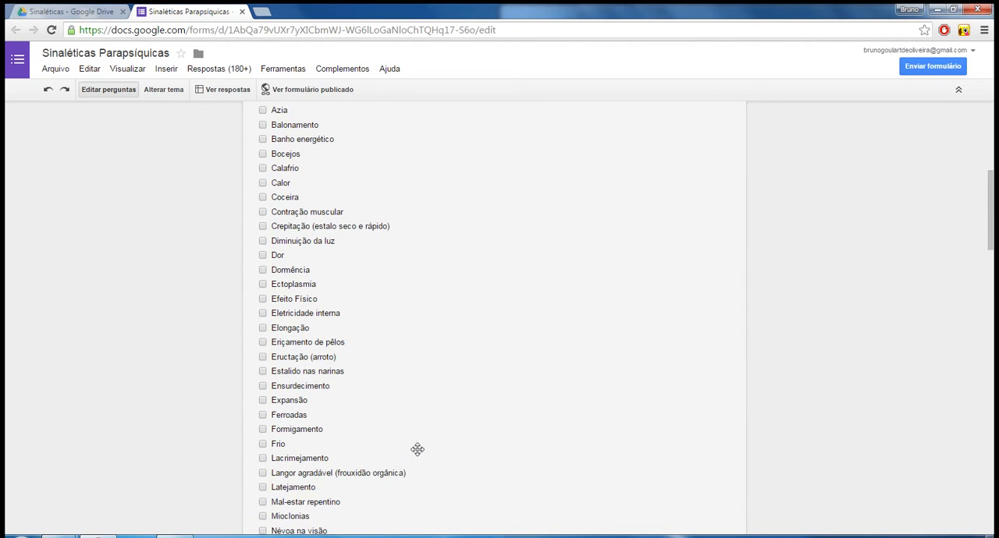
scroll(437, 409, down, 2)
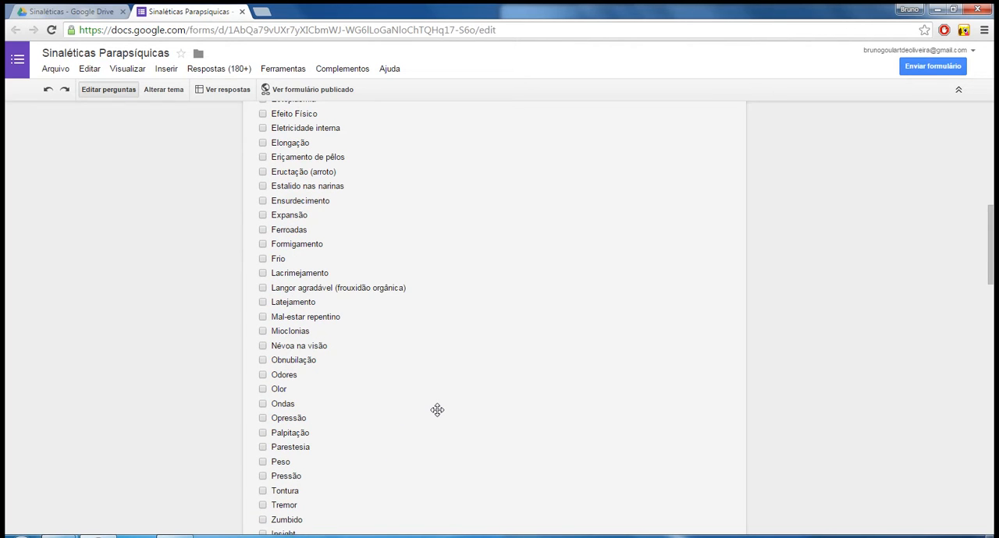
scroll(437, 410, down, 2)
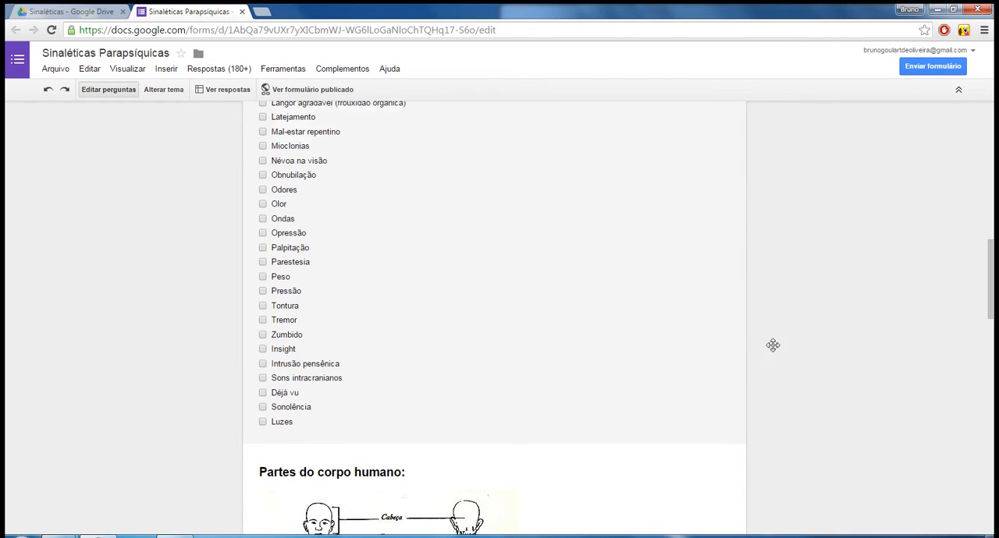
Examine the Partes do corpo humano image and the Parte do corpo and Parte específica questions.
scroll(717, 277, down, 2)
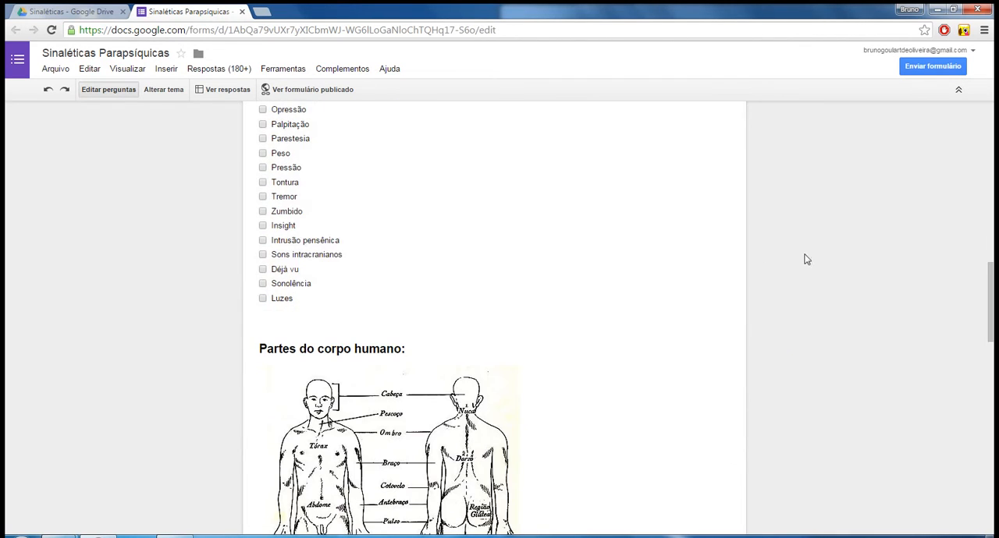
scroll(749, 304, down, 1)
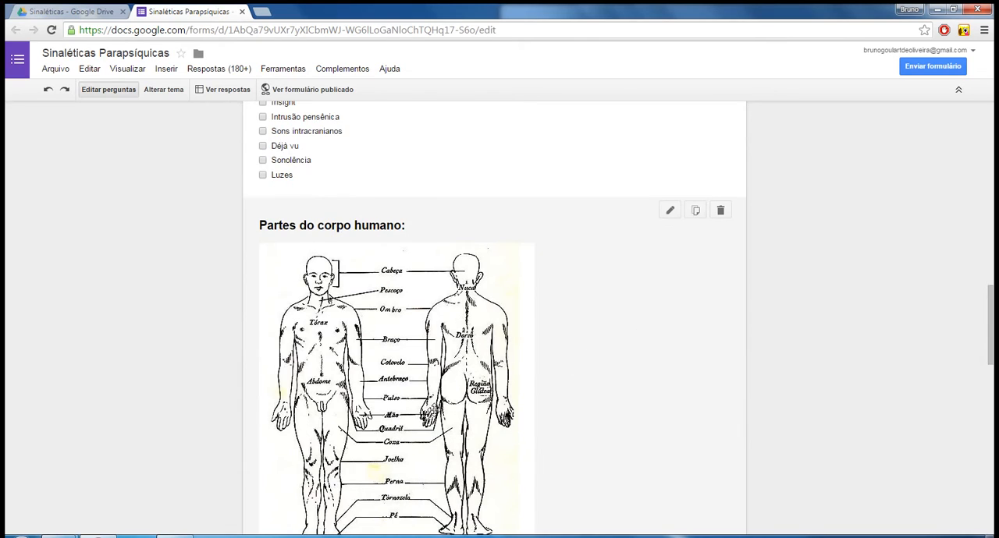
scroll(497, 433, down, 1)
scroll(769, 373, down, 1)
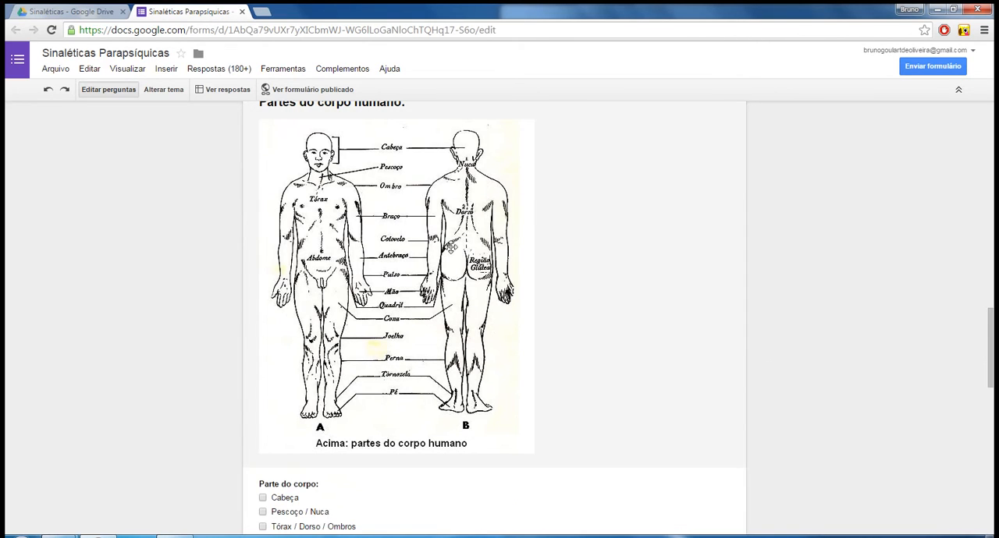
scroll(638, 334, down, 1)
scroll(639, 334, down, 2)
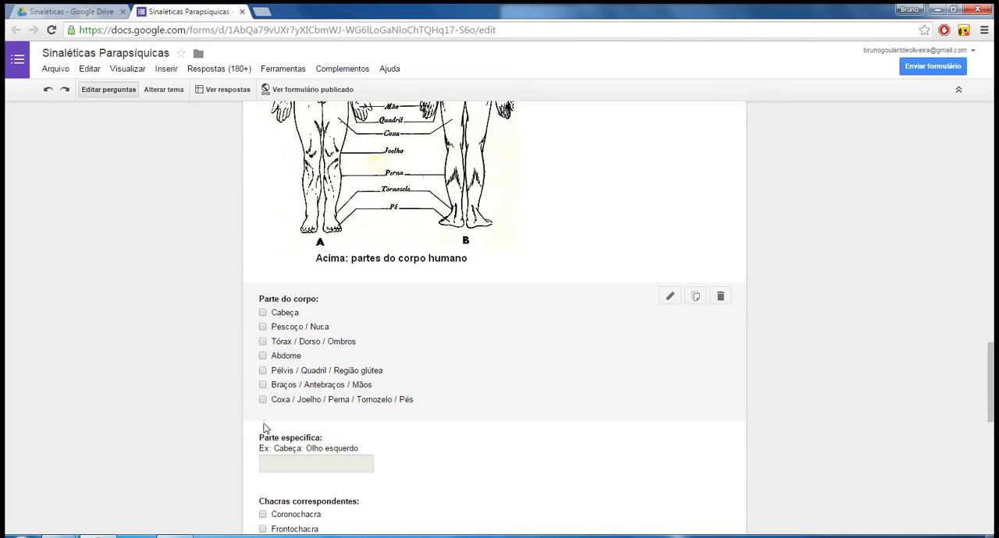
scroll(473, 445, down, 3)
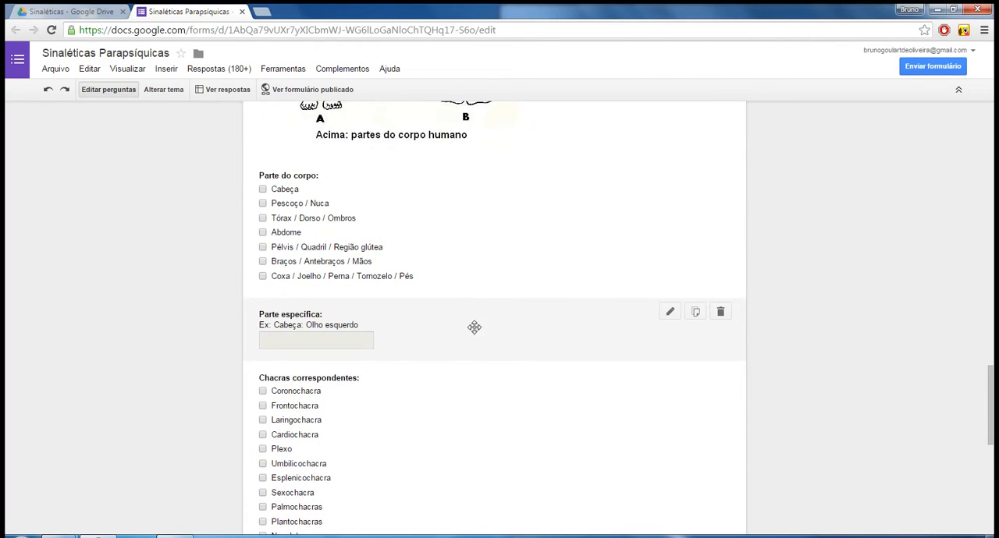
scroll(473, 323, down, 1)
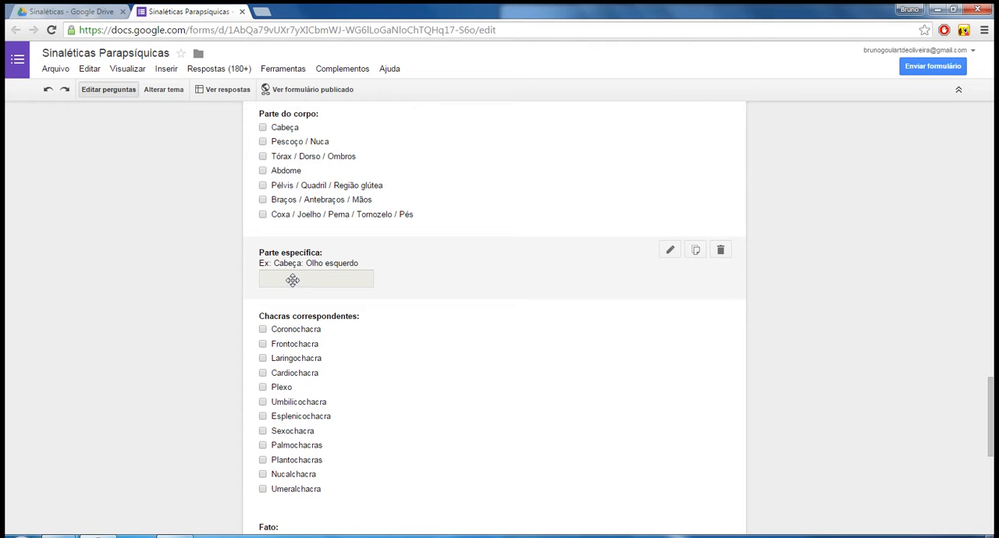
Examine the Chacras correspondentes options and the Fato, Hipótese, Nota and Enviar formulário questions.
scroll(326, 262, down, 1)
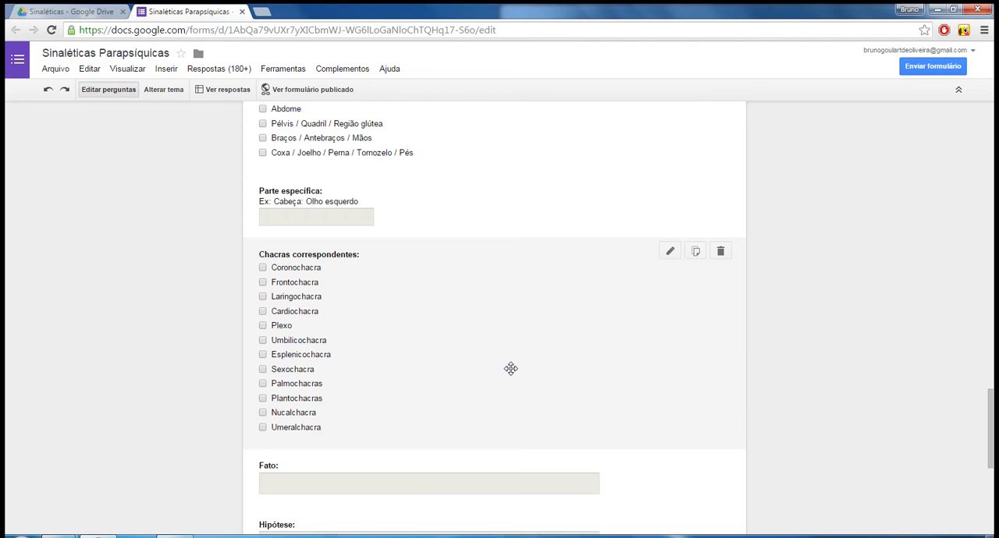
scroll(715, 382, up, 3)
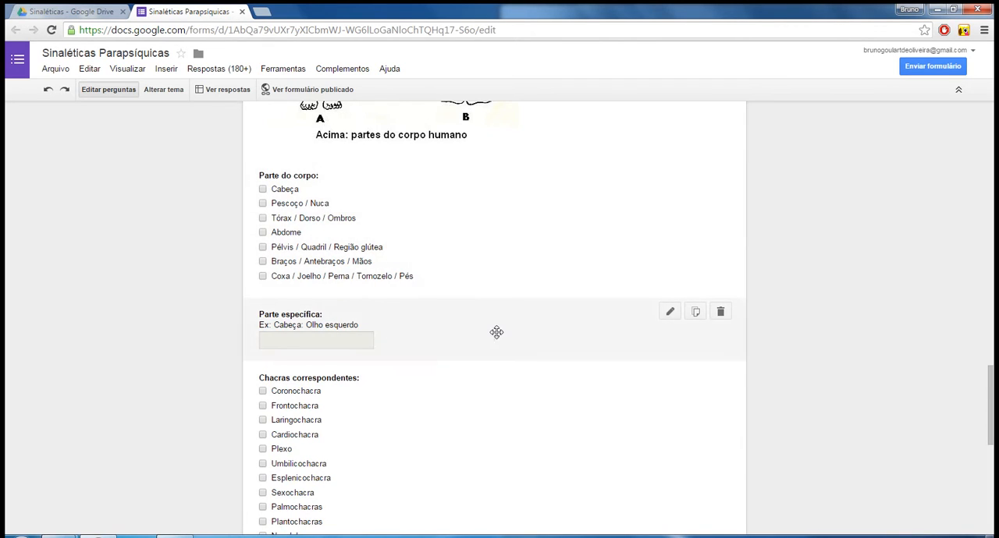
scroll(479, 343, down, 2)
scroll(453, 277, down, 2)
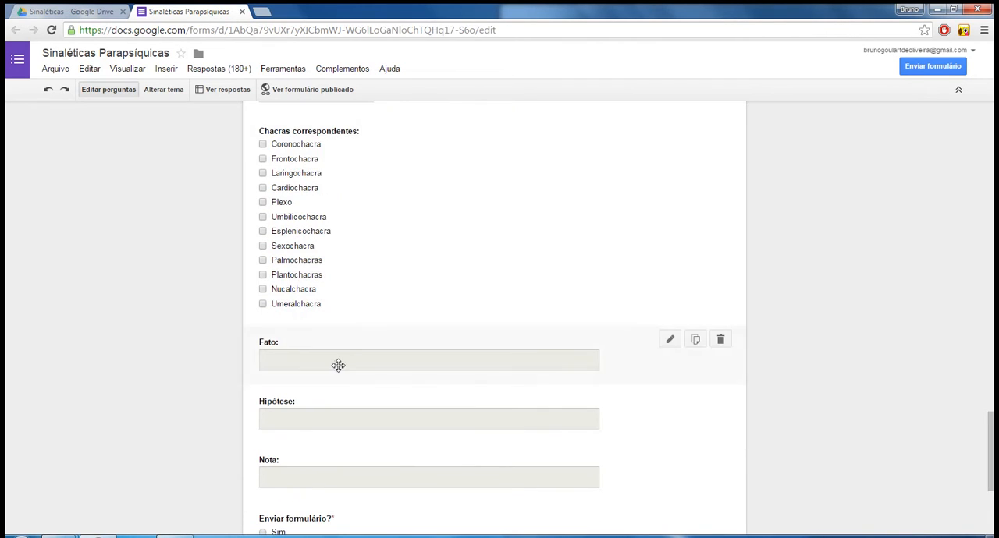
scroll(338, 365, down, 1)
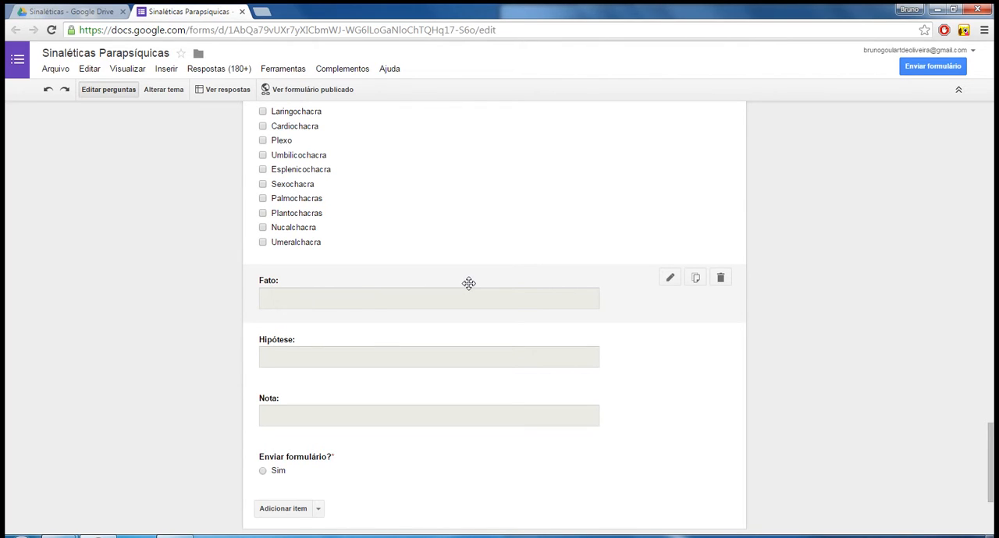
scroll(468, 283, down, 1)
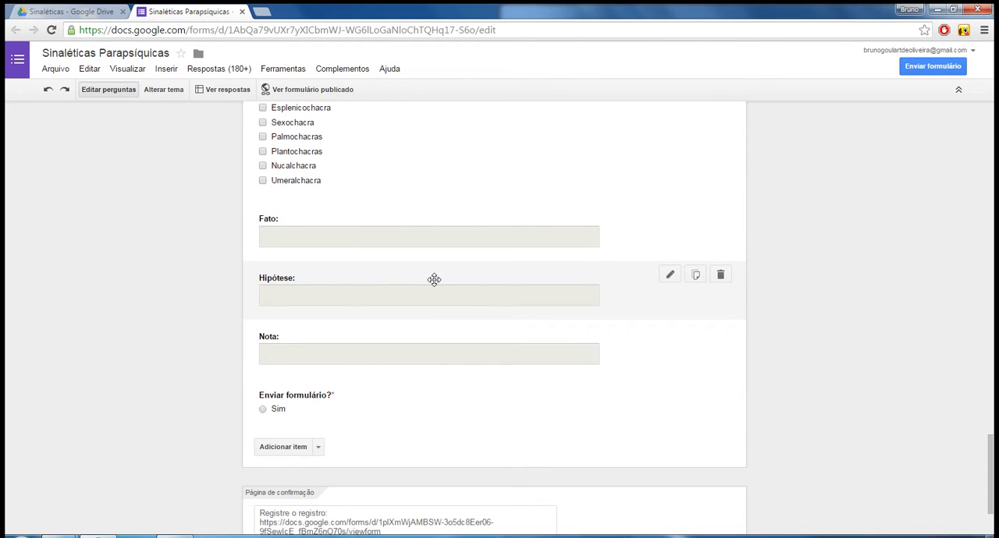
Open the Enviar formulário? question for editing and check its Pergunta obrigatória setting.
scroll(437, 284, down, 1)
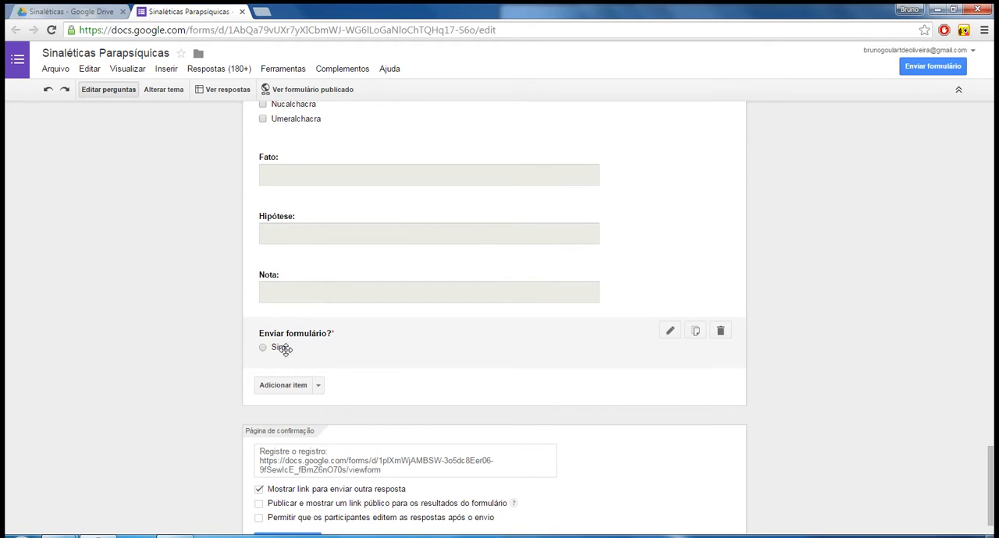
click(338, 340)
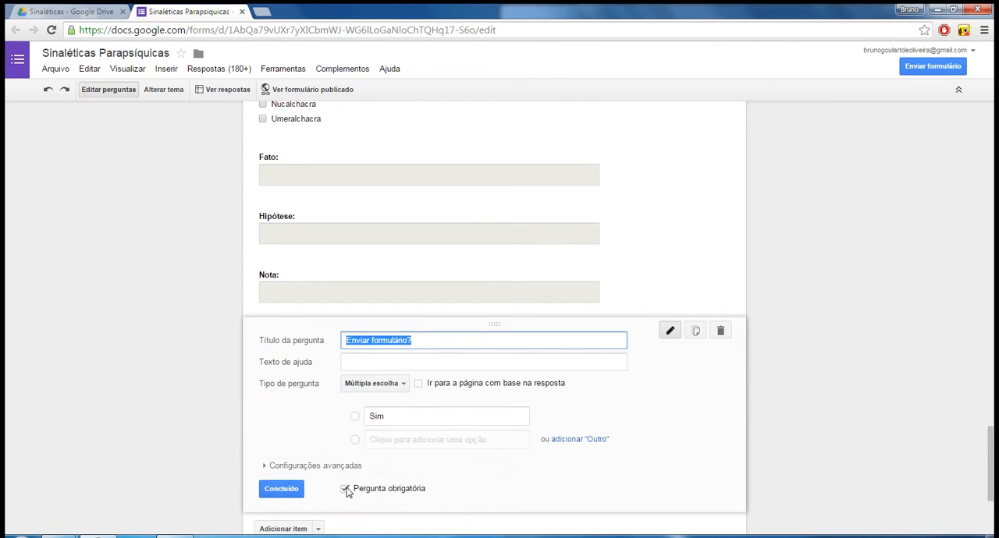
scroll(348, 492, down, 1)
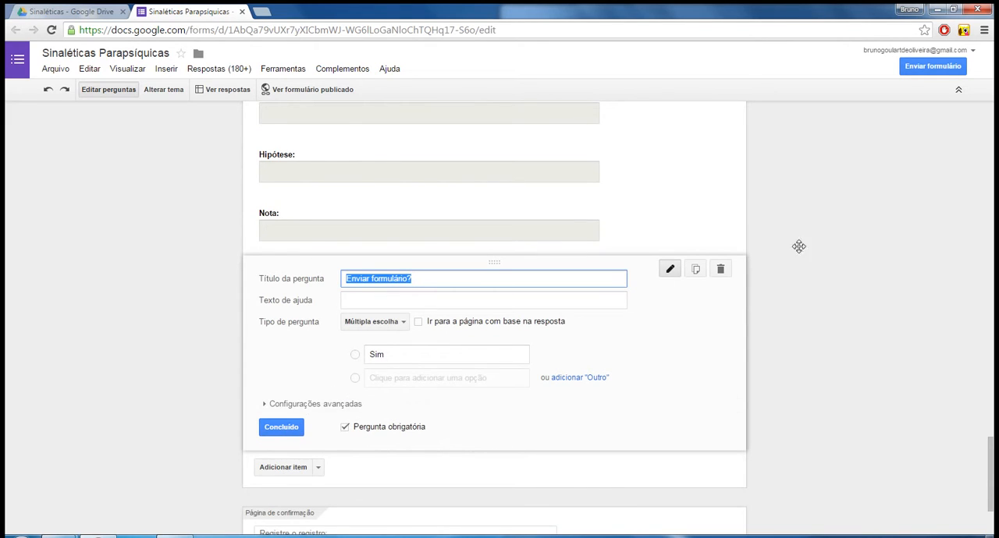
click(936, 227)
scroll(706, 388, down, 1)
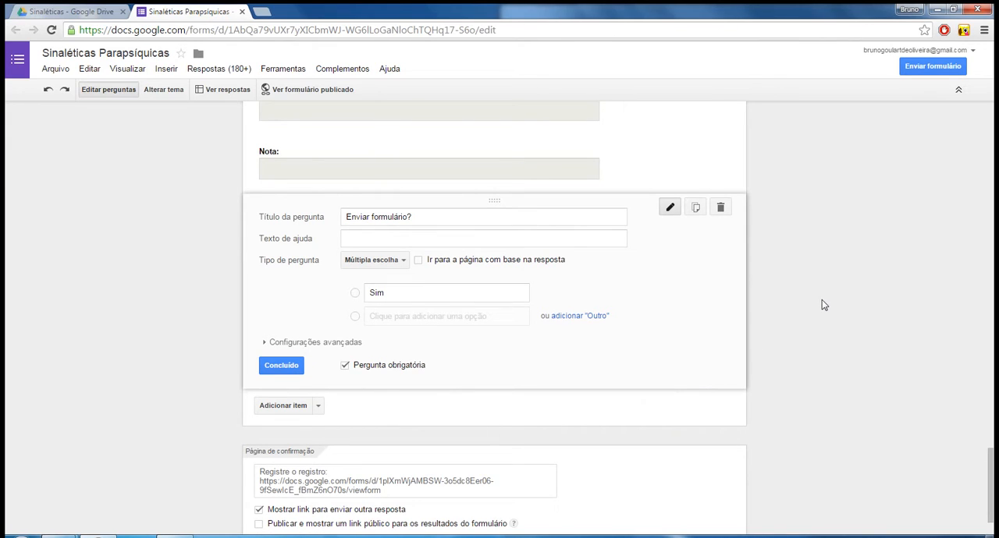
Open the spreadsheet that collects the form's responses.
scroll(823, 300, up, 20)
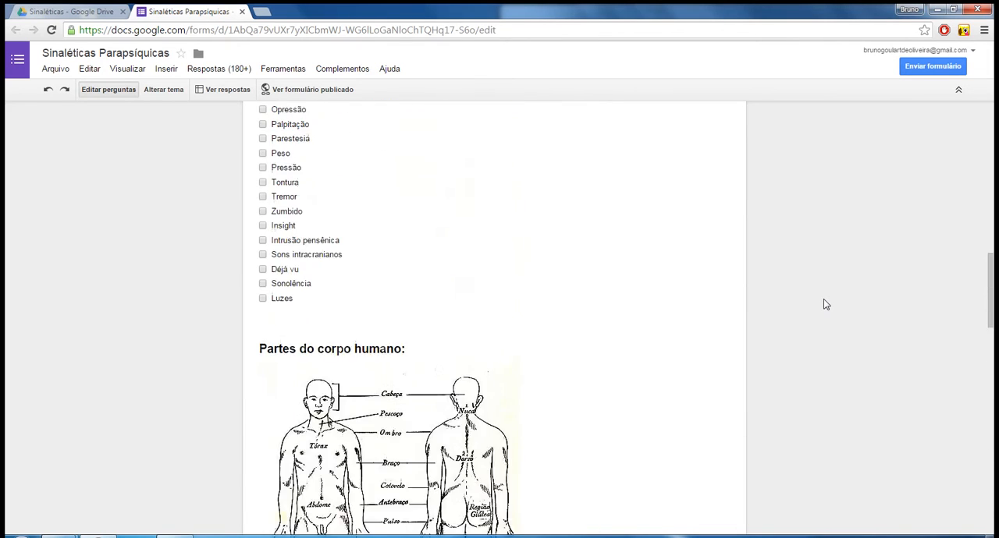
scroll(823, 312, up, 5)
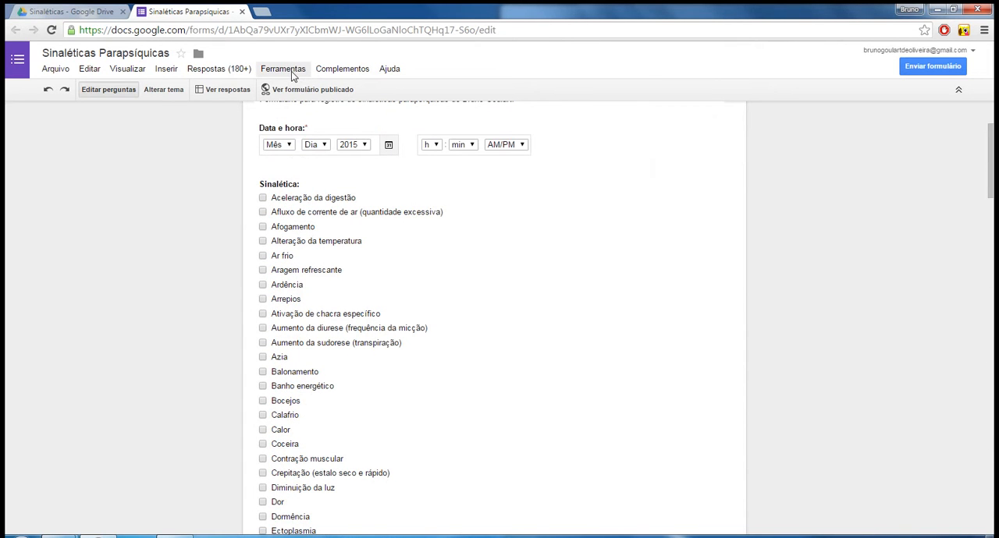
click(241, 72)
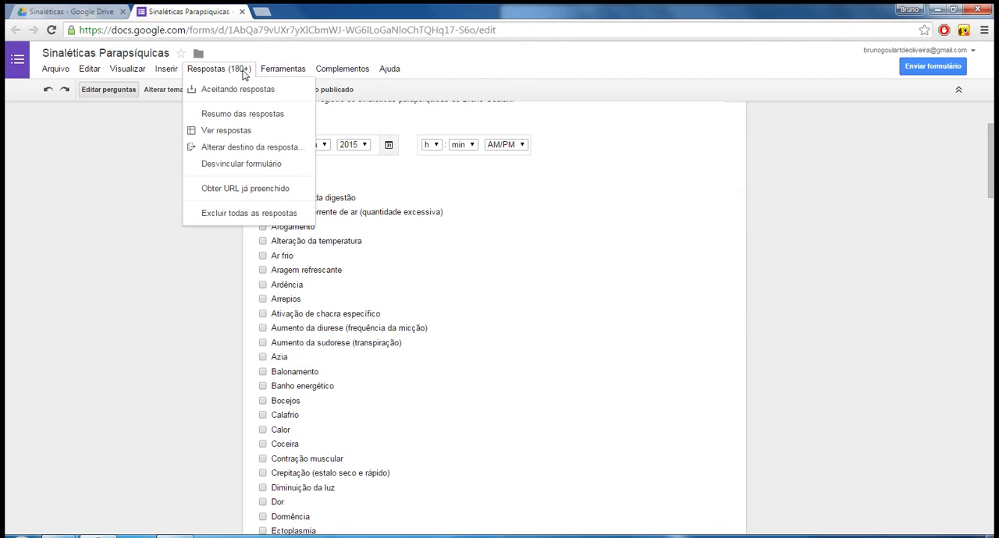
click(241, 138)
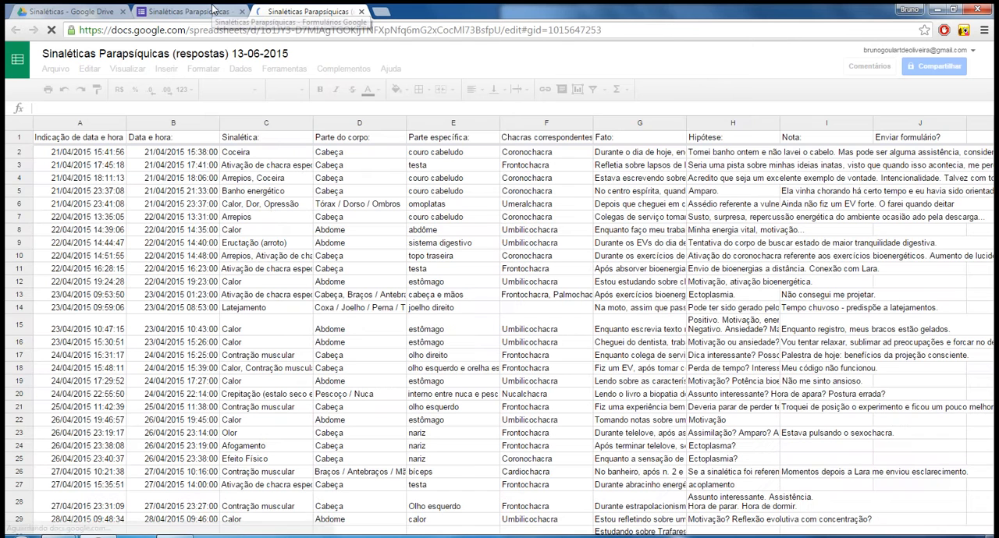
Return to the Sinaléticas Parapsíquicas form and open the summary of its responses.
click(213, 8)
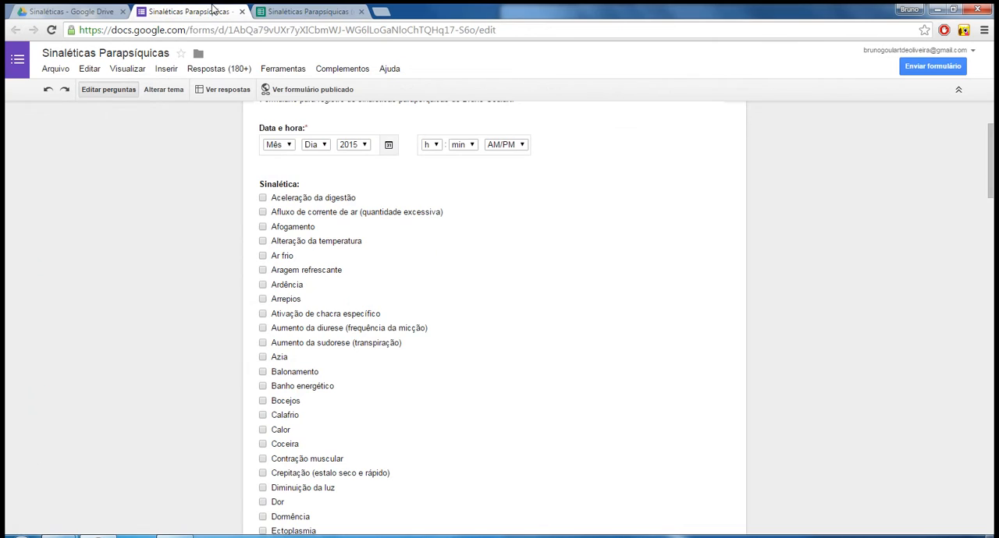
click(232, 92)
click(219, 10)
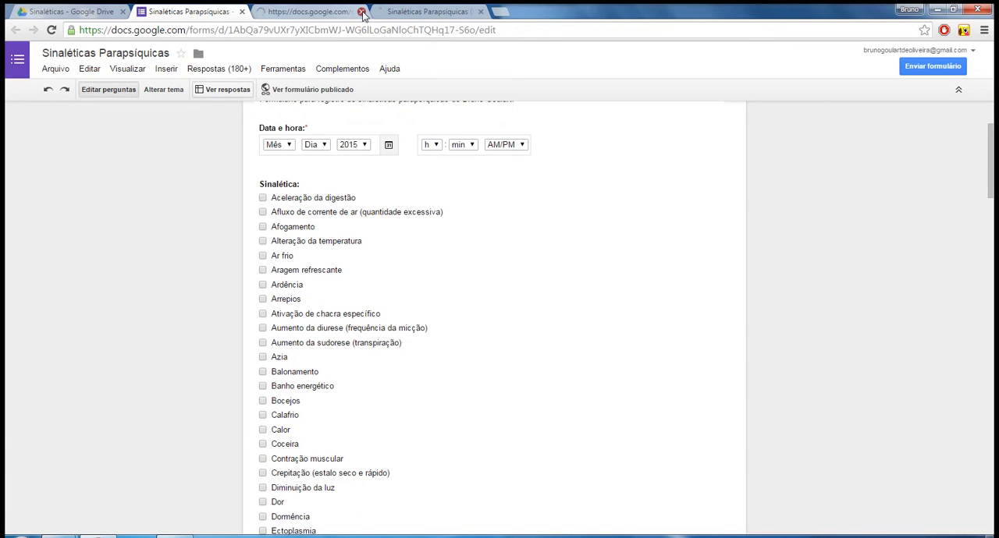
click(244, 69)
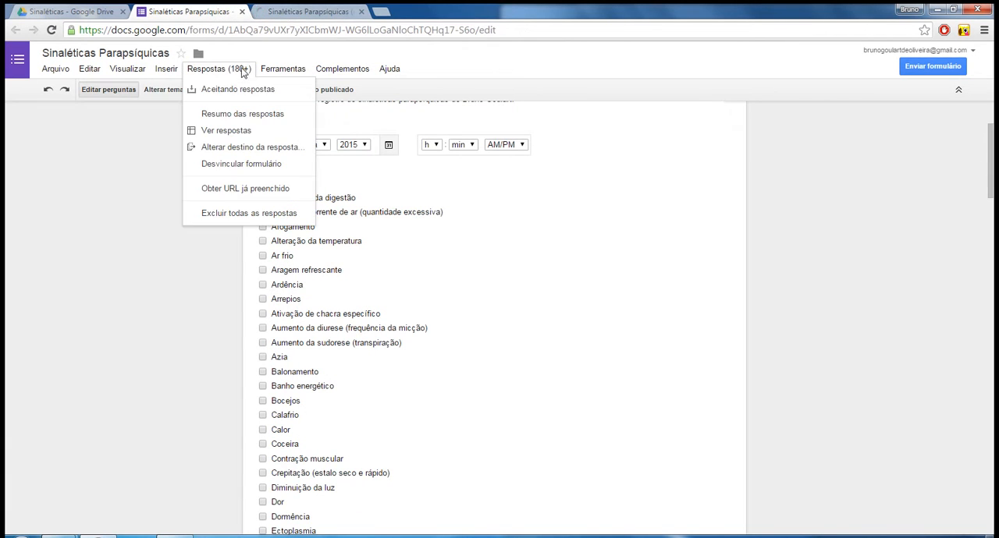
click(241, 115)
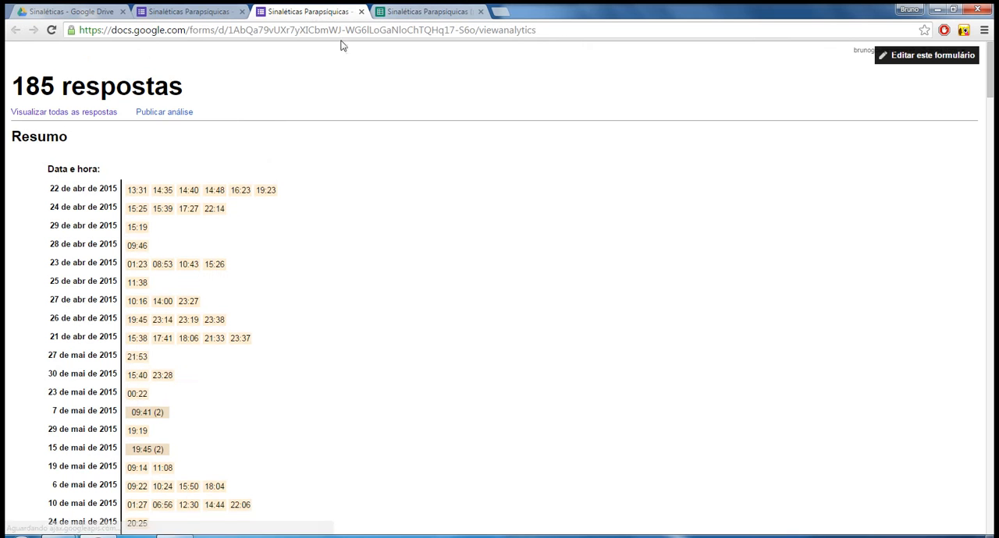
Look through the recorded dates and times under Data e hora in the response summary.
scroll(241, 305, down, 3)
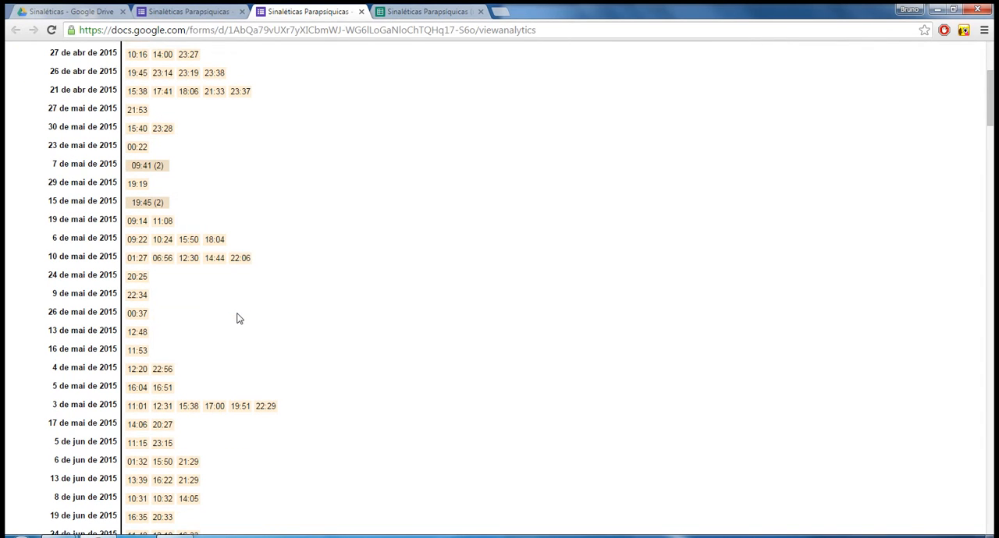
scroll(239, 316, down, 1)
scroll(192, 336, up, 3)
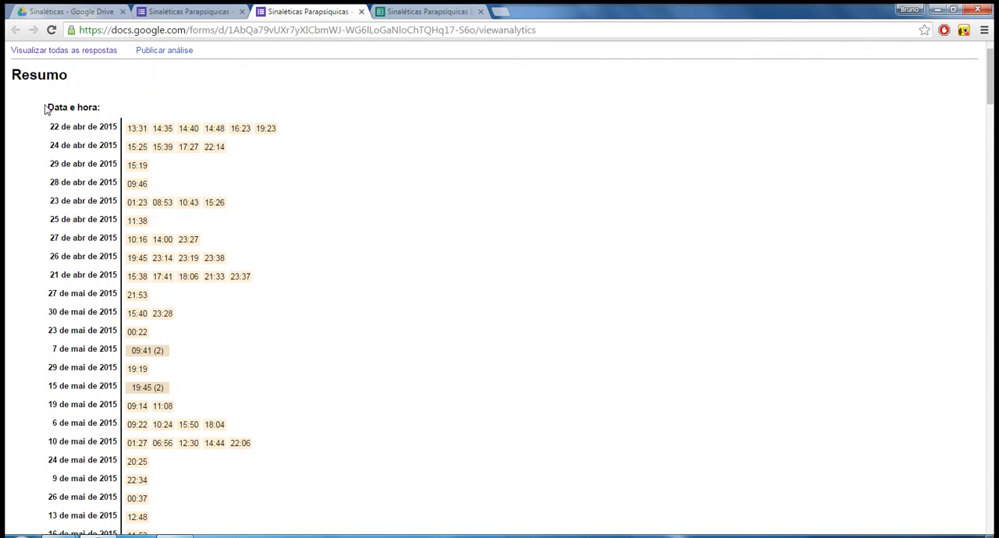
scroll(45, 109, down, 10)
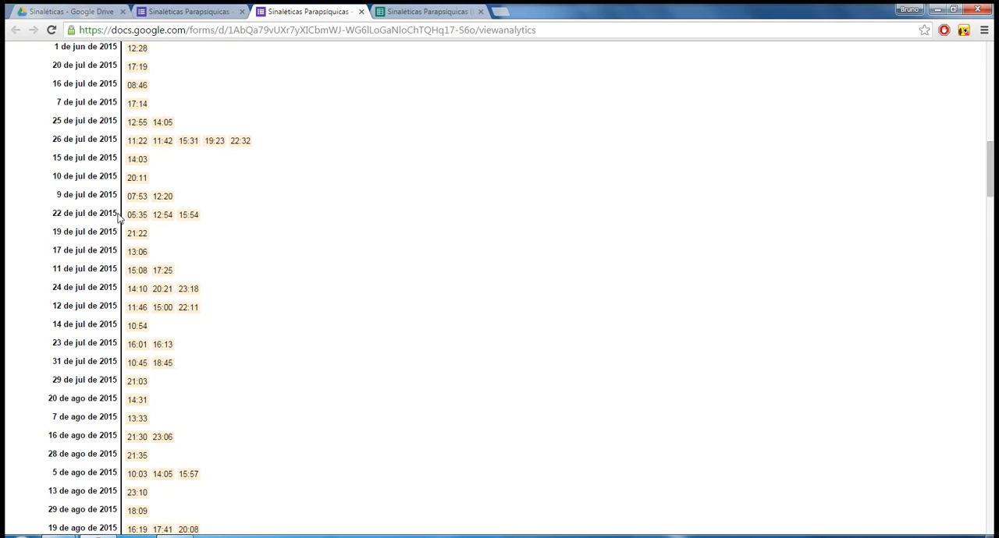
Examine the Sinalética bar chart, comparing the counts of signals such as Zumbido, Calor and Contração muscular.
scroll(118, 218, down, 15)
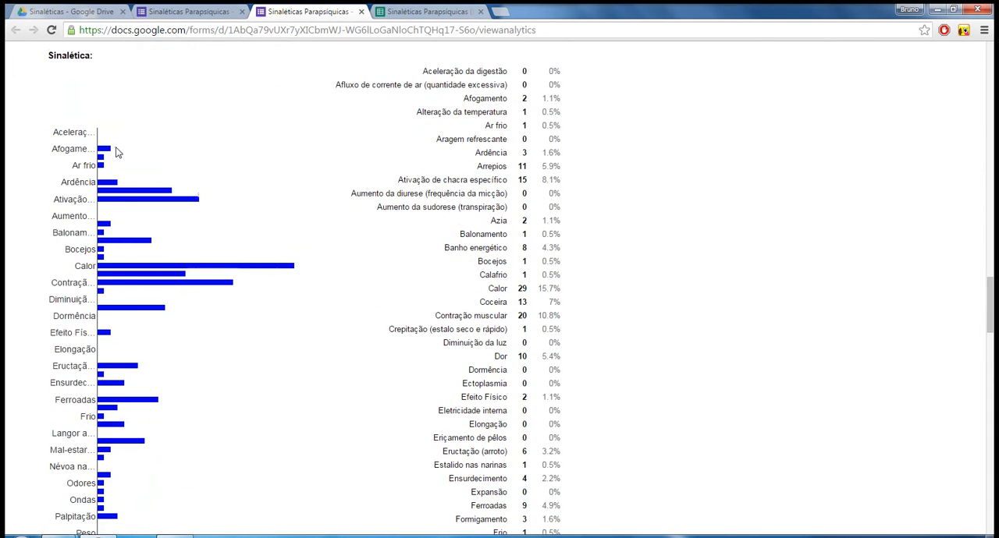
scroll(116, 152, down, 1)
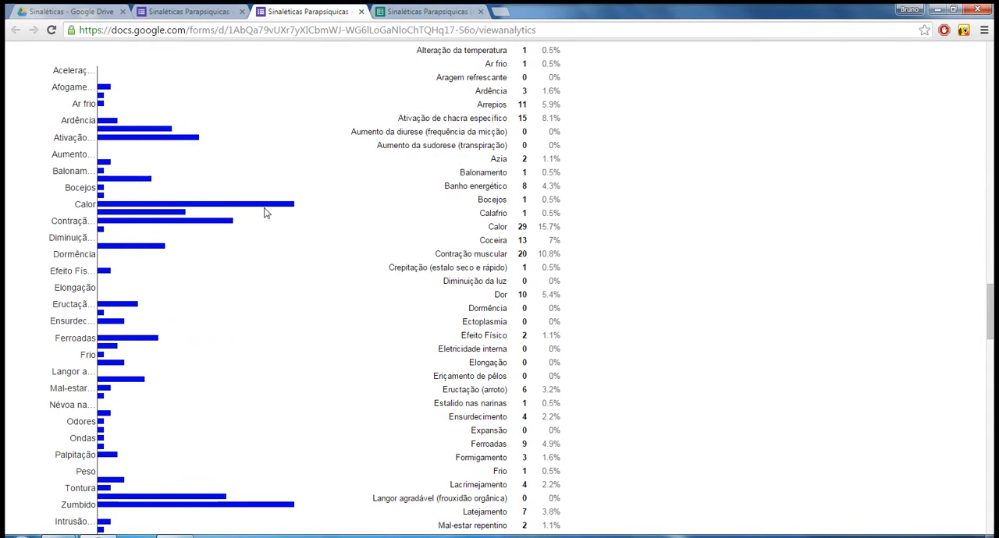
scroll(400, 433, down, 1)
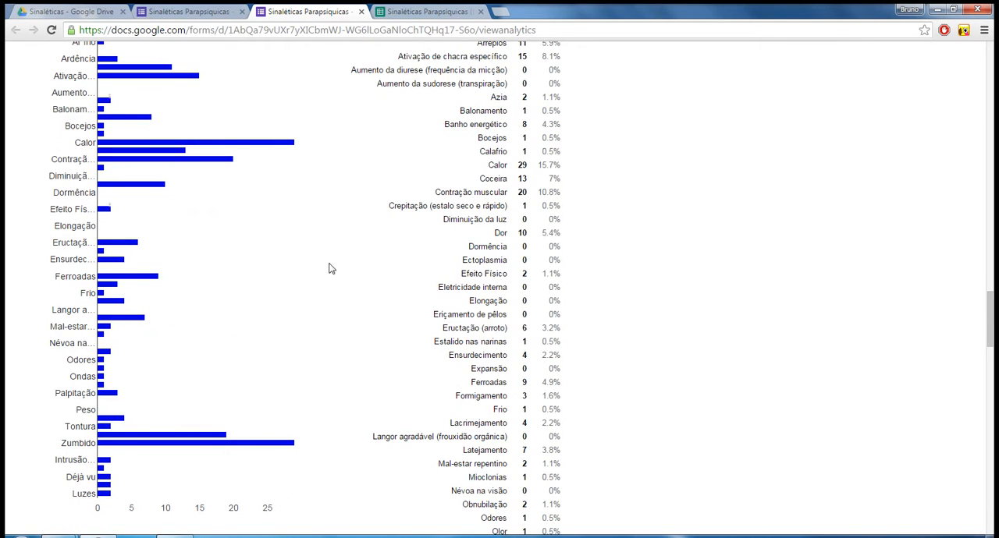
mouse_move(264, 449)
mouse_move(192, 441)
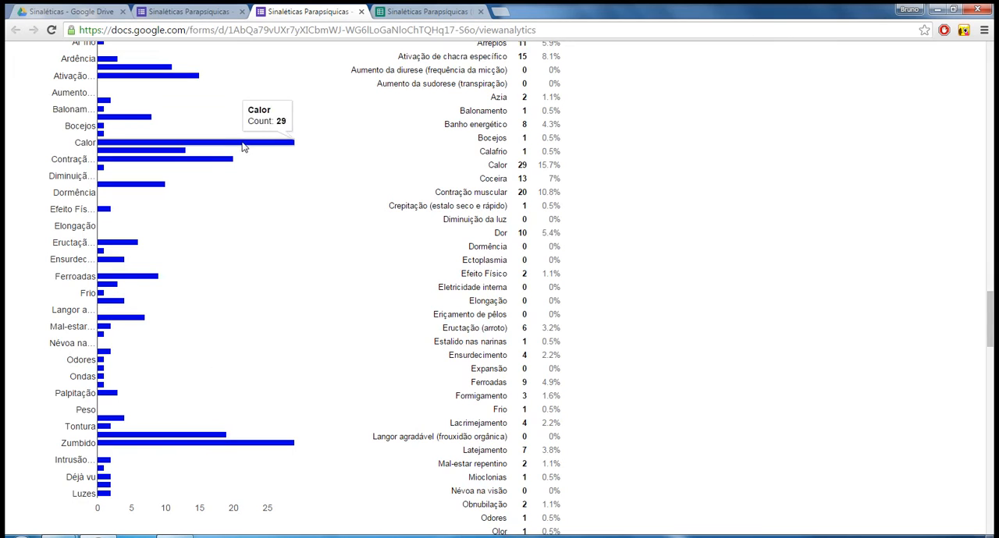
mouse_move(205, 163)
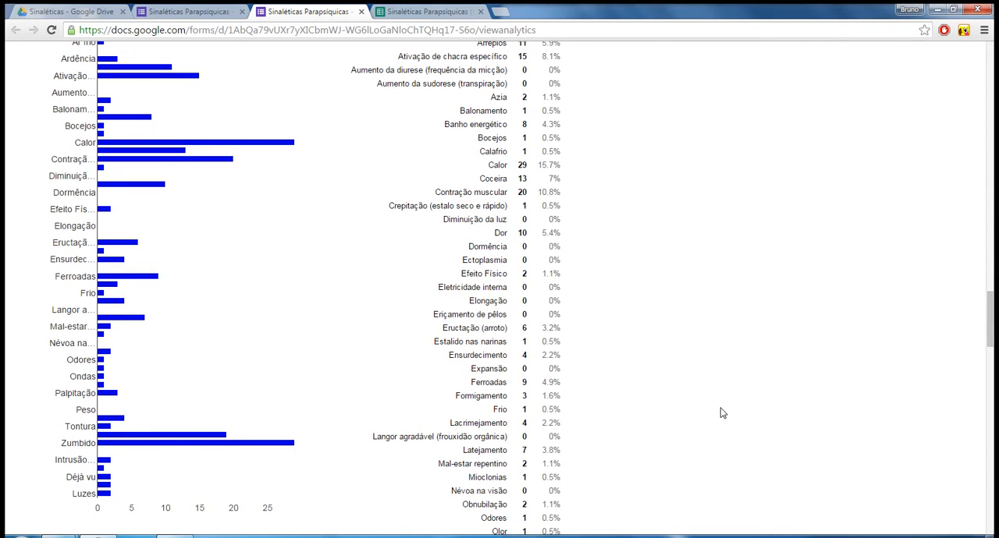
scroll(685, 416, up, 1)
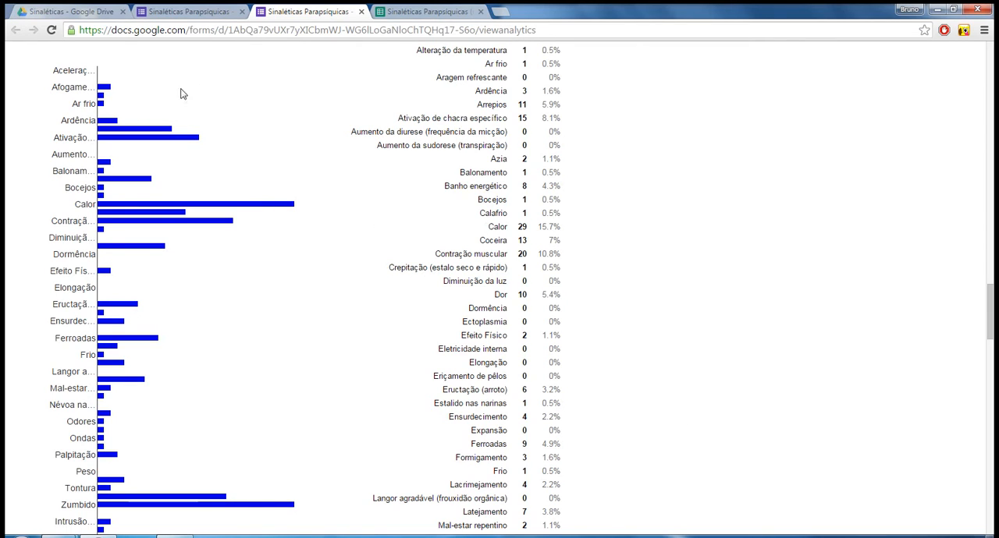
mouse_move(146, 145)
scroll(466, 284, up, 3)
scroll(466, 284, down, 1)
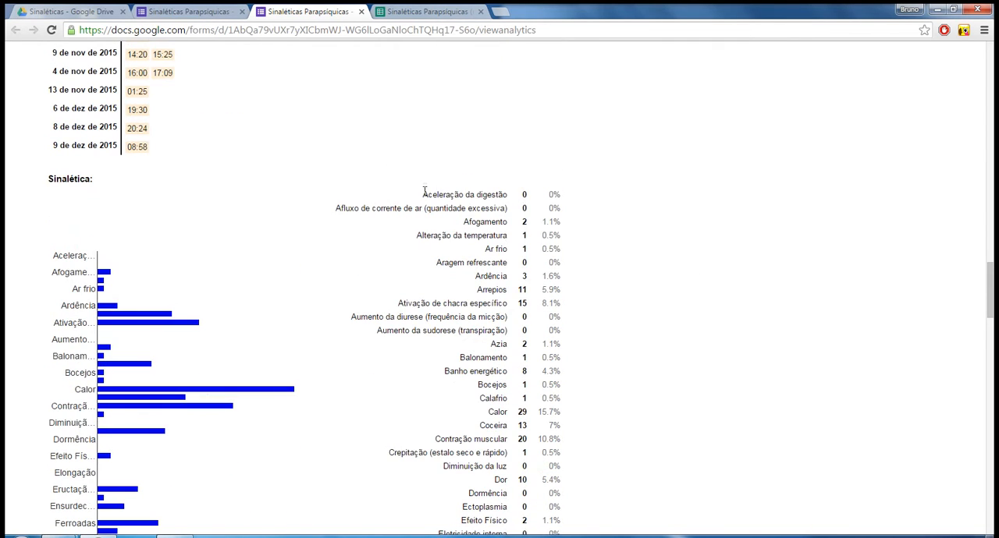
Read through the Sinalética list of counts and percentages beside the chart.
drag(424, 190, 580, 400)
scroll(580, 396, down, 4)
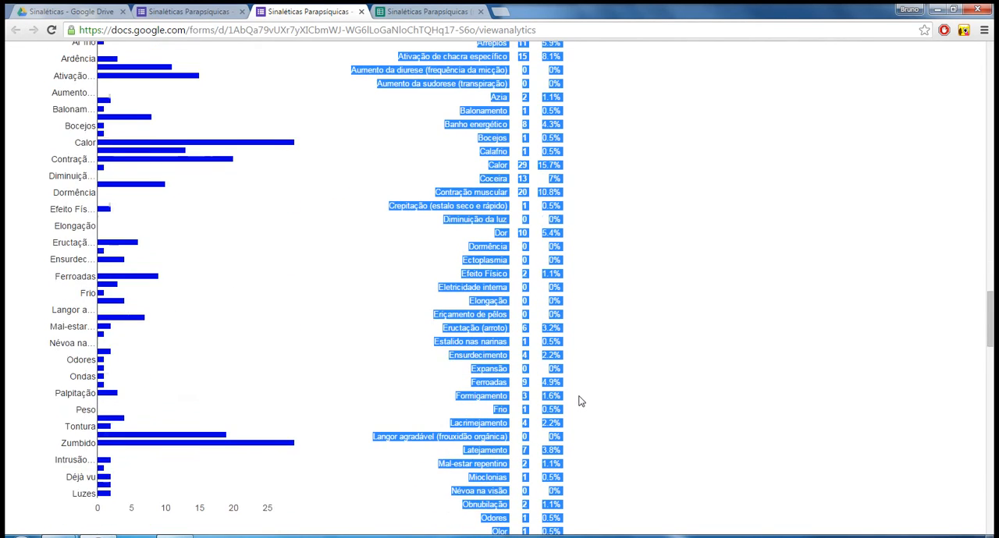
scroll(580, 401, down, 1)
click(579, 243)
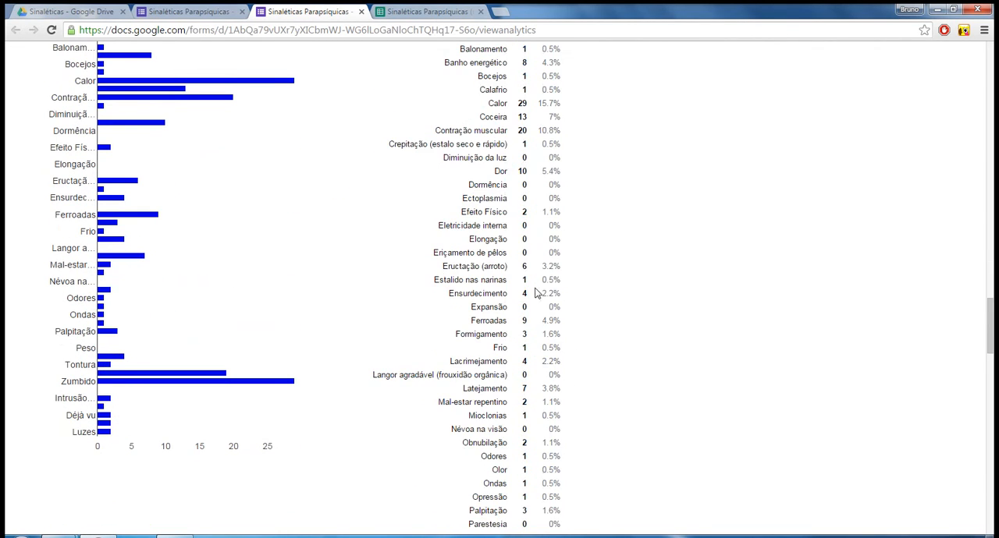
scroll(543, 290, up, 4)
scroll(506, 246, down, 3)
scroll(508, 265, down, 3)
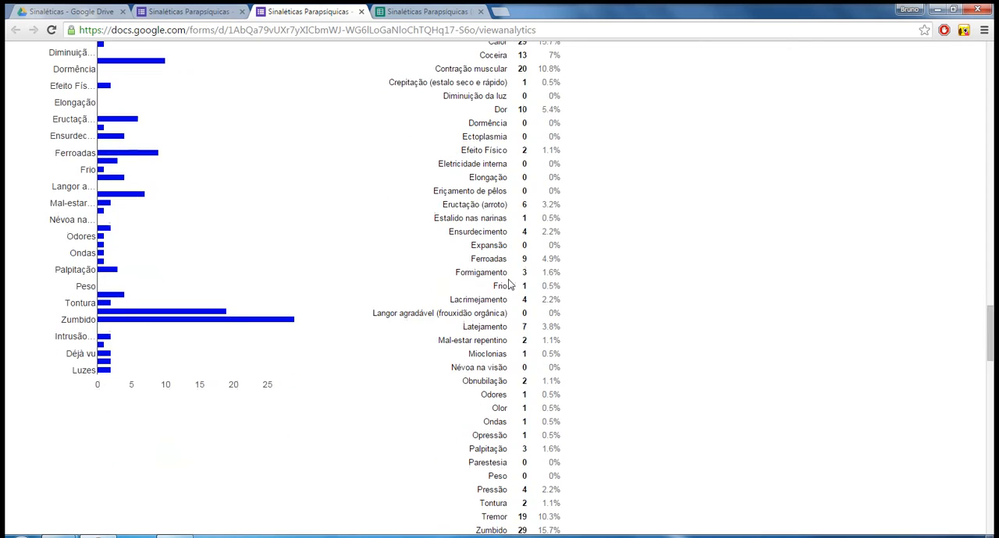
Examine the Parte do corpo chart and inspect the count for Cabeça.
scroll(538, 277, down, 5)
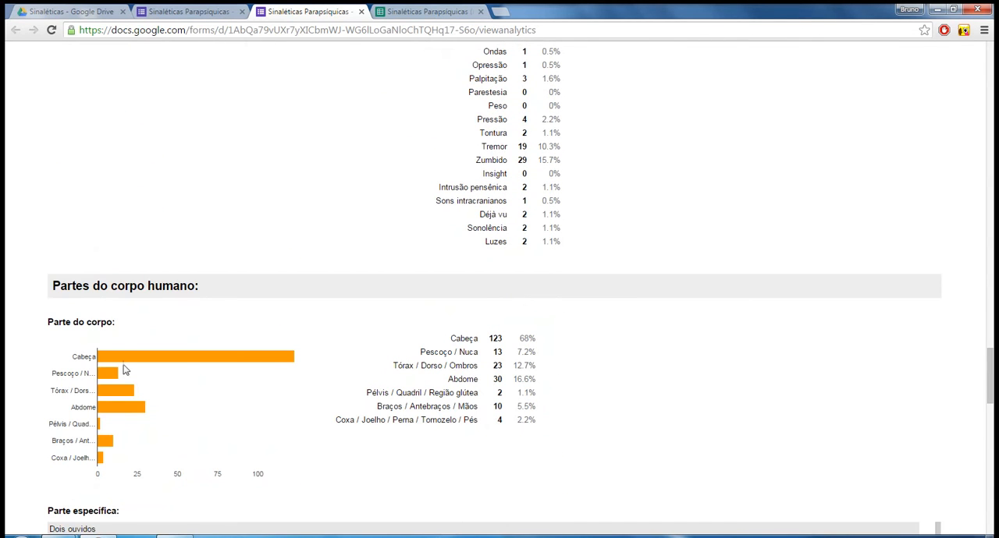
scroll(52, 309, down, 3)
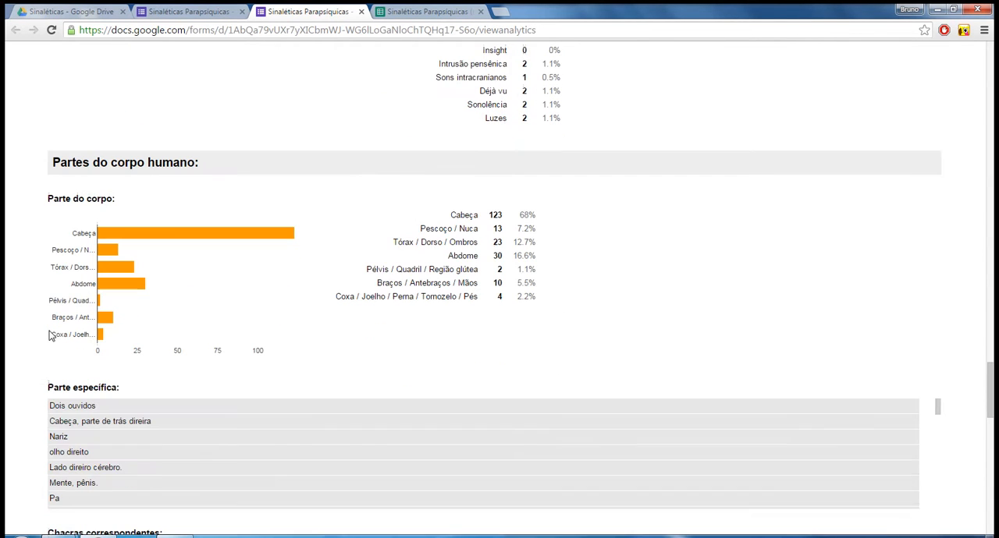
triple_click(64, 198)
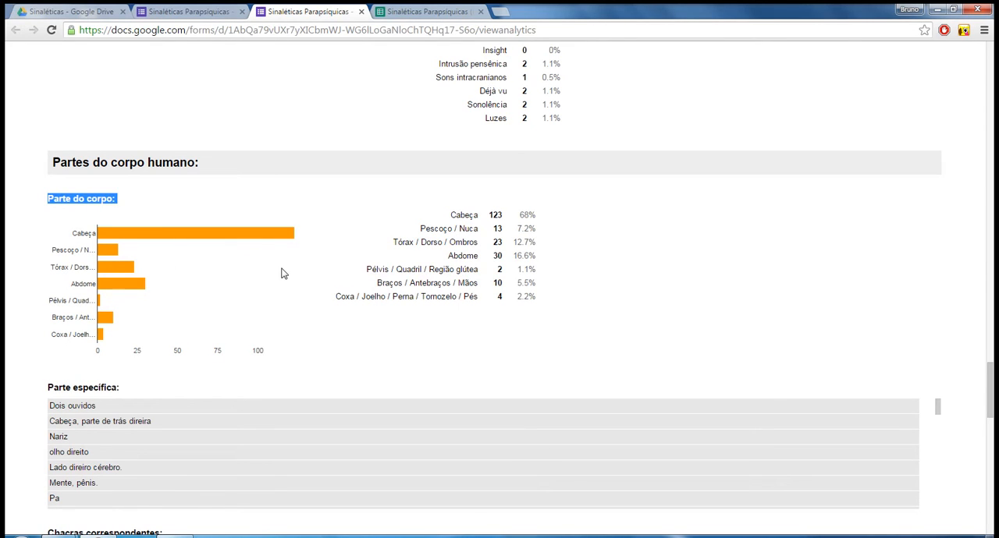
drag(309, 235, 192, 240)
click(333, 232)
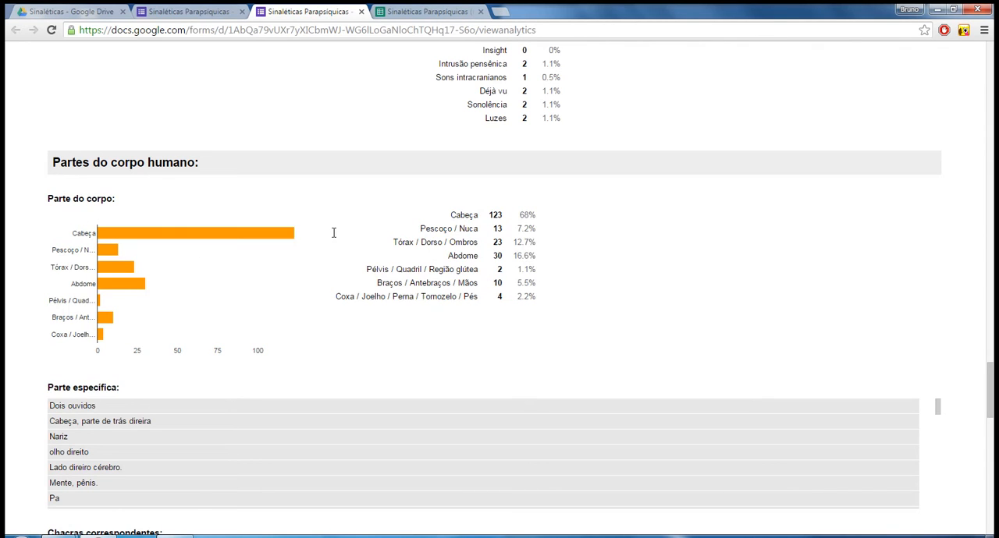
mouse_move(243, 240)
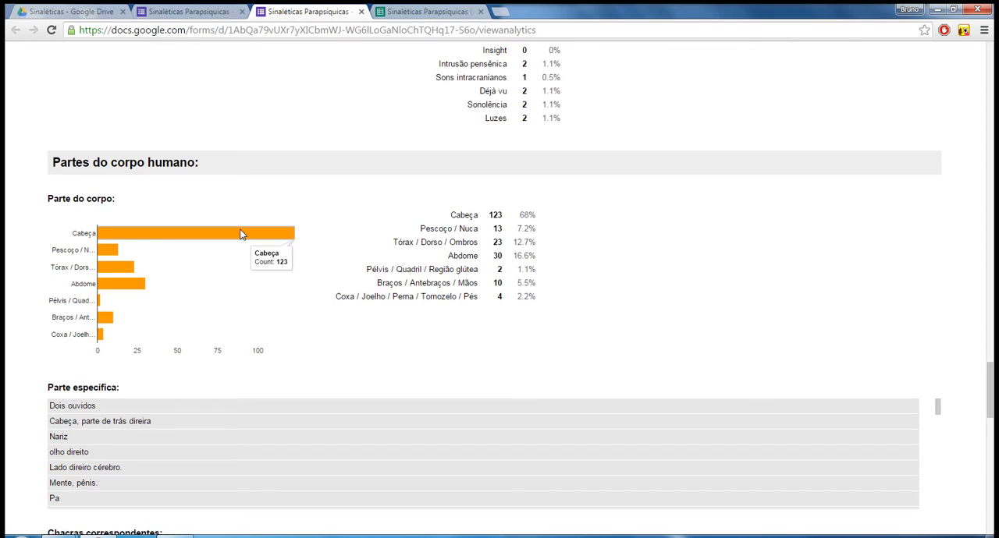
Review the Parte específica answers and inspect the Frontochacra count in the Chacras correspondentes chart.
scroll(241, 234, down, 3)
scroll(286, 223, down, 2)
scroll(221, 328, down, 1)
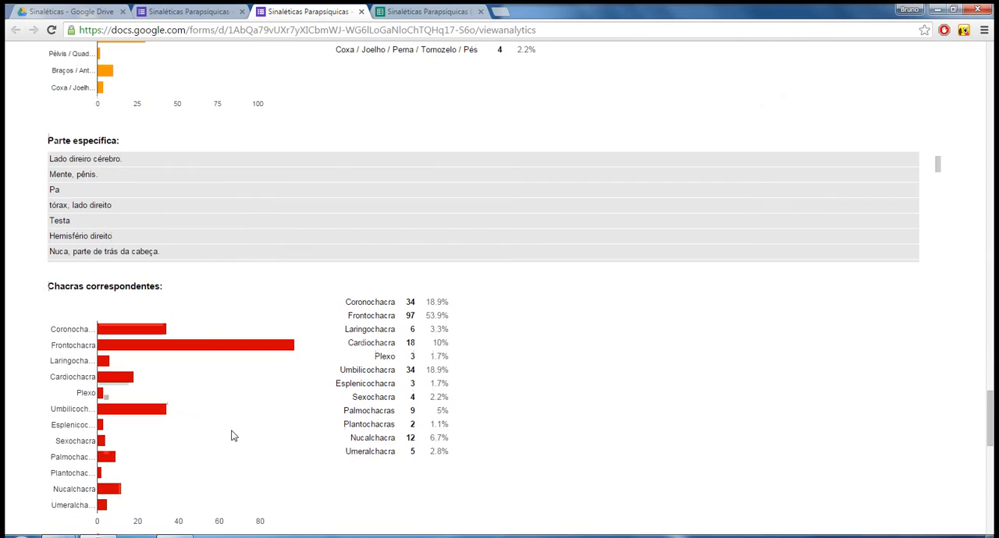
drag(314, 353, 269, 350)
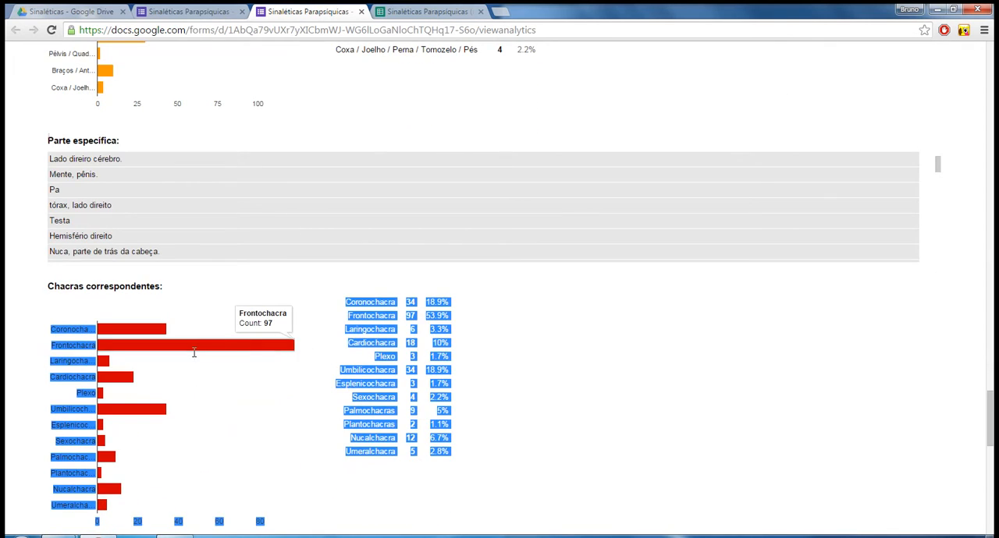
click(308, 351)
scroll(312, 346, down, 3)
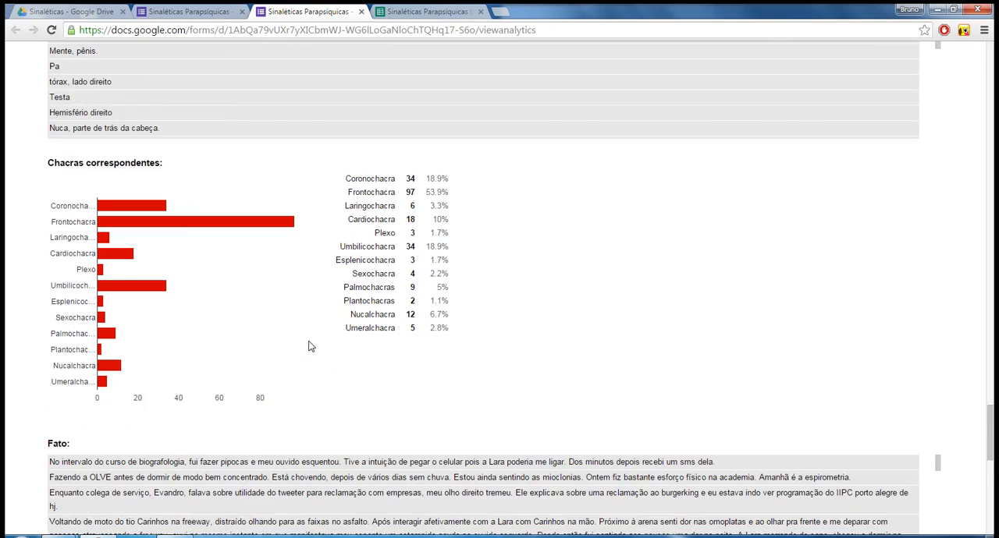
Look over the Fato, Hipótese, Nota and Enviar formulário? results at the end of the summary.
scroll(309, 332, down, 2)
scroll(770, 394, down, 2)
scroll(965, 439, down, 3)
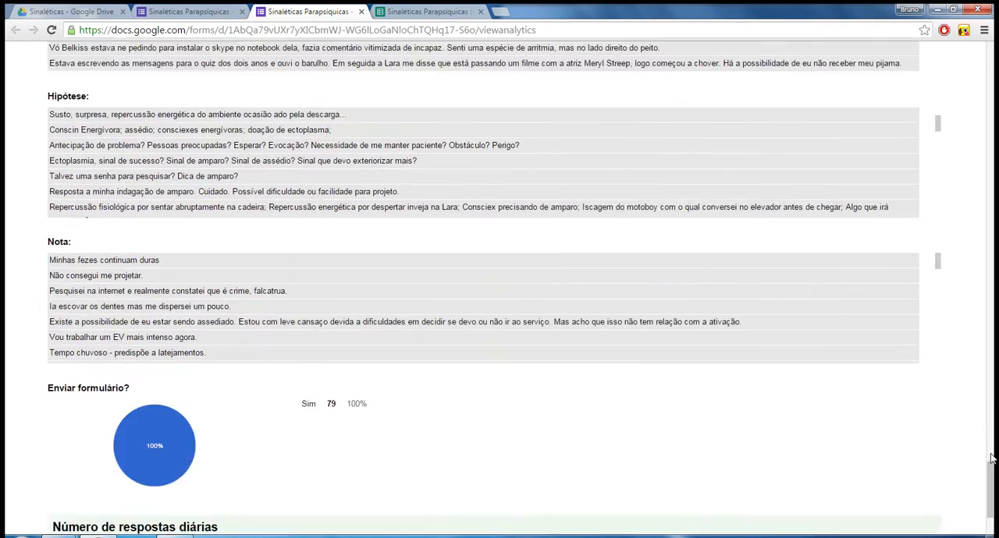
scroll(947, 463, down, 1)
scroll(929, 463, up, 20)
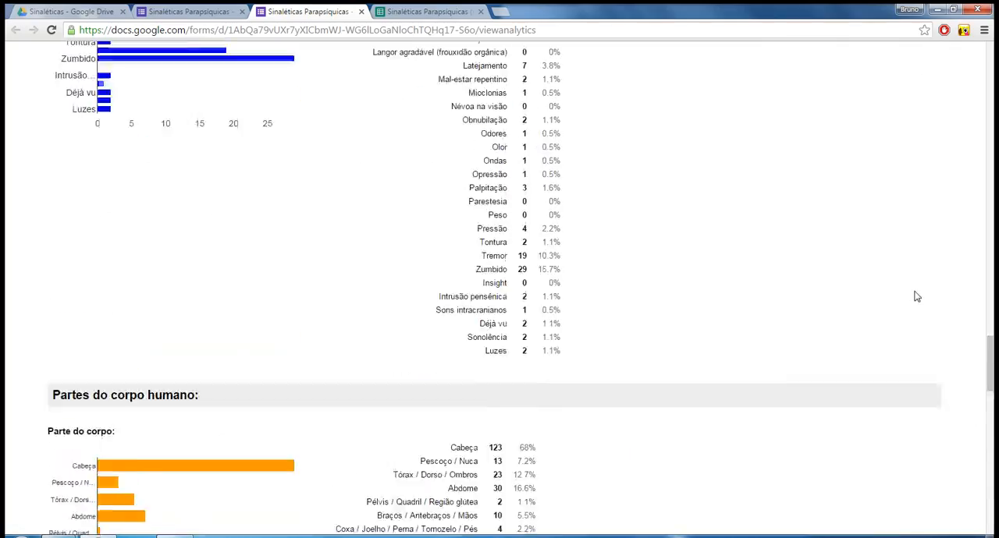
Switch to the Sinaléticas Parapsíquicas responses spreadsheet and go down to the most recent entries.
click(437, 10)
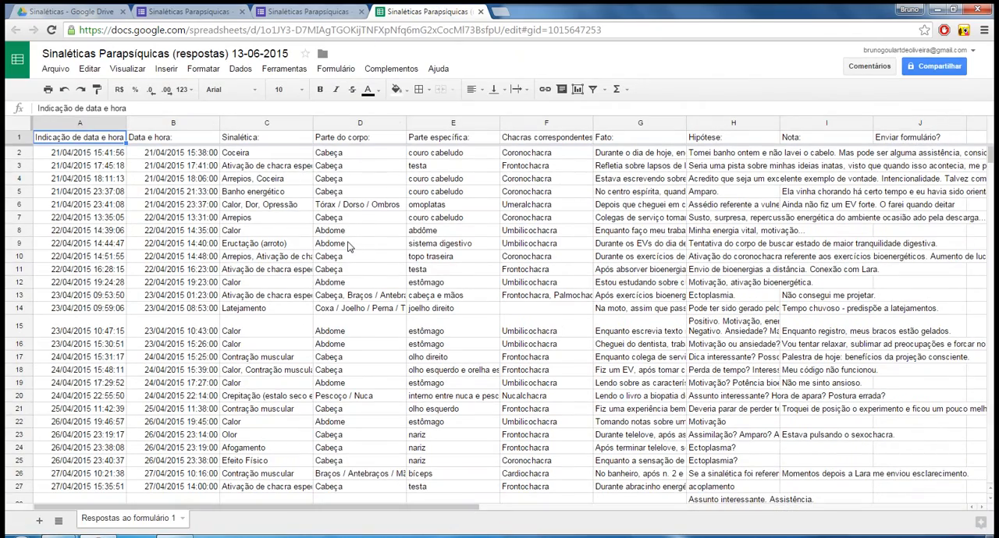
scroll(349, 344, down, 6)
scroll(349, 343, down, 20)
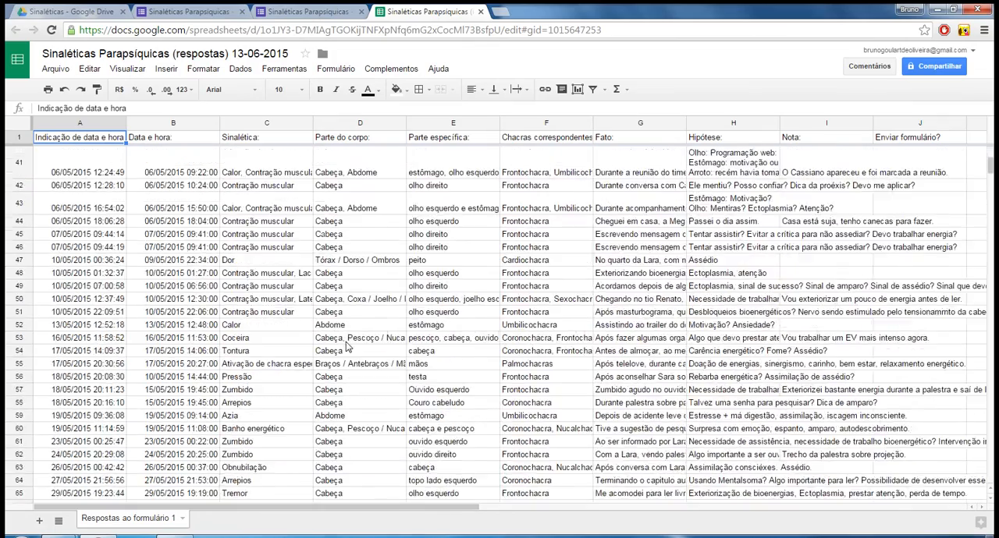
scroll(349, 340, down, 20)
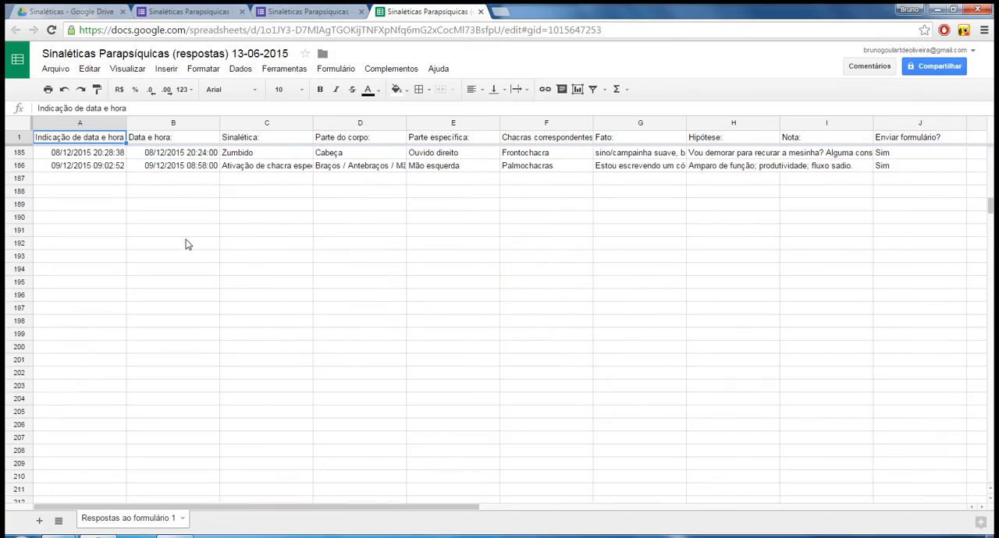
Compare the Indicação de data e hora and Data e hora cells of the last response, in row 186.
click(70, 170)
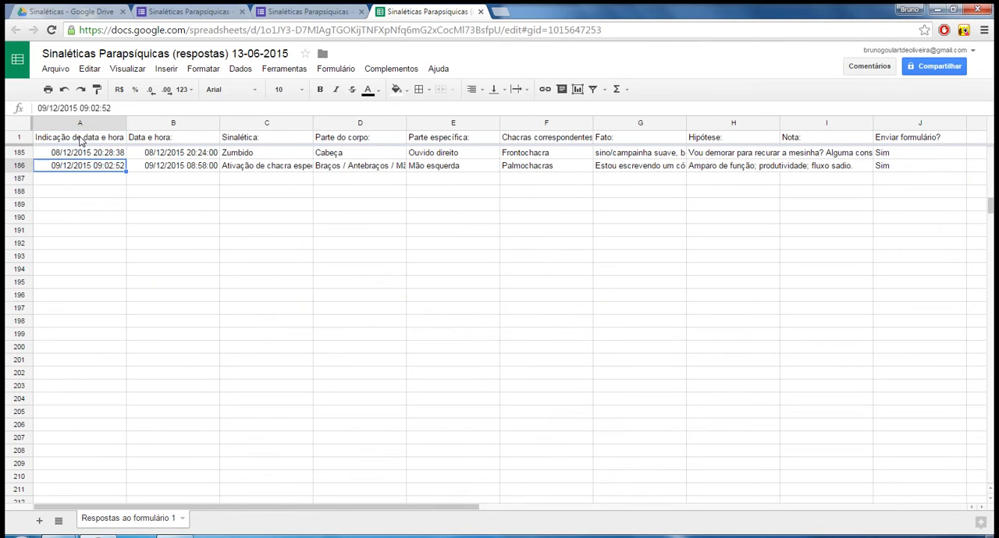
click(168, 167)
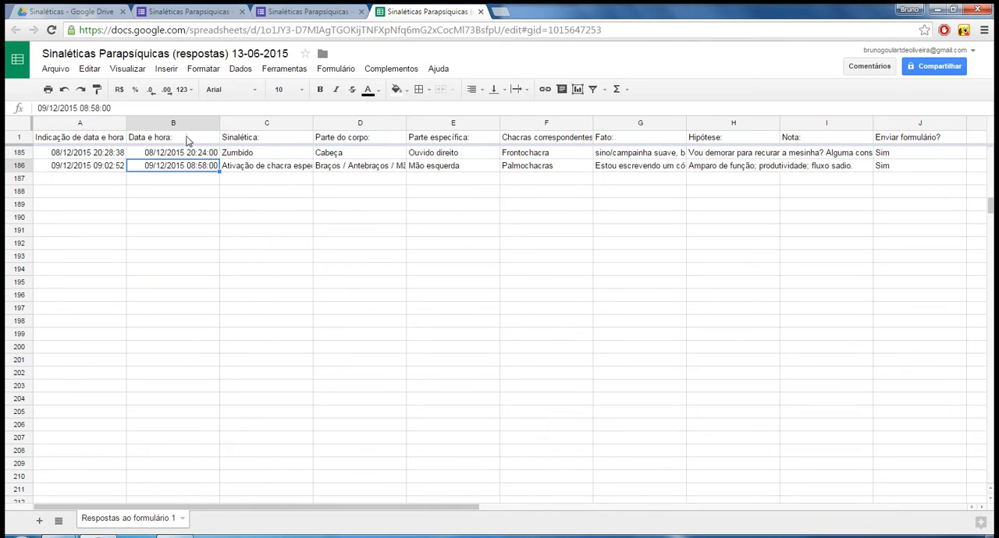
click(87, 169)
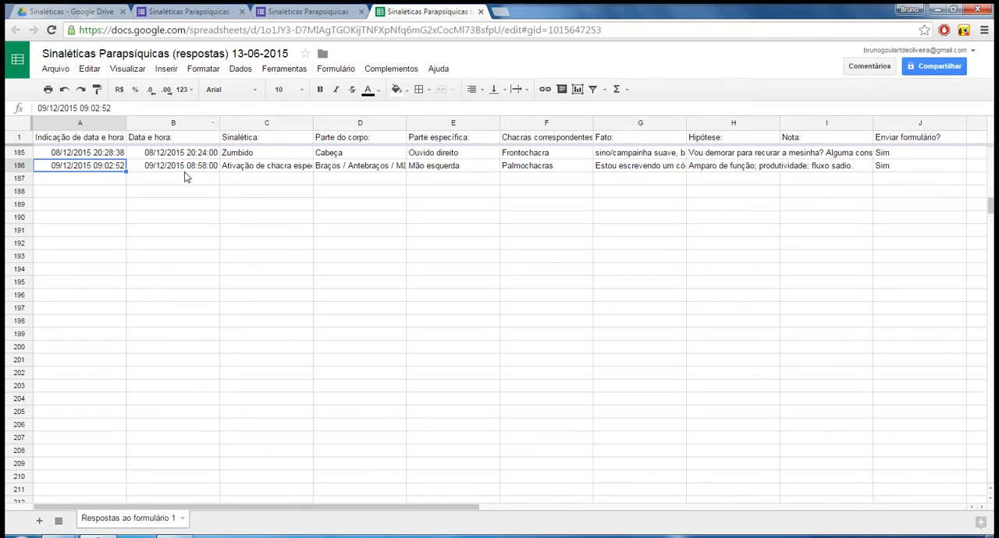
click(187, 169)
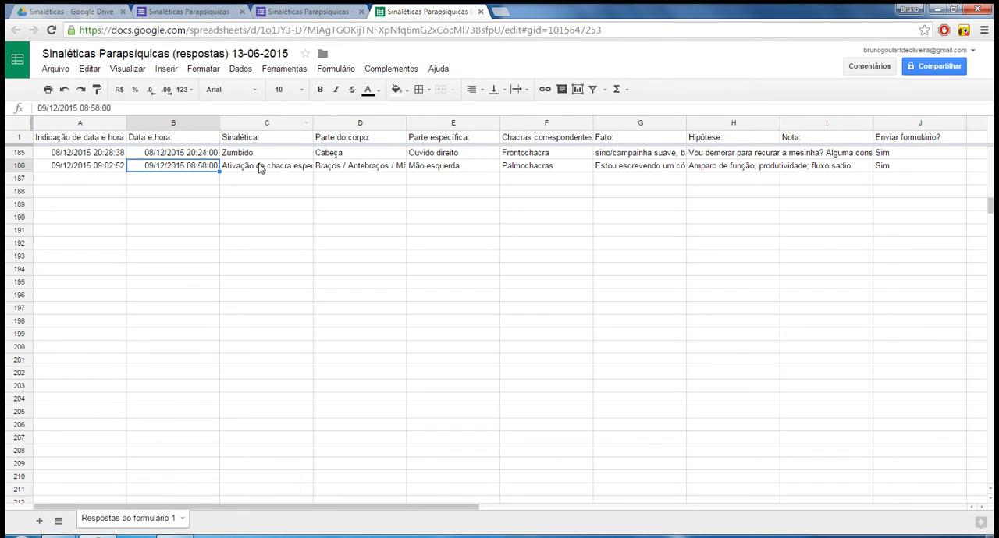
Inspect the Sinalética, Parte do corpo, Parte específica and Chacras correspondentes answers in row 186.
click(260, 166)
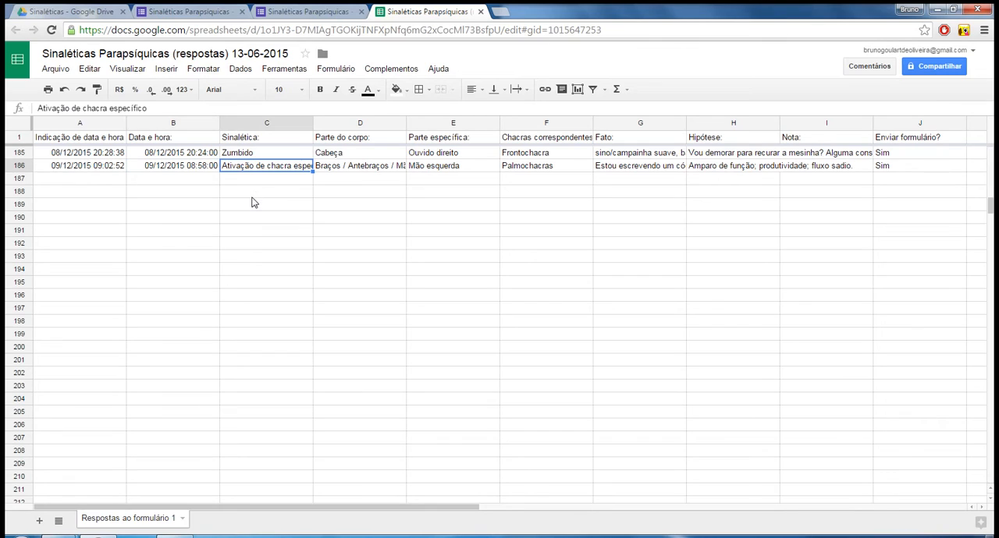
click(337, 167)
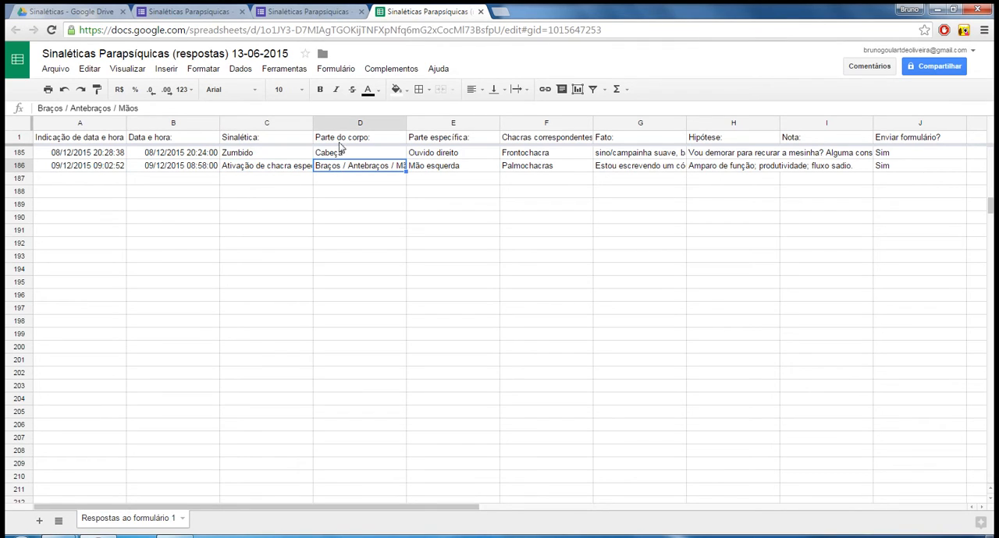
click(440, 168)
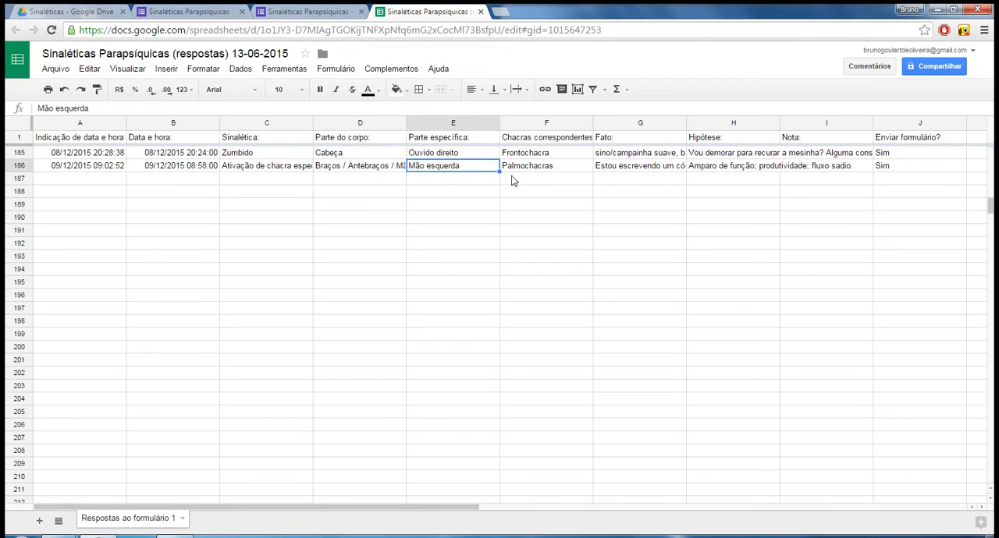
click(524, 166)
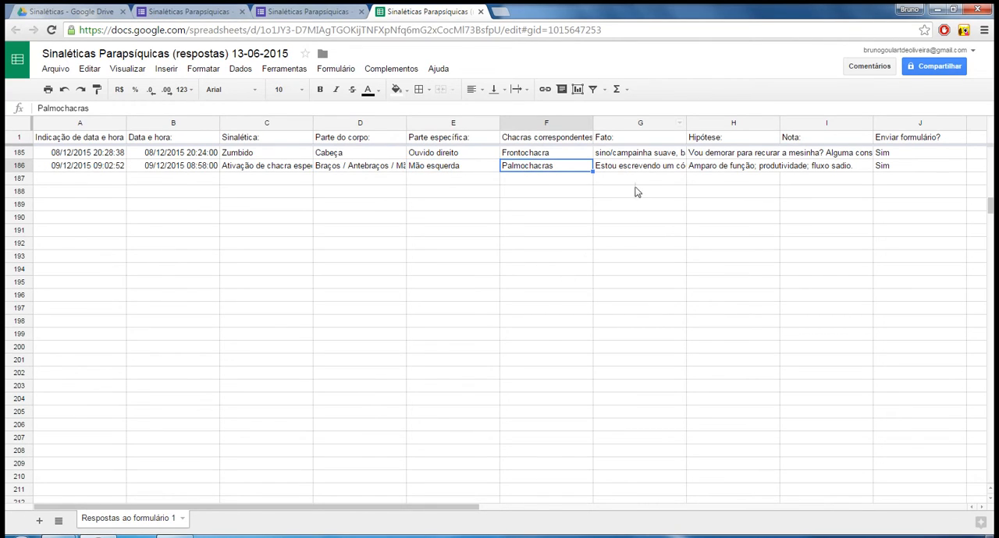
Read the full Fato text of row 186, highlight its closing sentence and leave the cell unedited.
click(642, 168)
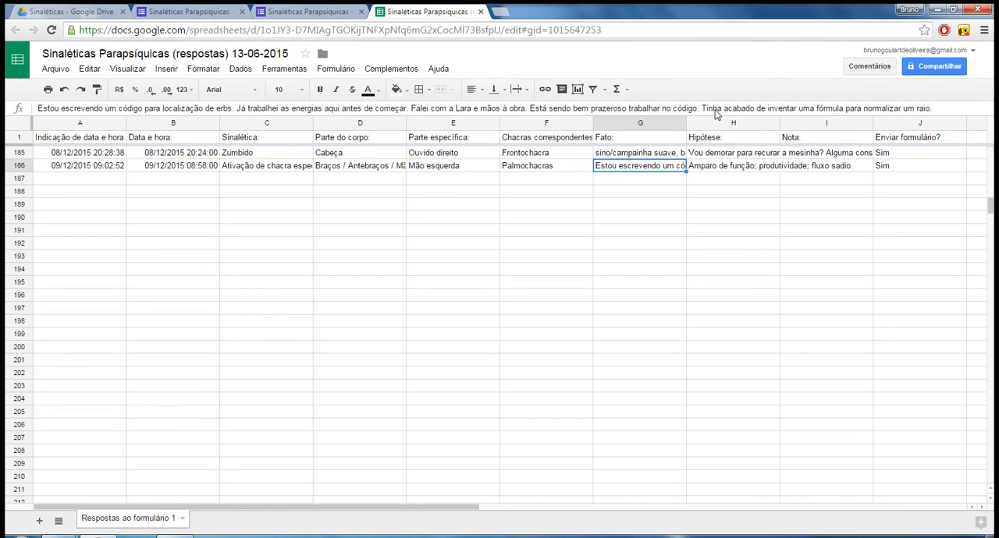
drag(704, 109, 954, 109)
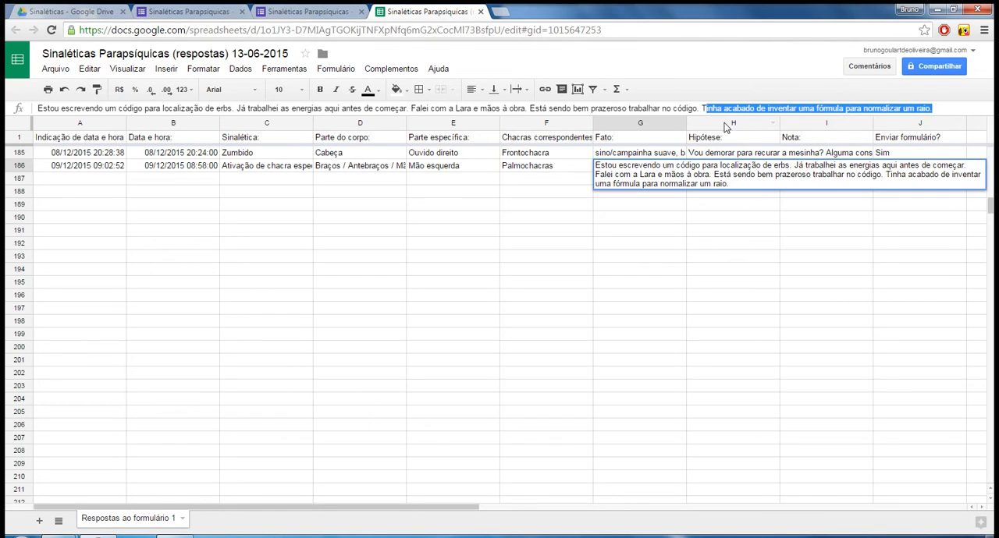
click(700, 108)
drag(700, 108, 940, 91)
click(653, 219)
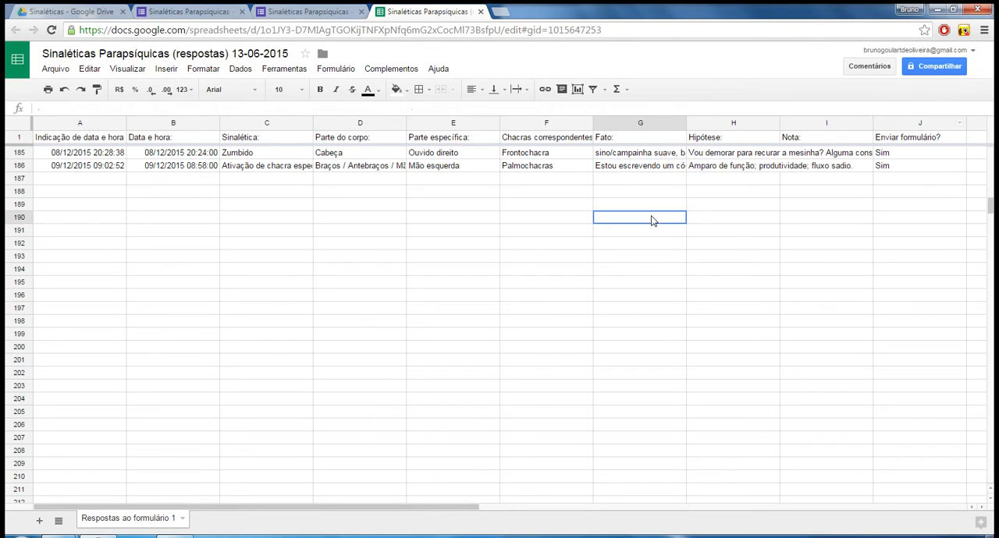
Read each part of the Hipótese answer in row 186, then inspect its Enviar formulário? answer.
click(724, 165)
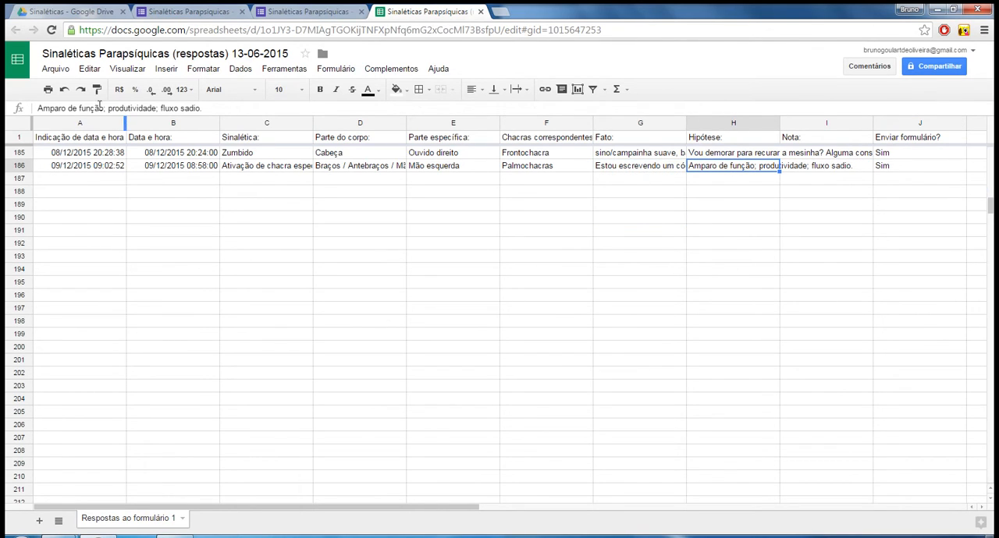
drag(102, 108, 31, 108)
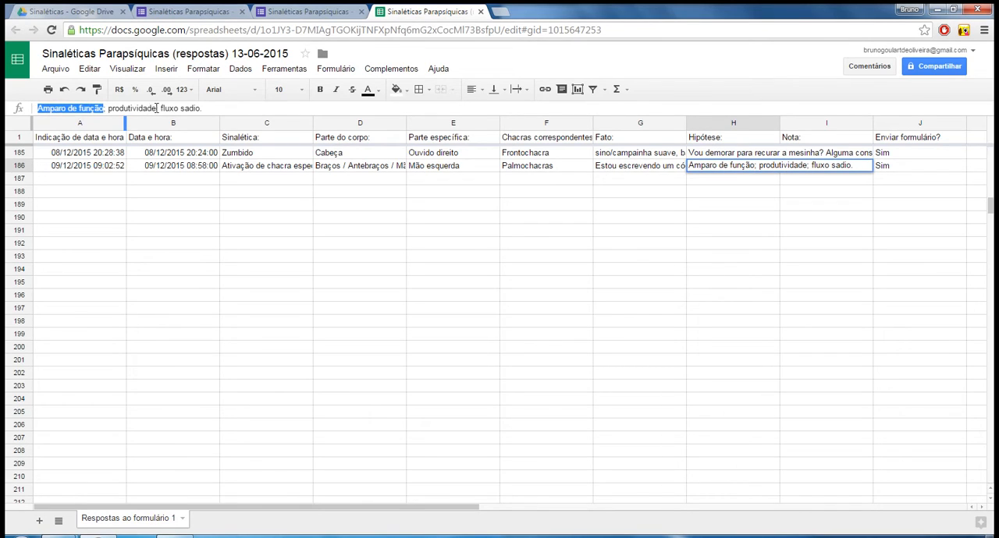
double_click(143, 108)
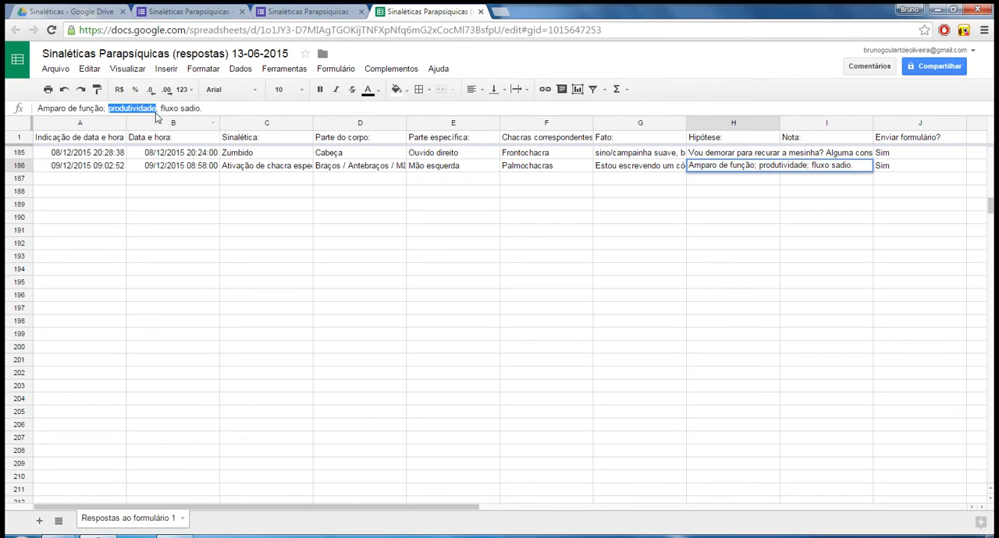
drag(163, 109, 205, 109)
click(812, 245)
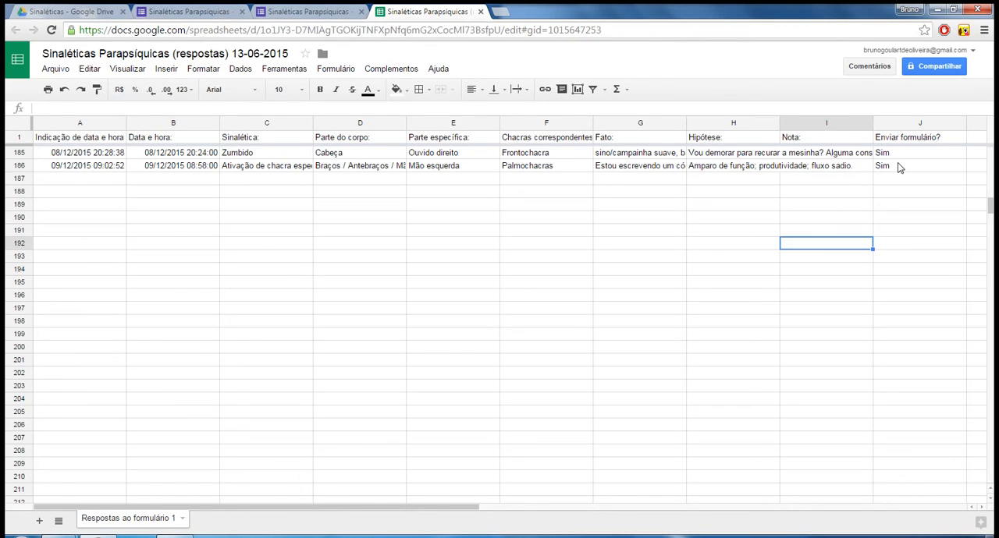
click(901, 166)
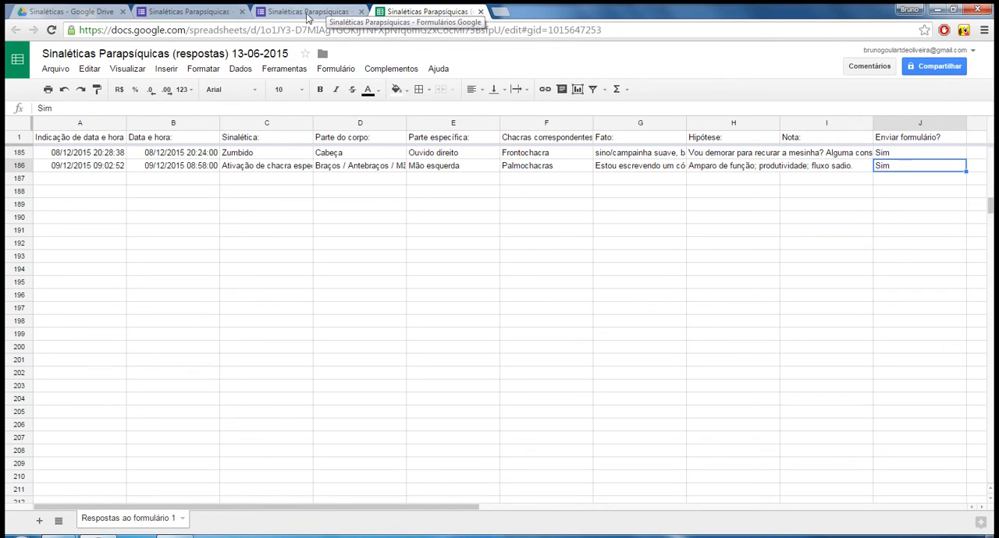
scroll(264, 159, up, 2)
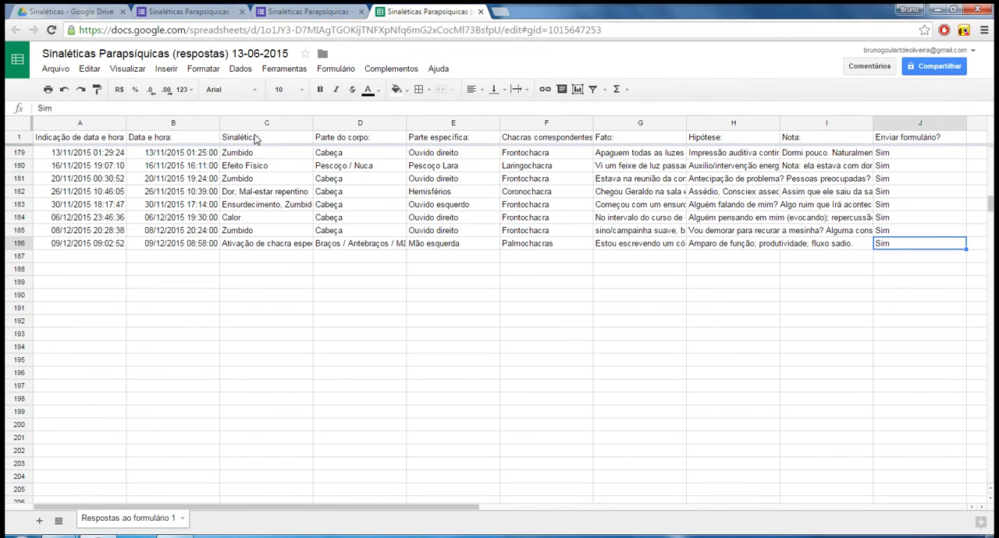
click(262, 139)
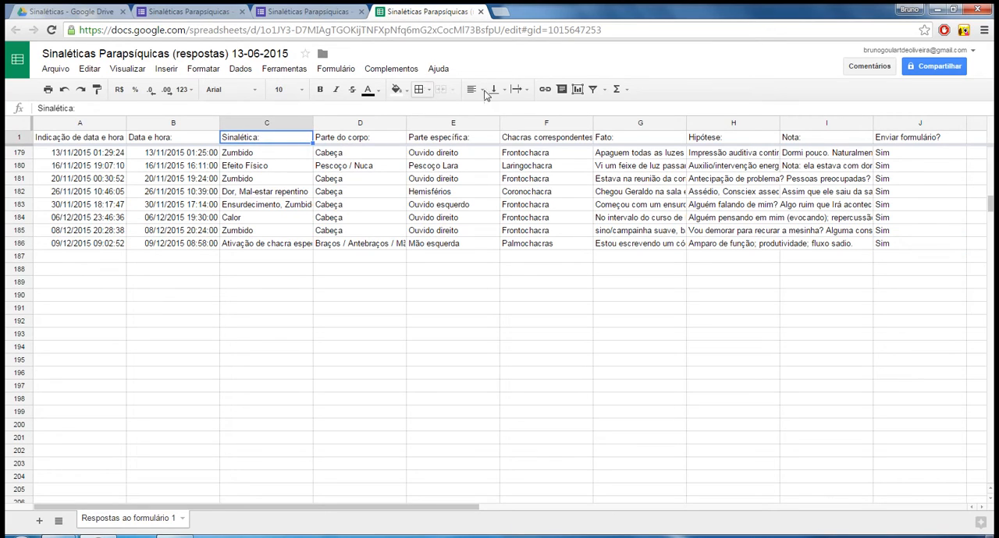
click(605, 91)
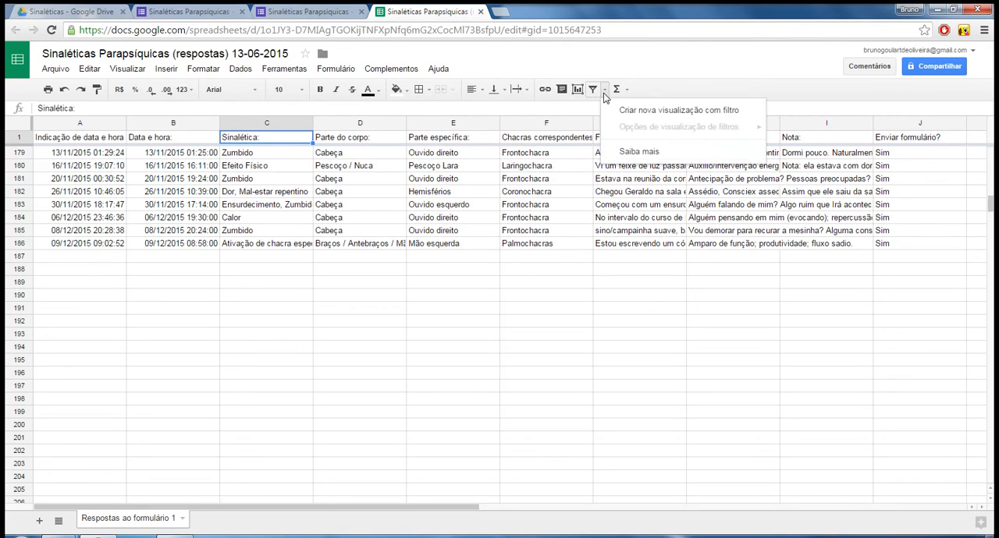
click(276, 148)
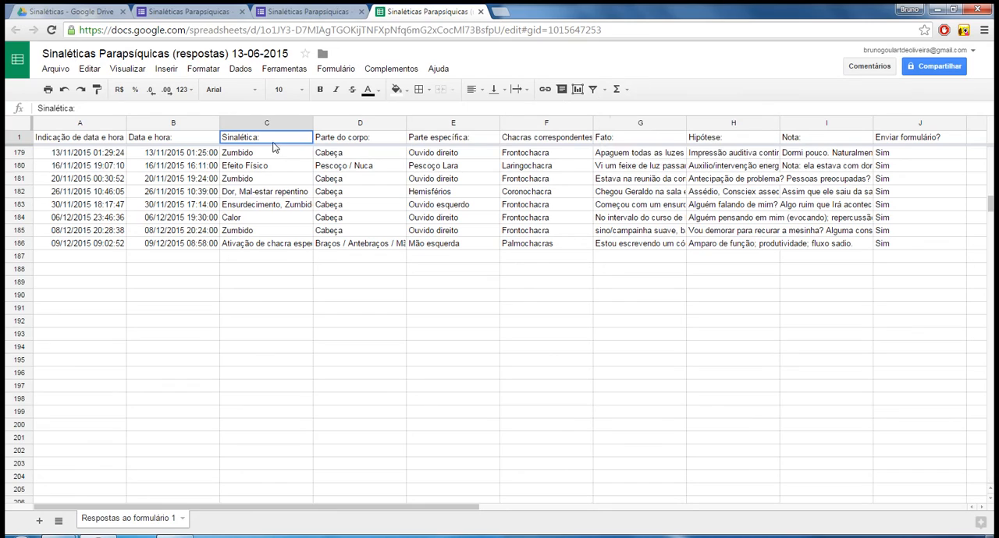
click(261, 155)
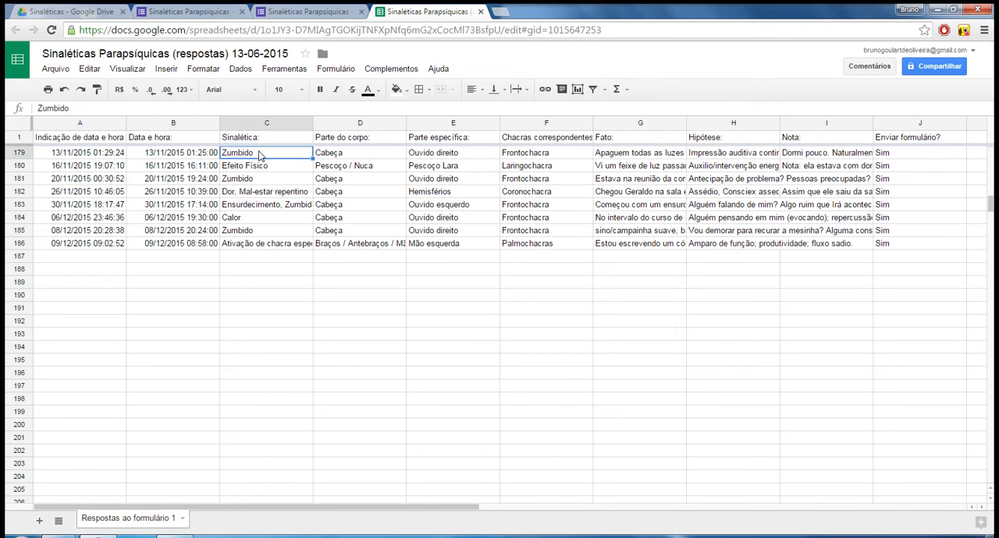
right_click(262, 151)
click(295, 137)
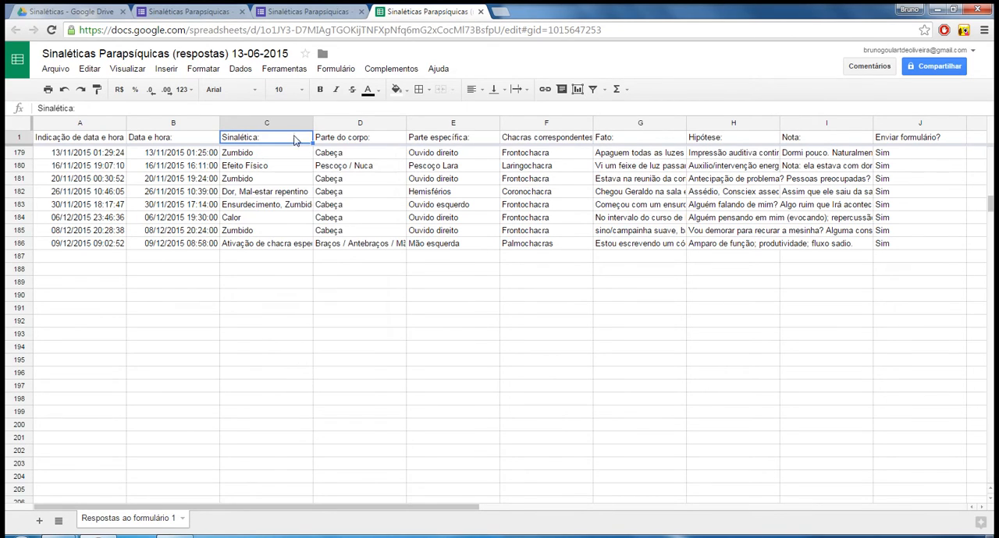
click(605, 90)
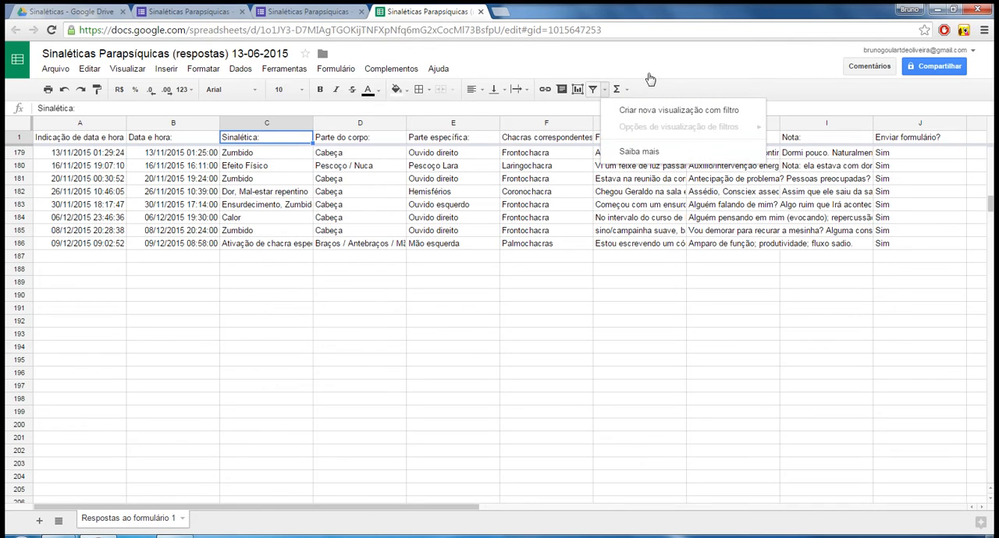
click(295, 329)
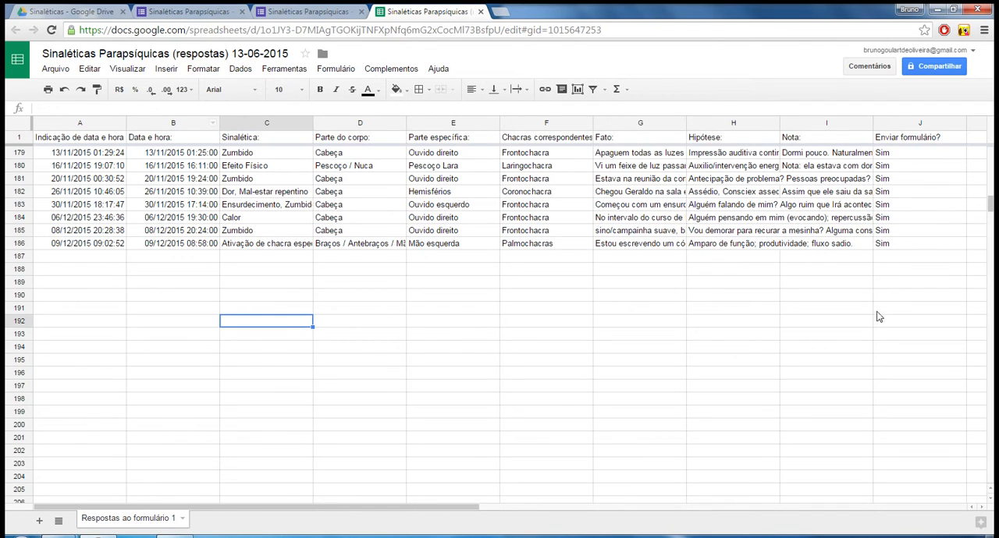
drag(990, 204, 995, 117)
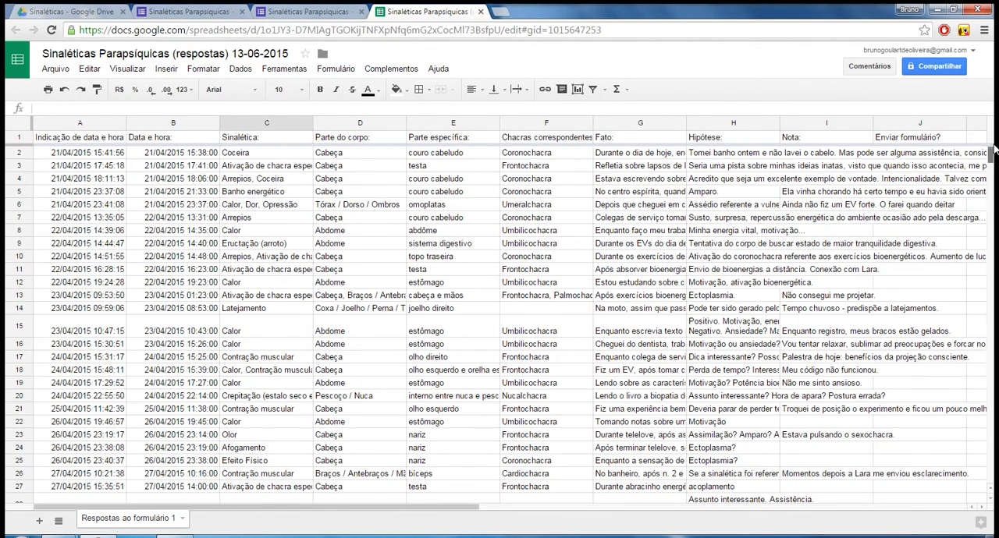
click(366, 141)
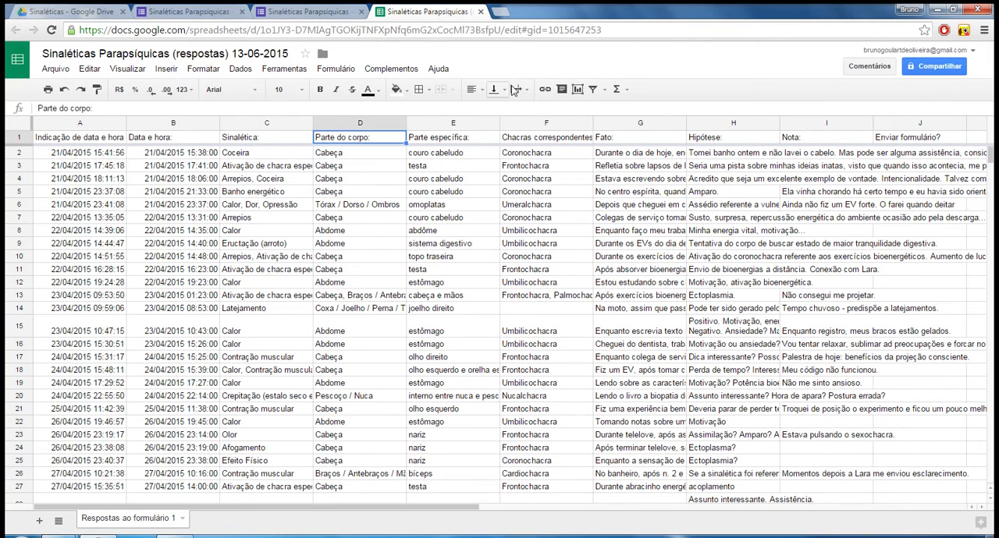
click(607, 90)
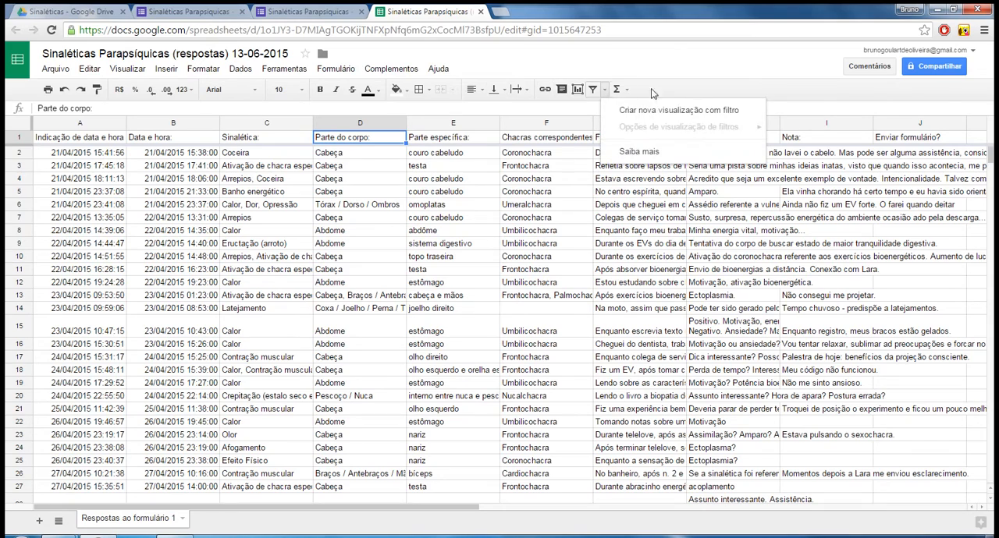
click(681, 78)
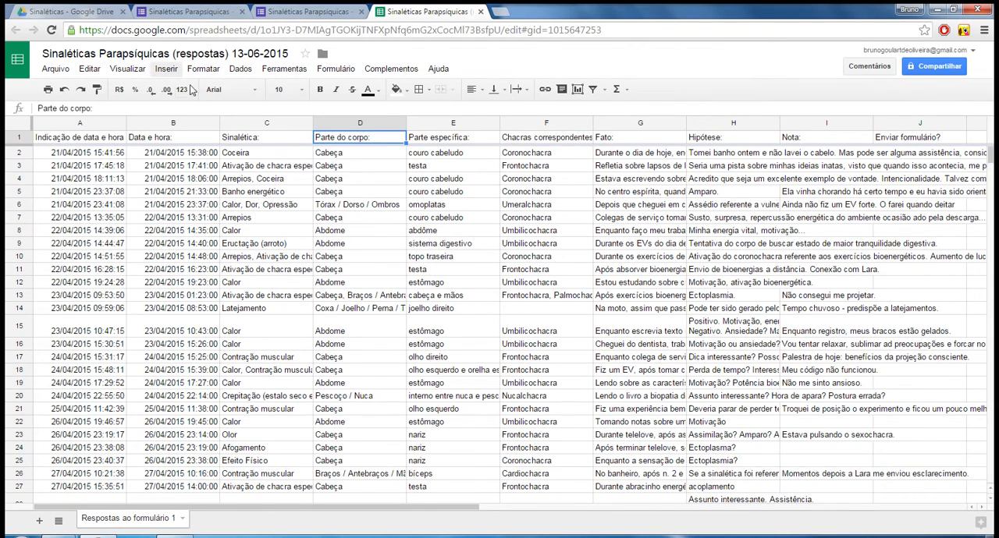
right_click(378, 149)
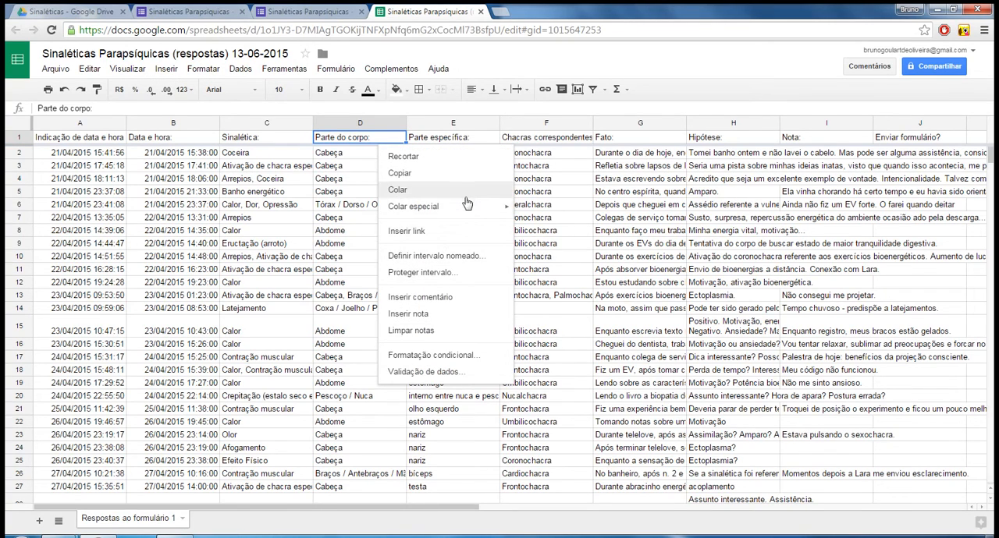
right_click(348, 155)
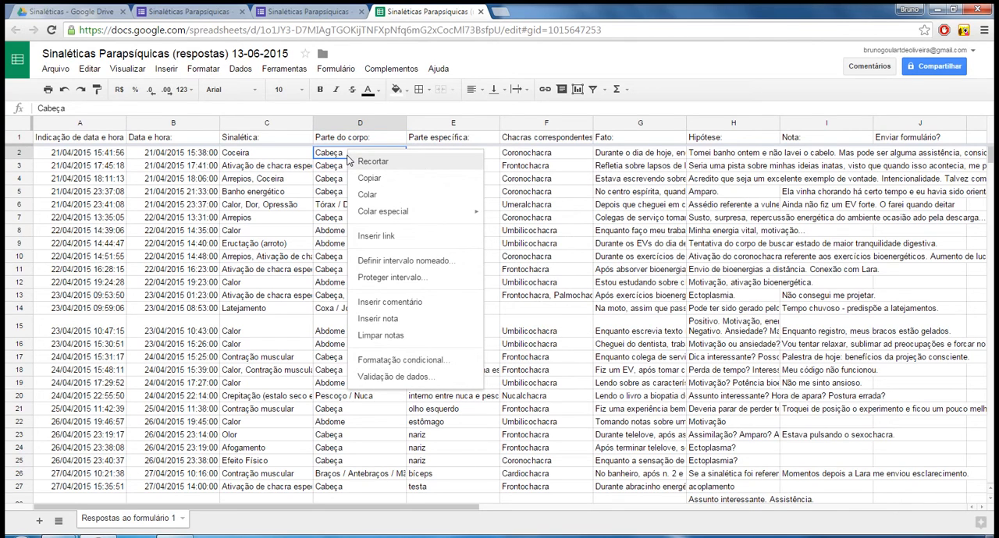
Sort the response sheet by the Parte do corpo column from A to Z and review the grouped rows.
click(383, 124)
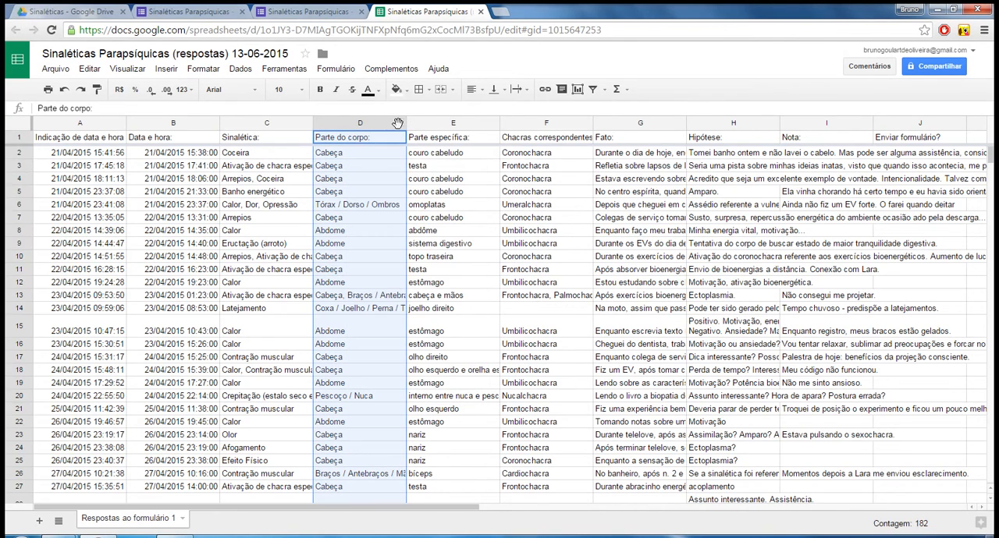
click(397, 123)
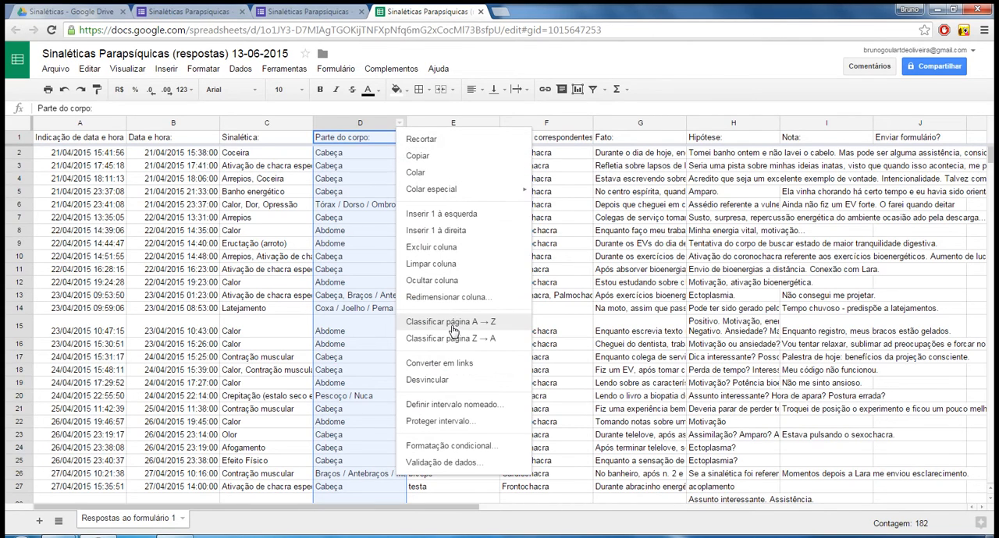
click(453, 323)
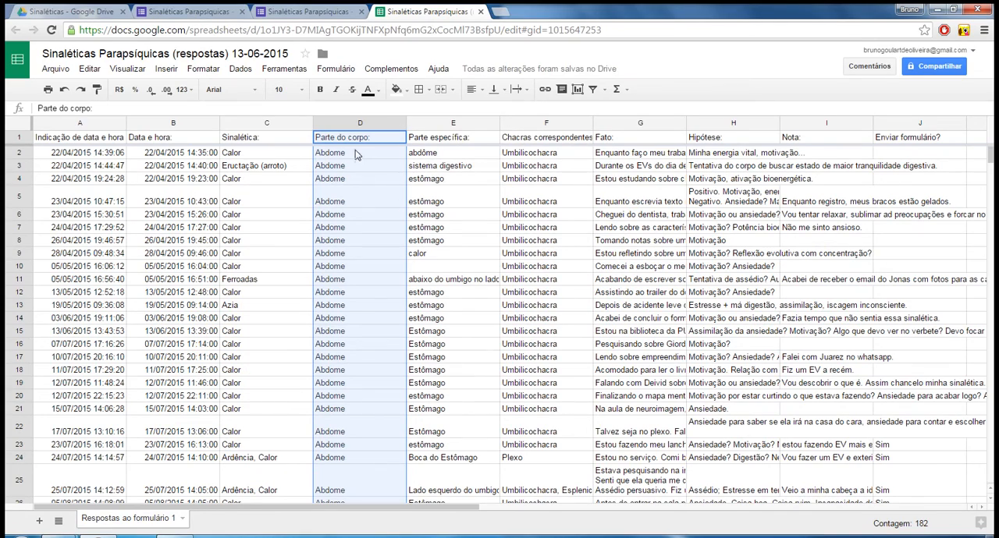
scroll(356, 424, down, 5)
scroll(355, 425, down, 5)
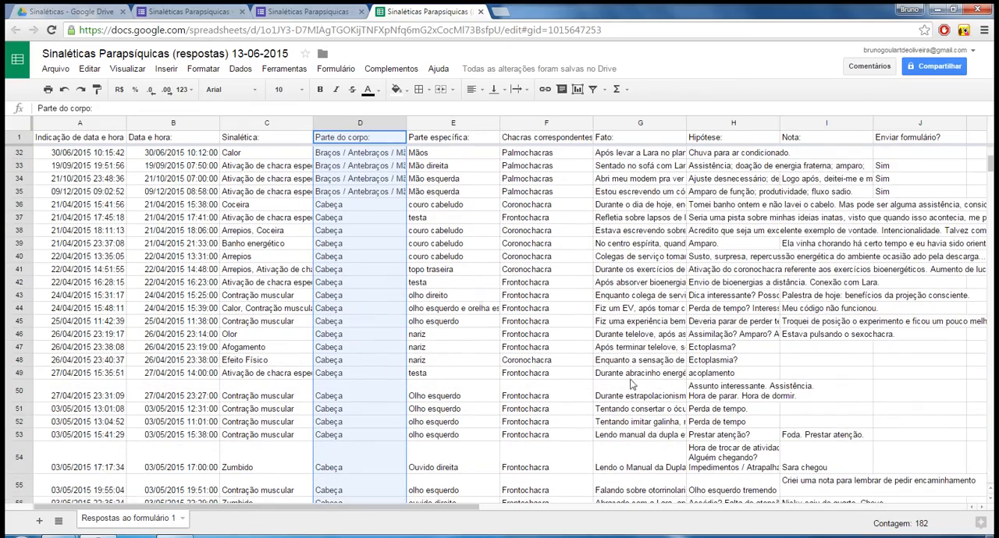
scroll(390, 397, up, 10)
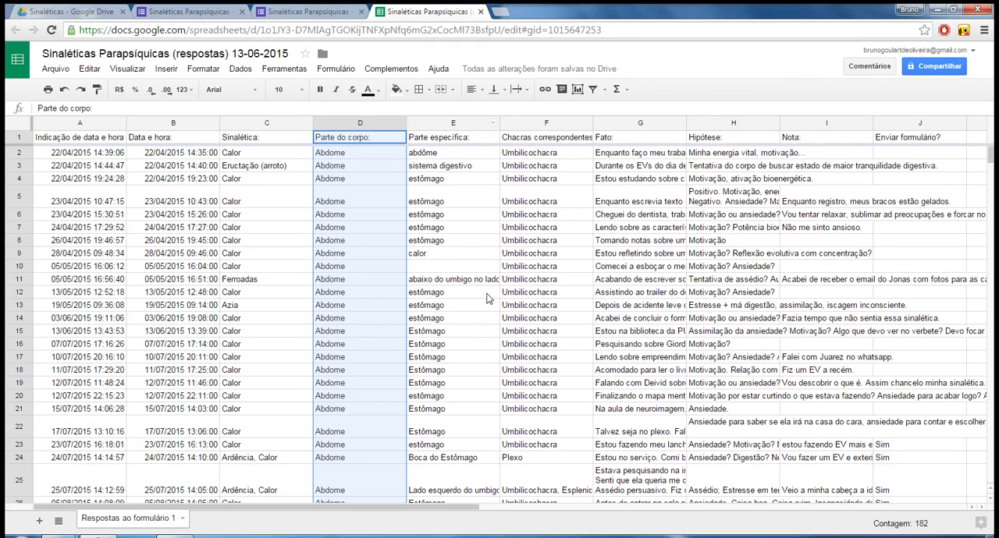
scroll(415, 323, down, 2)
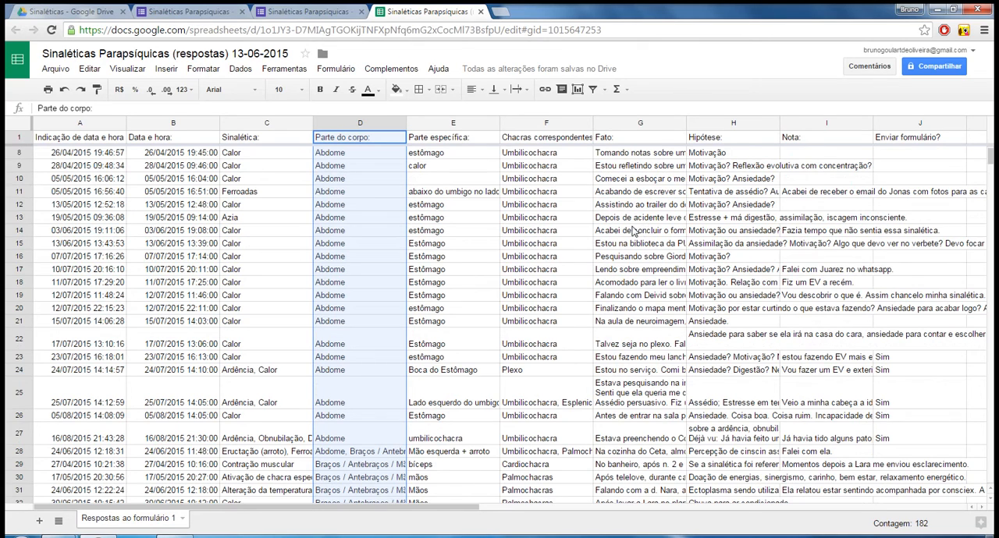
scroll(631, 239, up, 2)
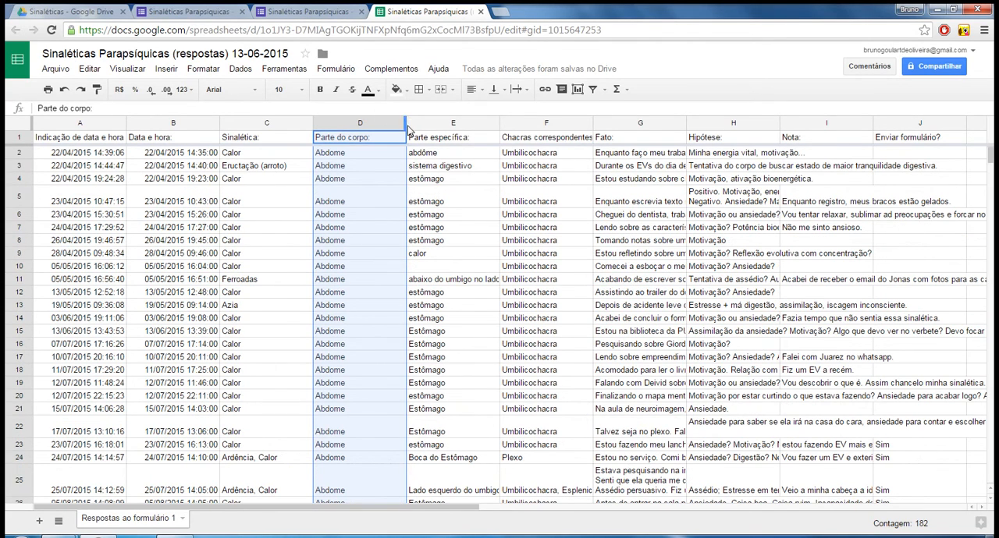
Narrow the Parte do corpo column, then close the spreadsheet, response summary and form editor to return to the Drive folder.
drag(405, 131, 371, 160)
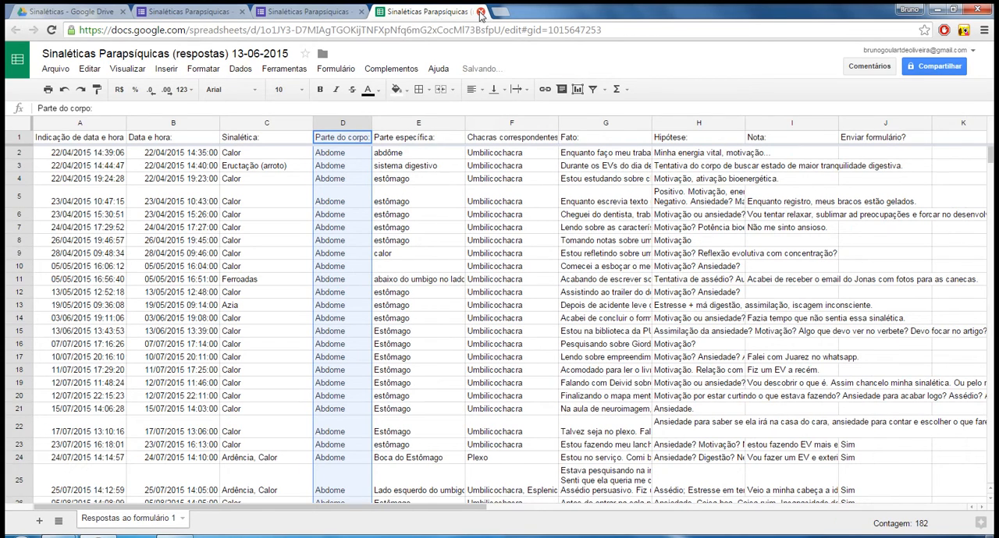
click(482, 14)
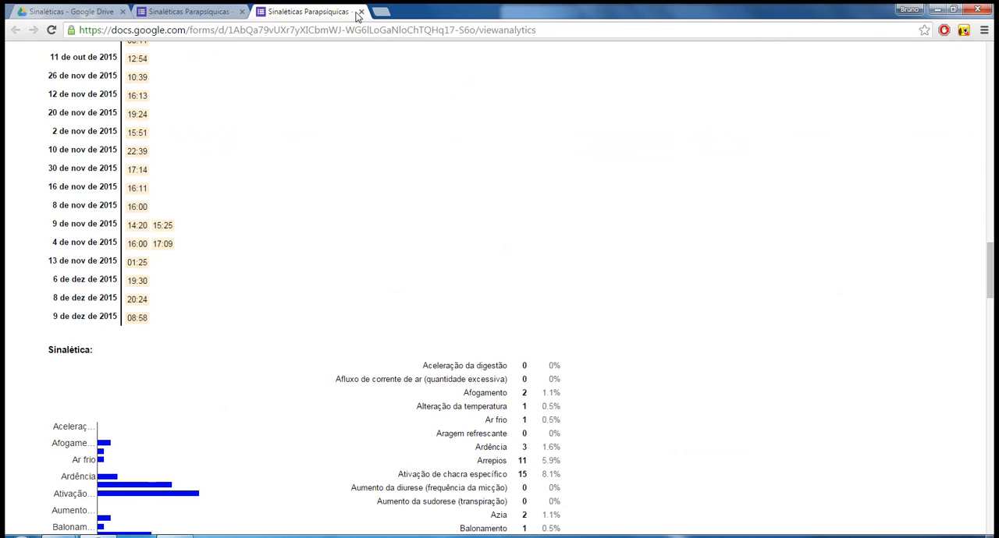
click(360, 12)
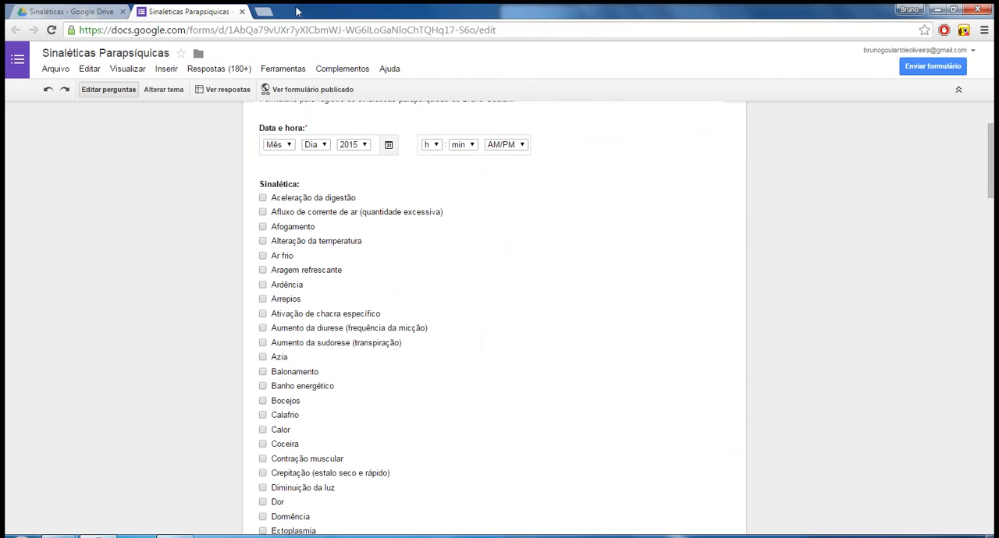
click(243, 13)
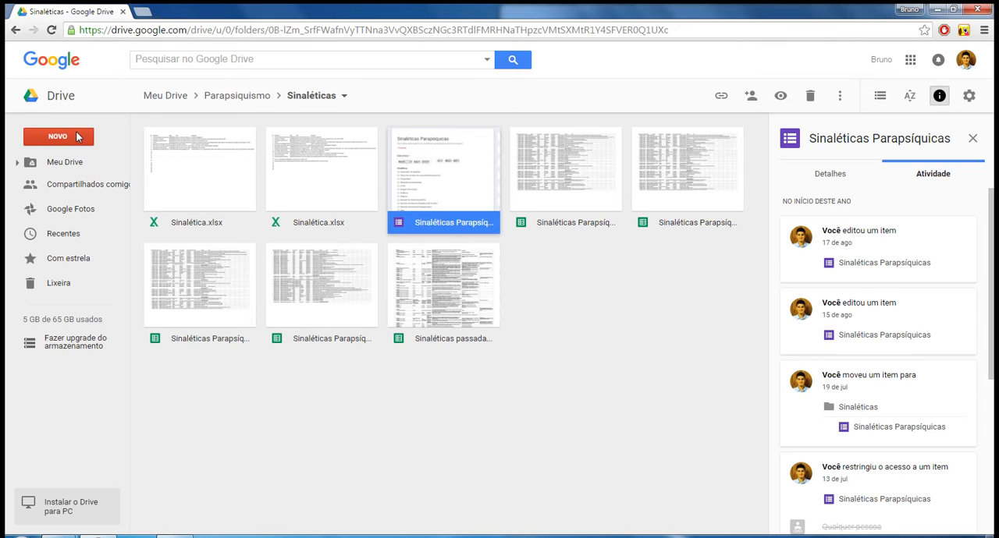
Create a new blank Google Forms form in the Sinaléticas folder.
click(76, 137)
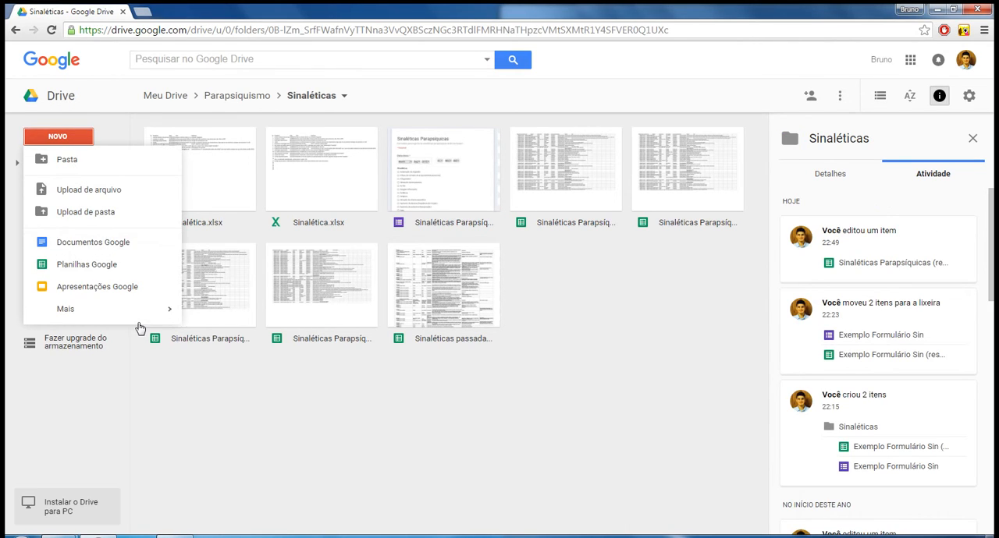
mouse_move(139, 315)
click(259, 314)
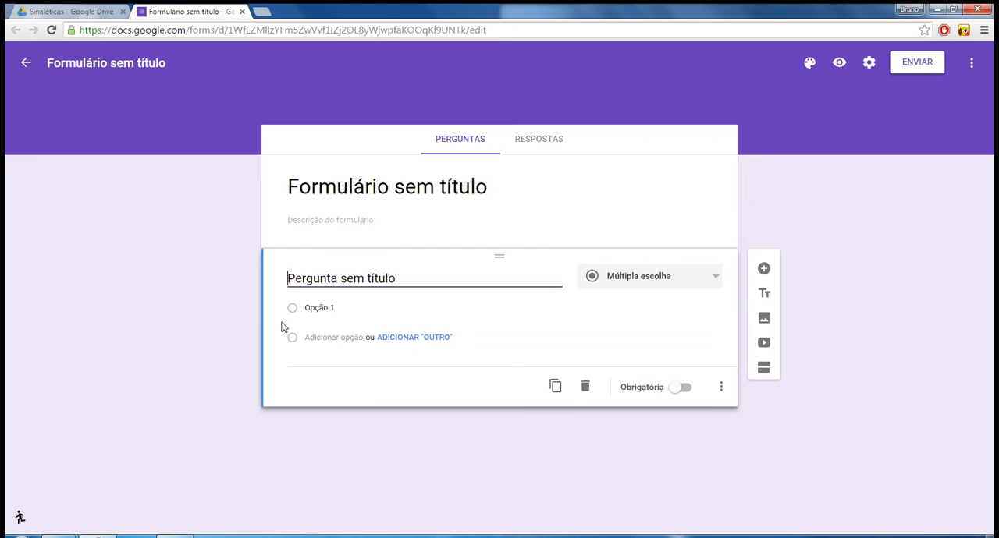
Title the new form "Formulário sinalética exemplo youtube".
click(486, 181)
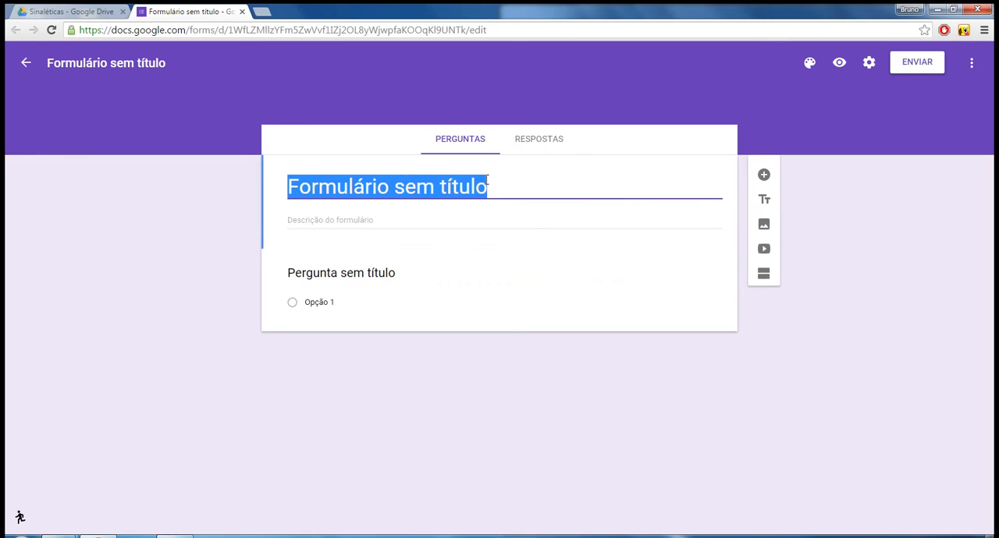
click(488, 181)
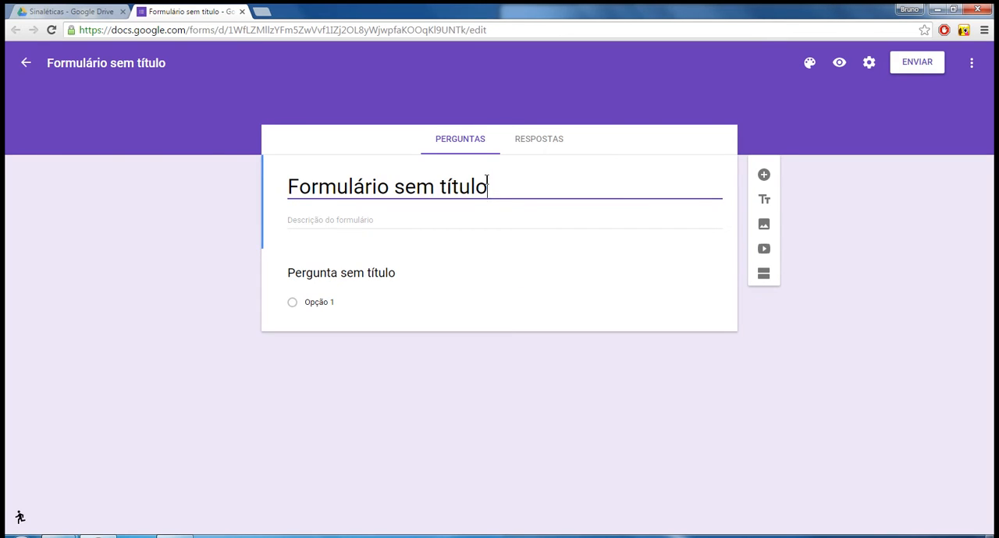
key(shift+Left)
key(shift+Left)
key(shift+Left)
key(shift+Left)
key(shift+Left)
key(shift+Left)
key(shift+Left)
key(shift+Left)
key(shift+Left)
key(shift+Left)
key(shift+Right)
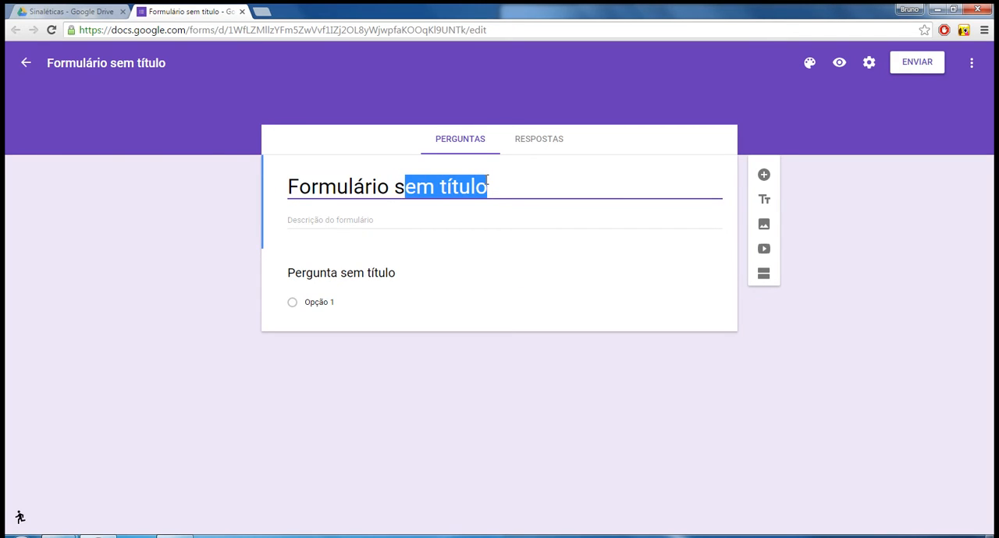
text(inalética exem)
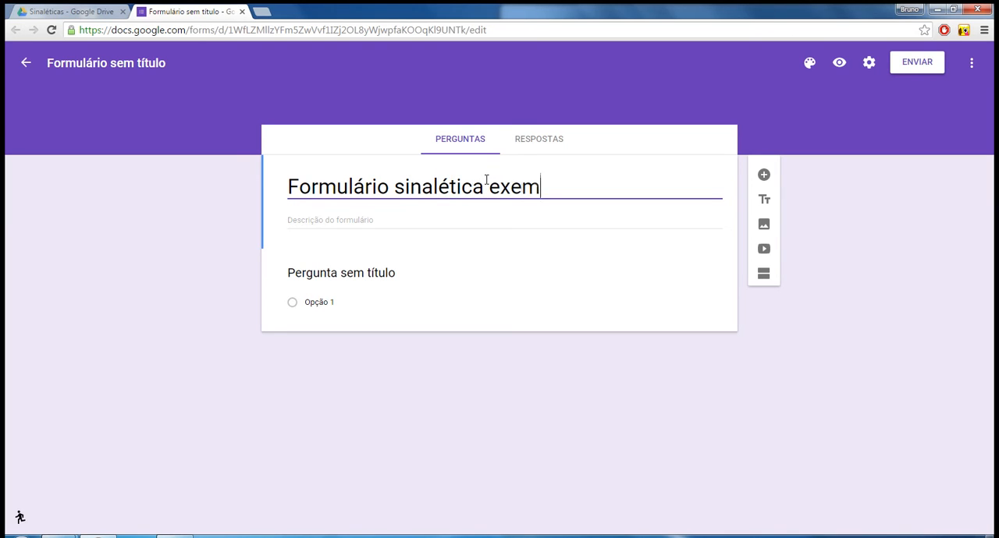
text(plo yo)
key(BackSpace)
text(o)
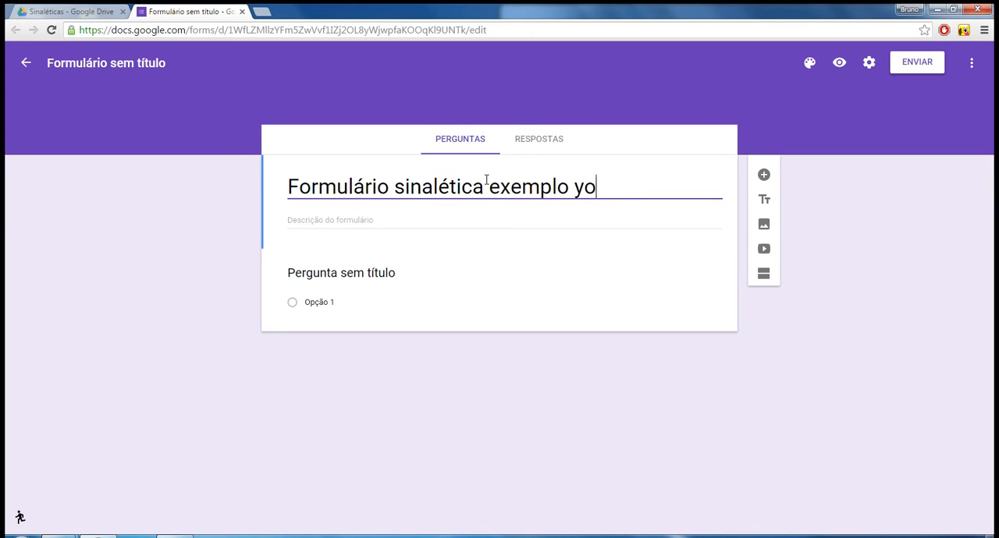
text(utube)
Enter "esse formulário faz parte do vídeo do youtube" as the form description.
click(506, 220)
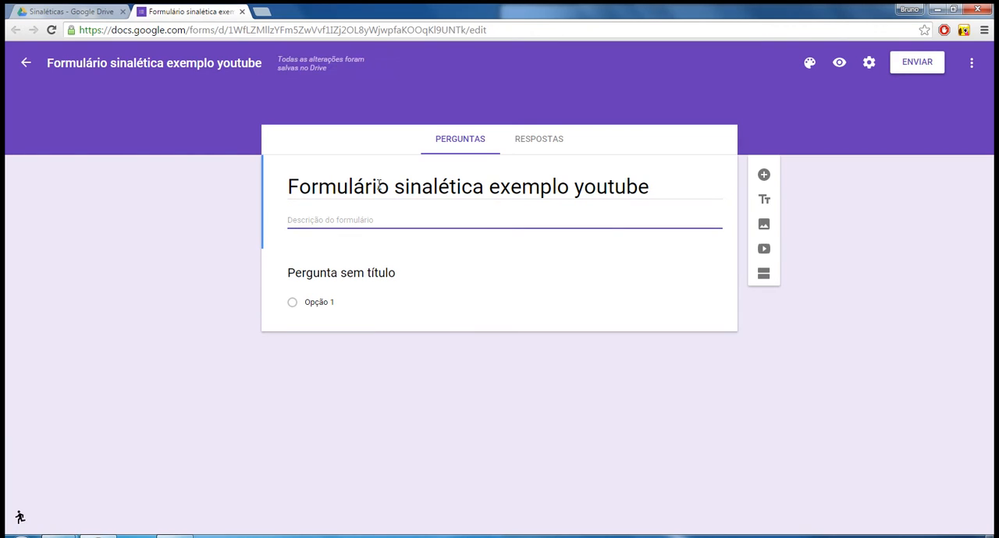
text(ess)
key(BackSpace)
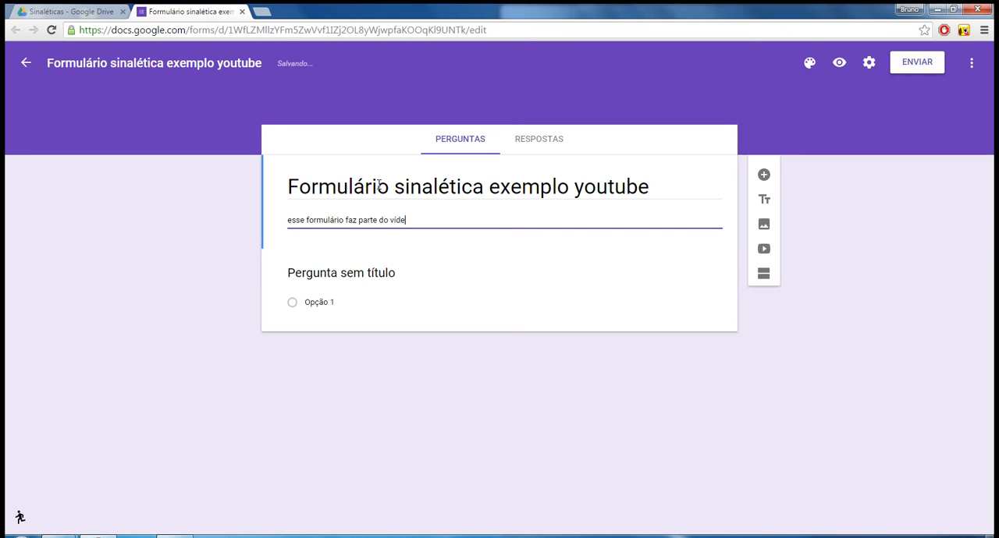
text(o do youtube)
Change the untitled first question to the Data type and make it include the time.
click(374, 274)
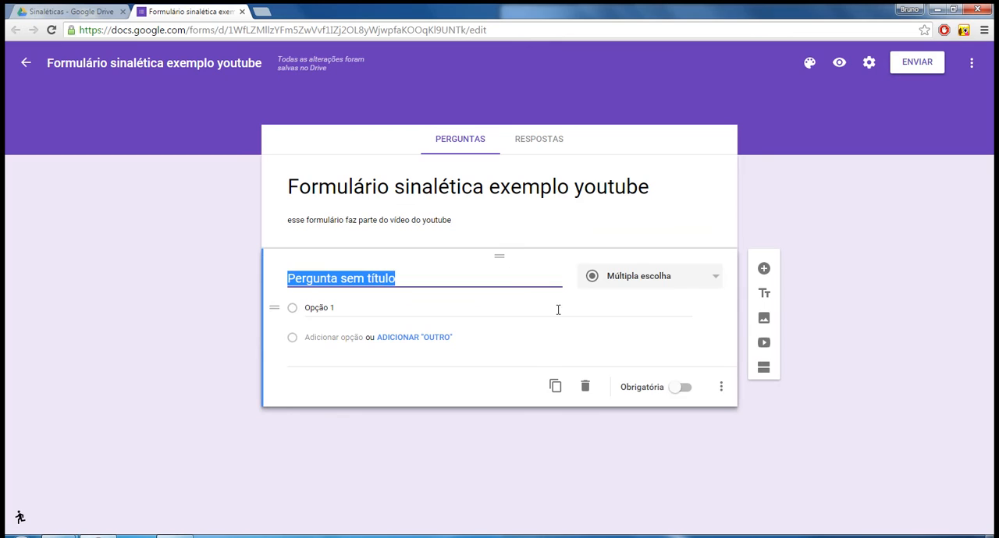
click(691, 281)
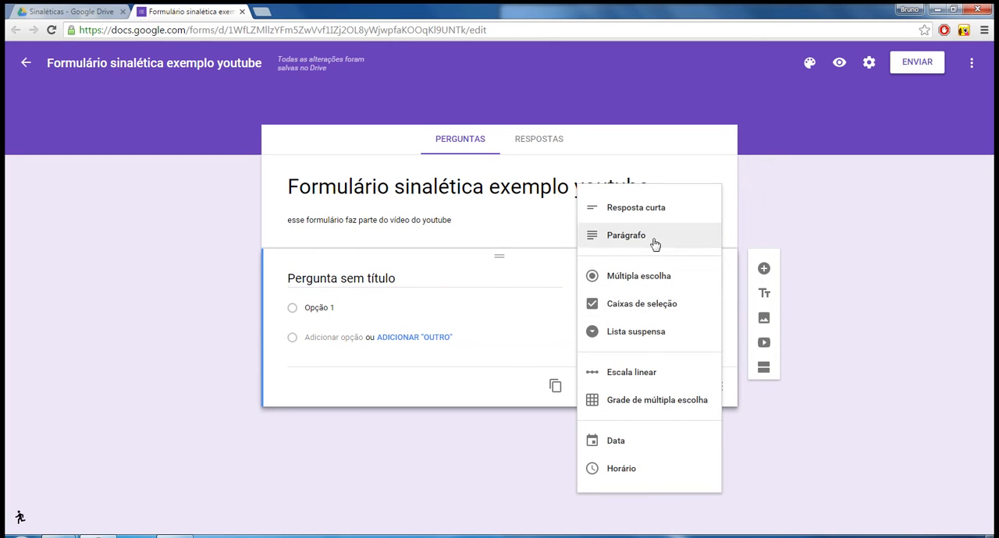
click(621, 451)
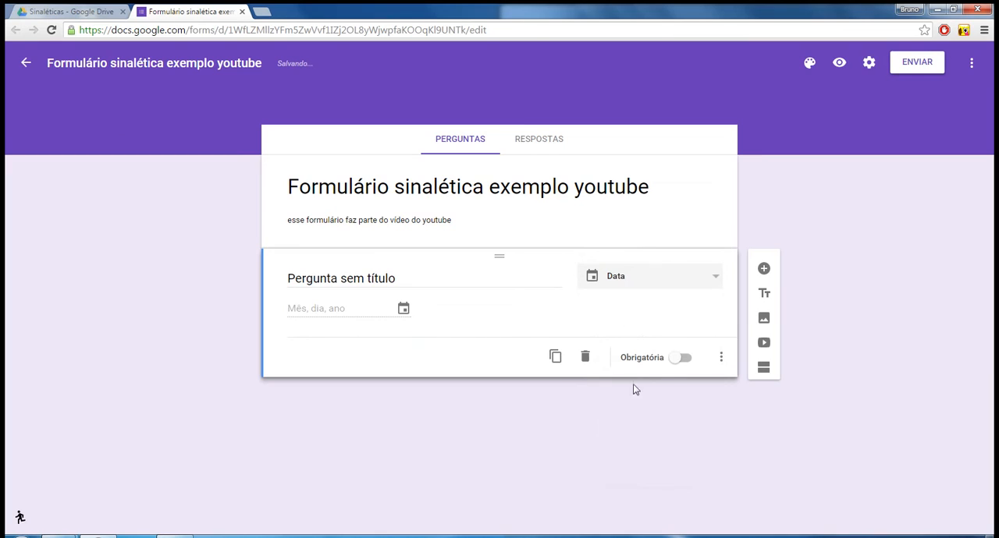
click(721, 360)
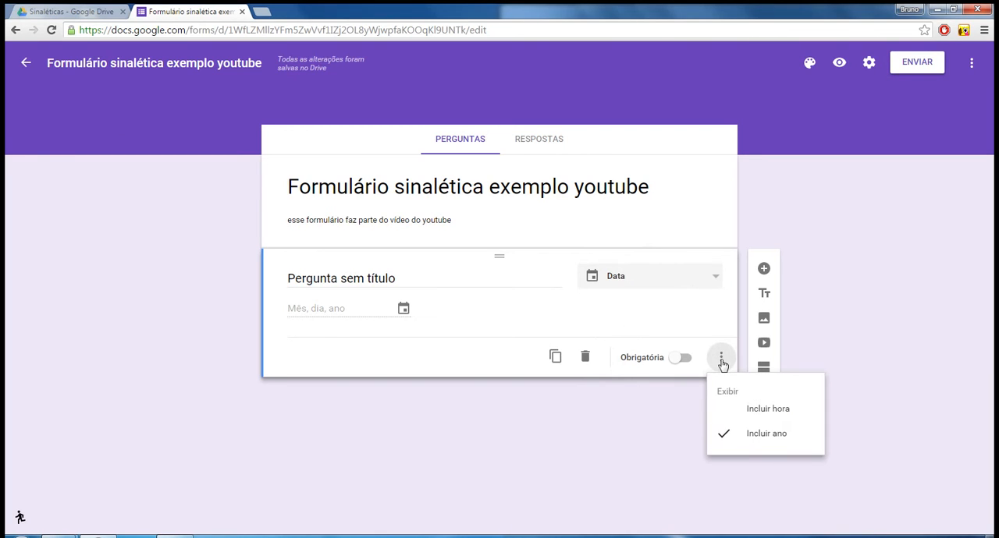
click(732, 416)
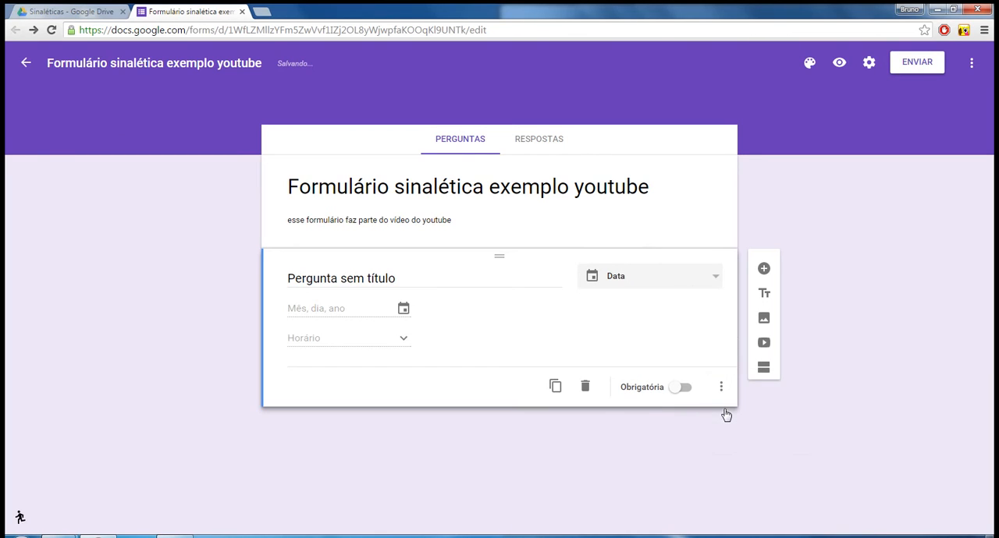
Title the date question "Data e hora:".
click(390, 275)
text(Data)
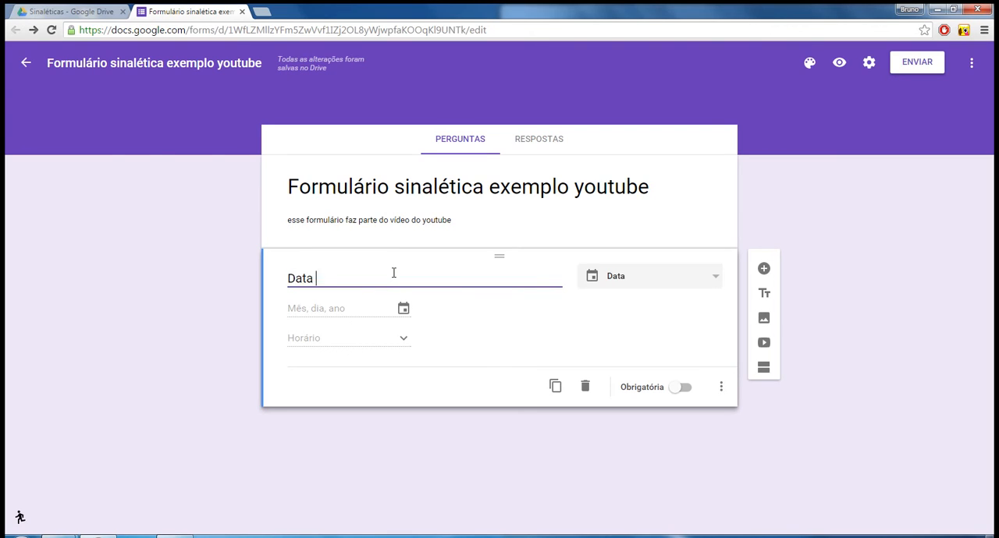
text( e hora:)
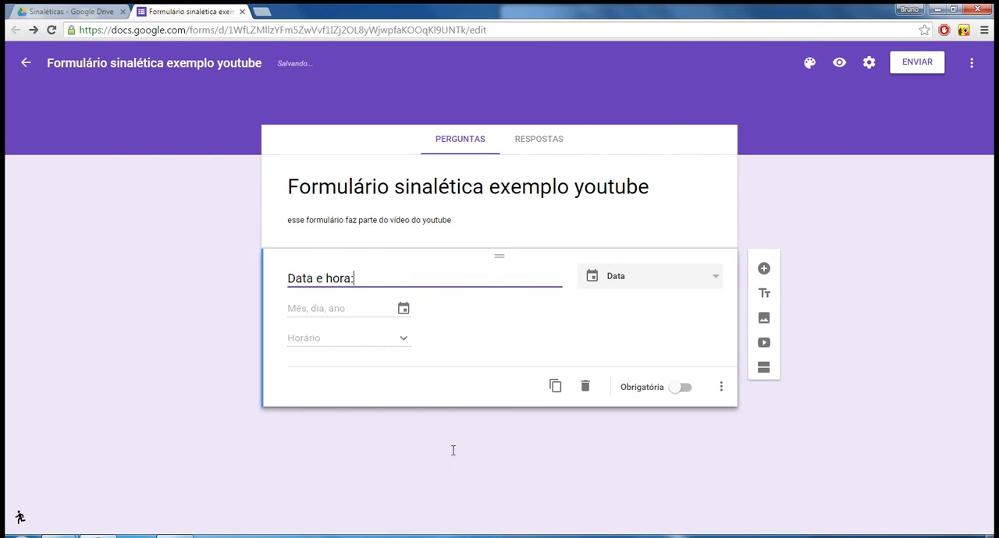
Add a second question below the date question and title it "Sinalética".
click(764, 269)
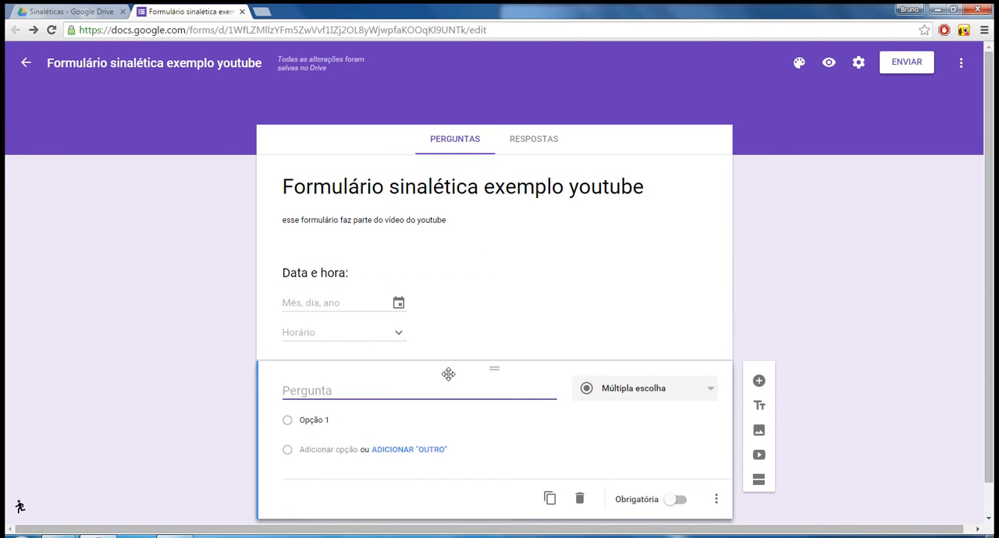
text(Sina)
text(a)
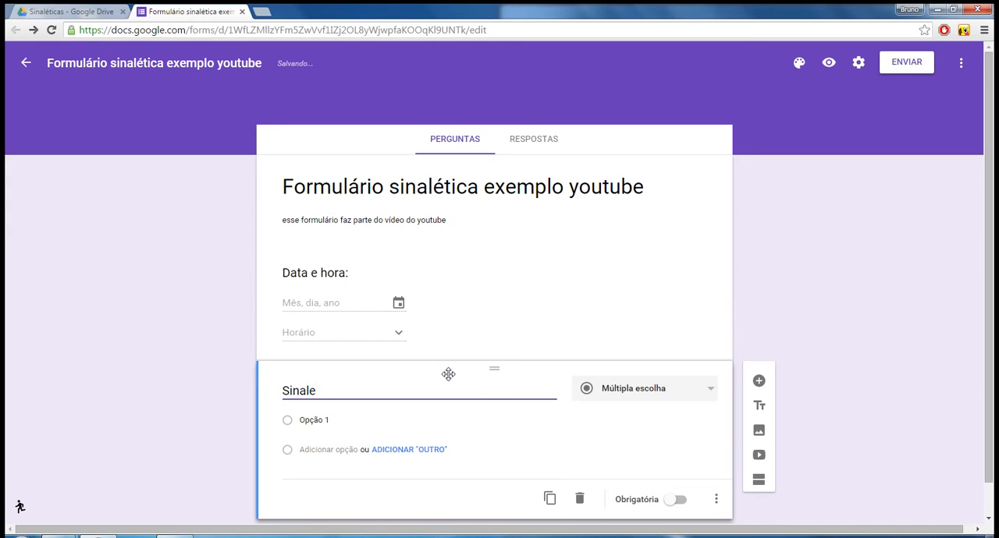
text(ética)
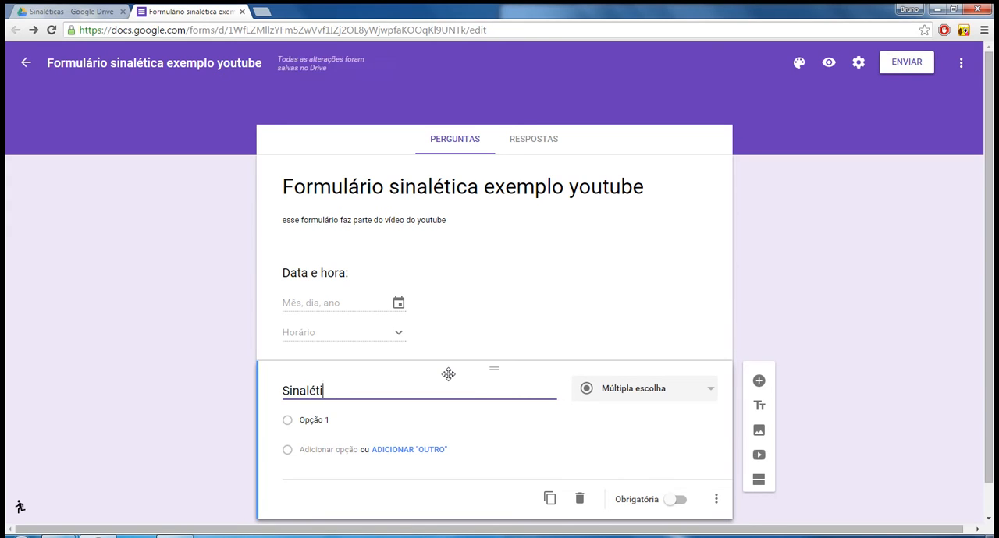
Change the Sinalética question from multiple choice to the Caixas de seleção type.
click(704, 389)
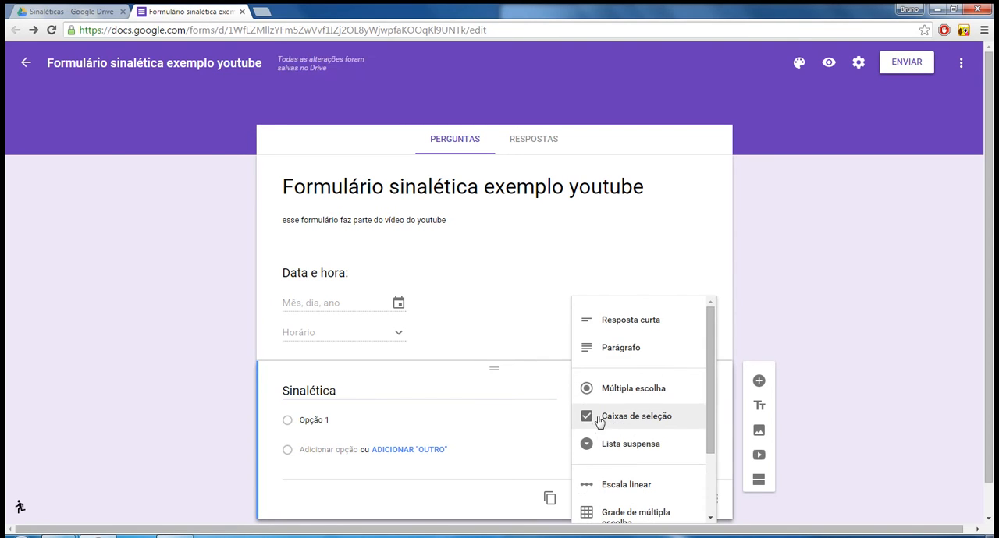
click(603, 416)
click(701, 390)
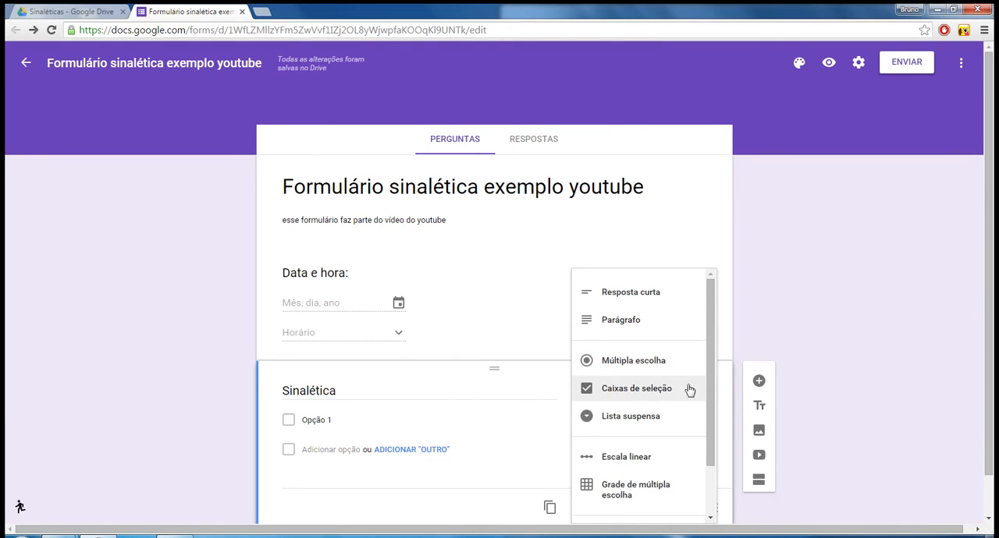
click(851, 368)
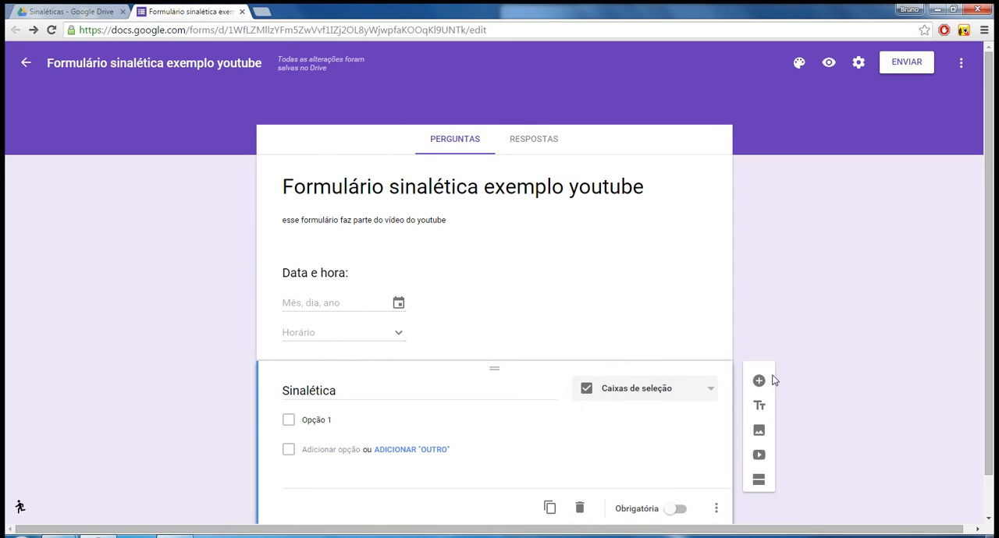
Replace the first option of the Sinalética question with "Arrepio".
click(316, 419)
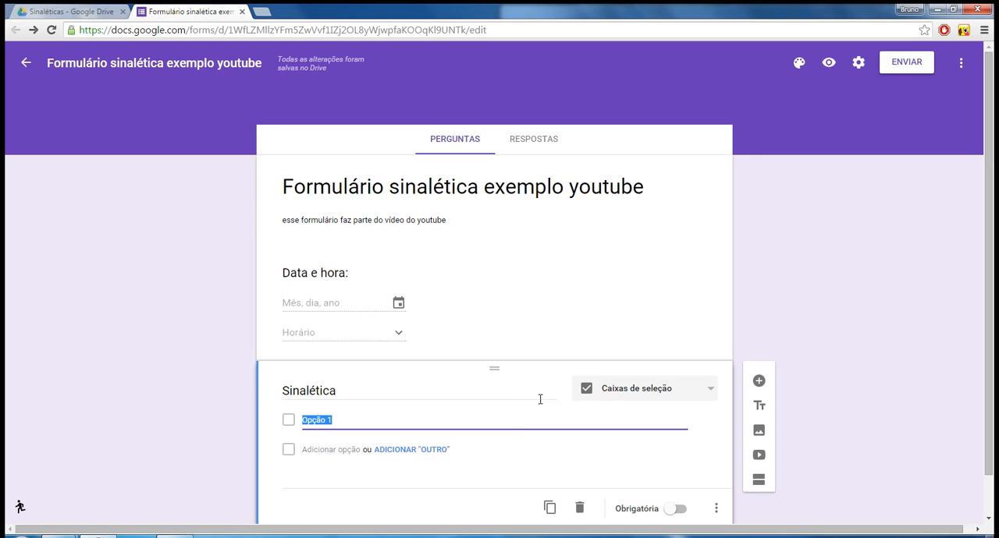
text(Arrepio)
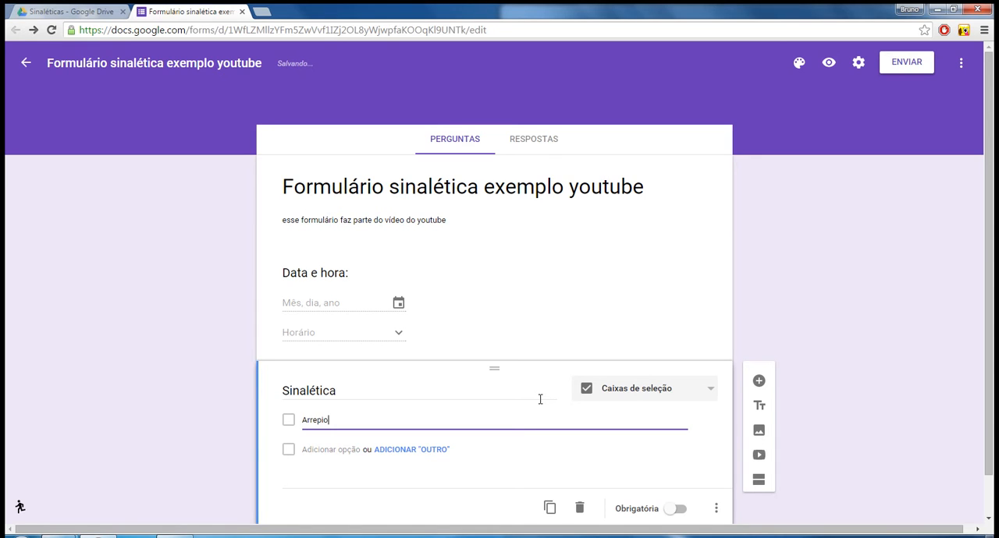
Add the options "Bocejo" and "Calor" below "Arrepio" in the Sinalética question.
click(320, 451)
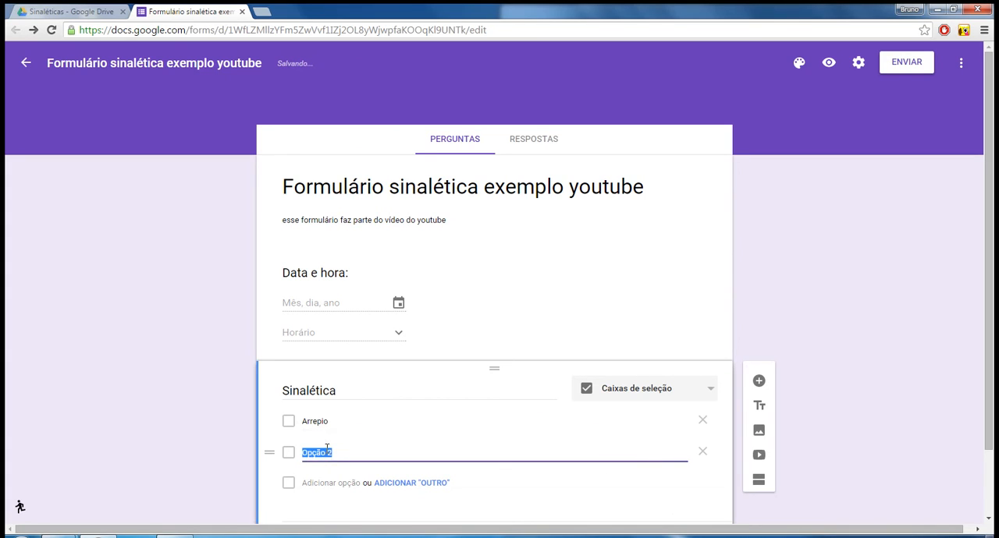
text(Bocejo)
click(334, 484)
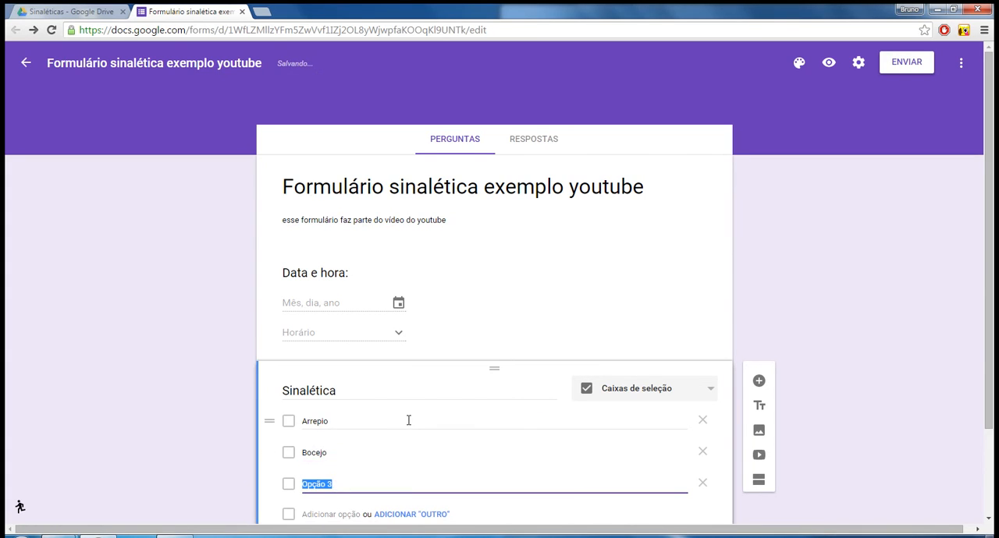
text(Calor)
Add the option "Banho de energia" to the Sinalética question and move it between "Arrepio" and "Bocejo".
scroll(367, 456, down, 1)
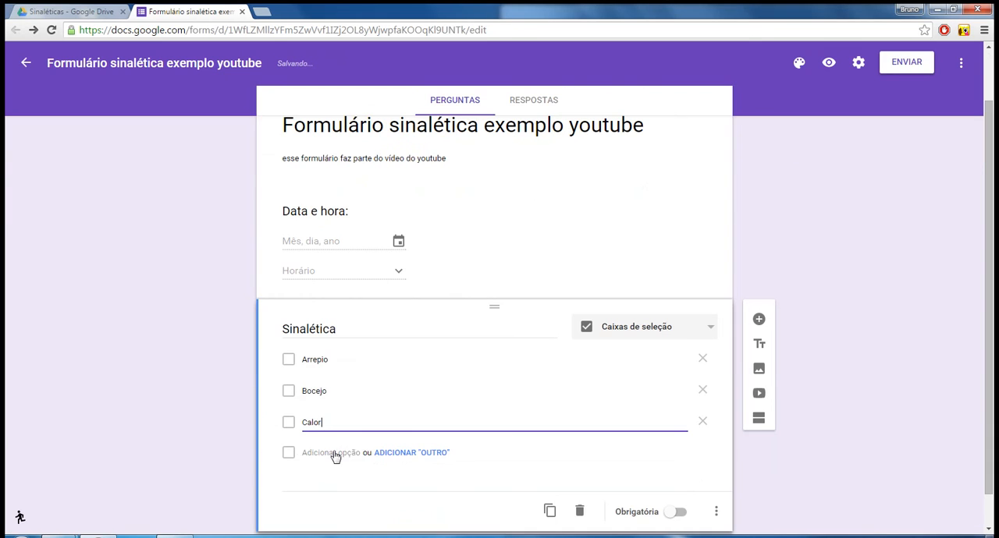
click(334, 453)
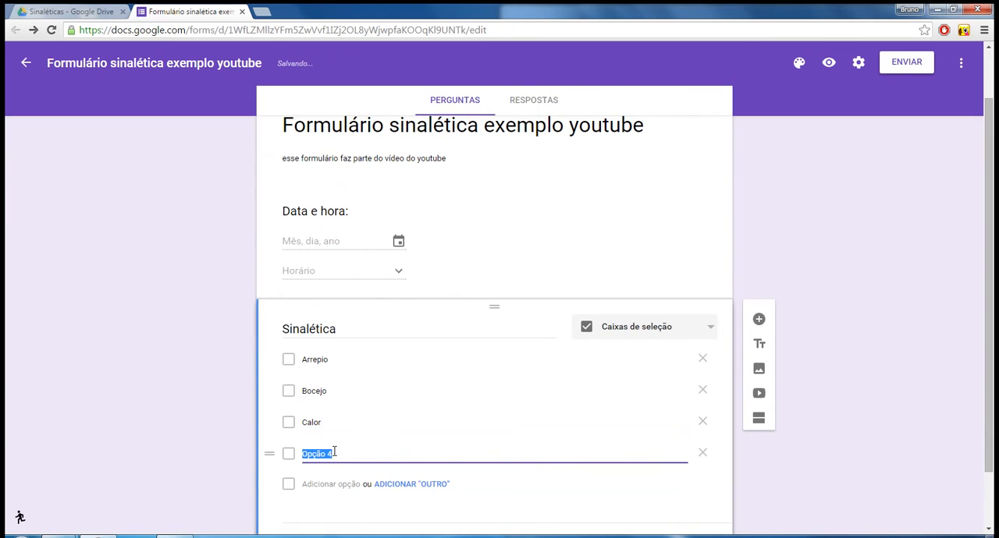
text(Banho de energia)
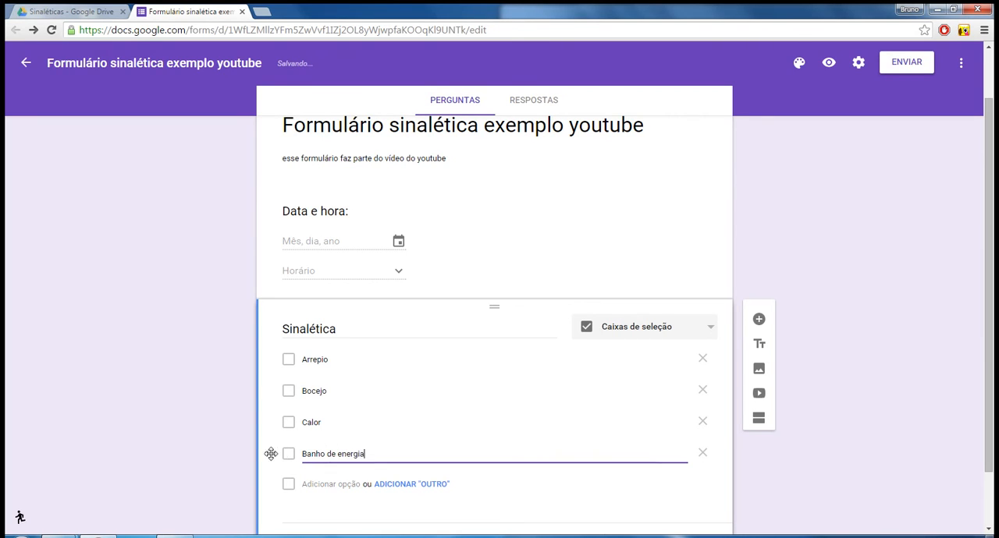
drag(265, 453, 269, 387)
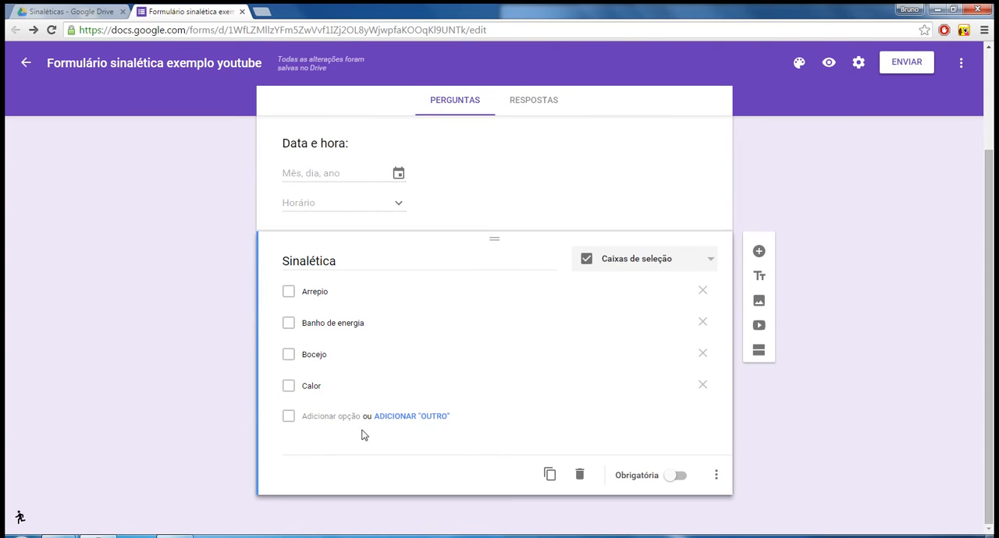
Add a question of the Caixas de seleção type below Sinalética and title it "Parte do corpo".
click(758, 250)
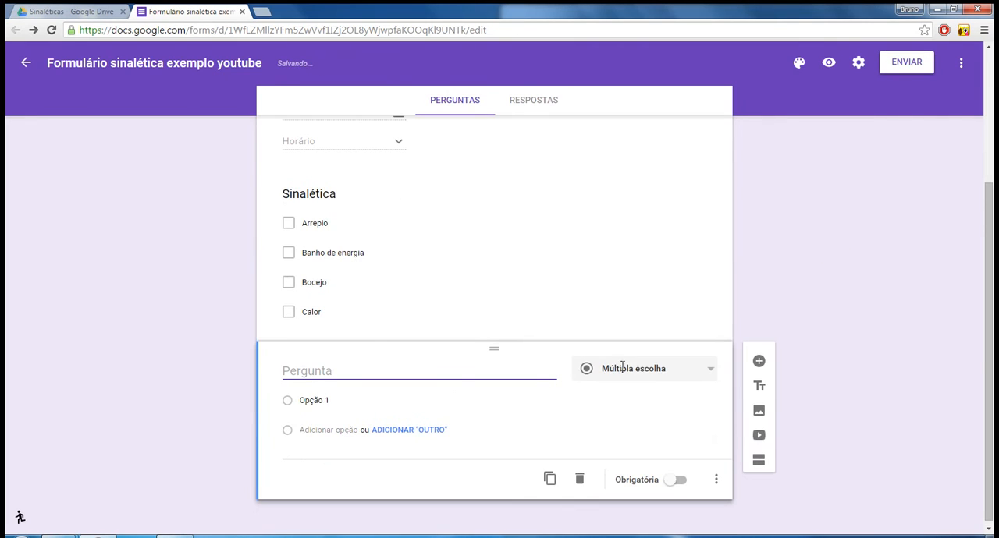
click(679, 373)
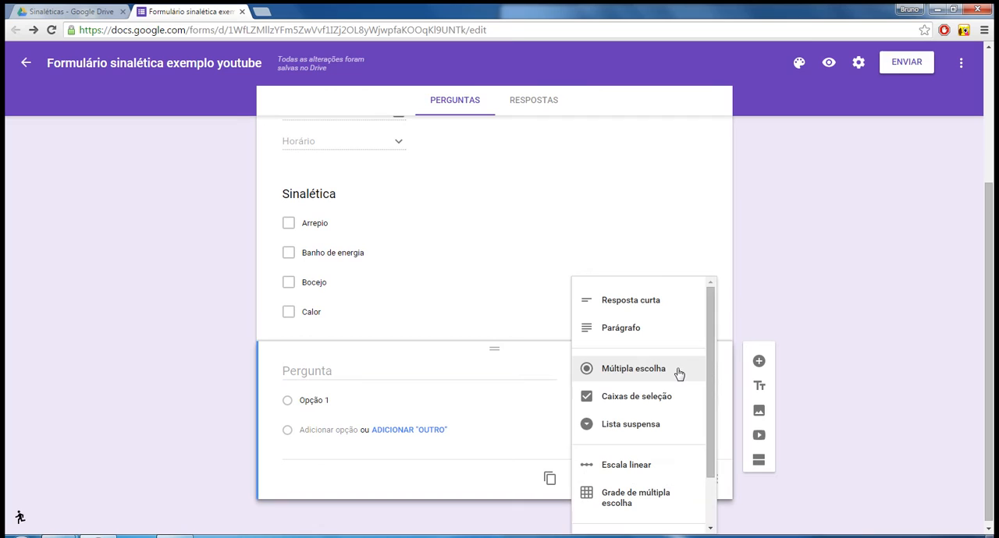
click(636, 398)
click(434, 372)
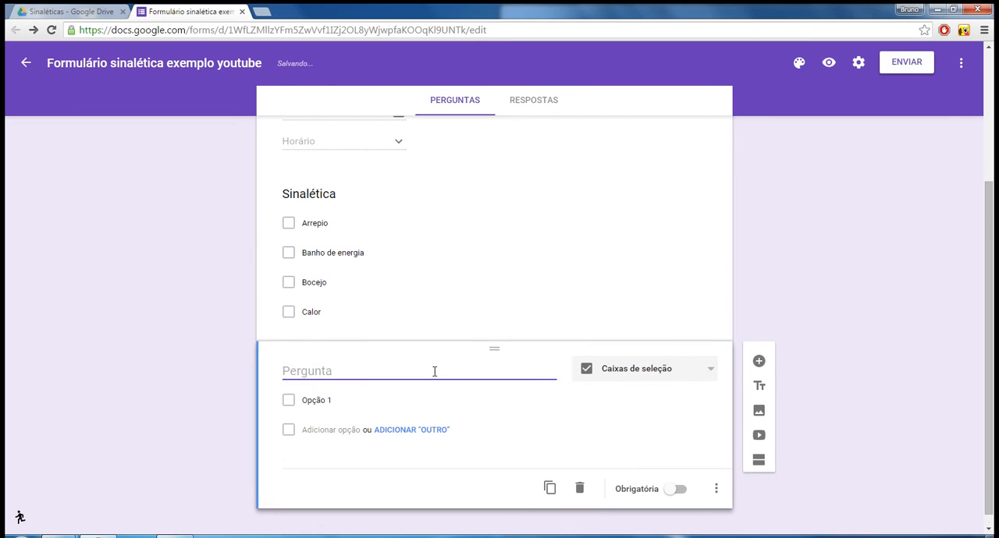
text(Parte )
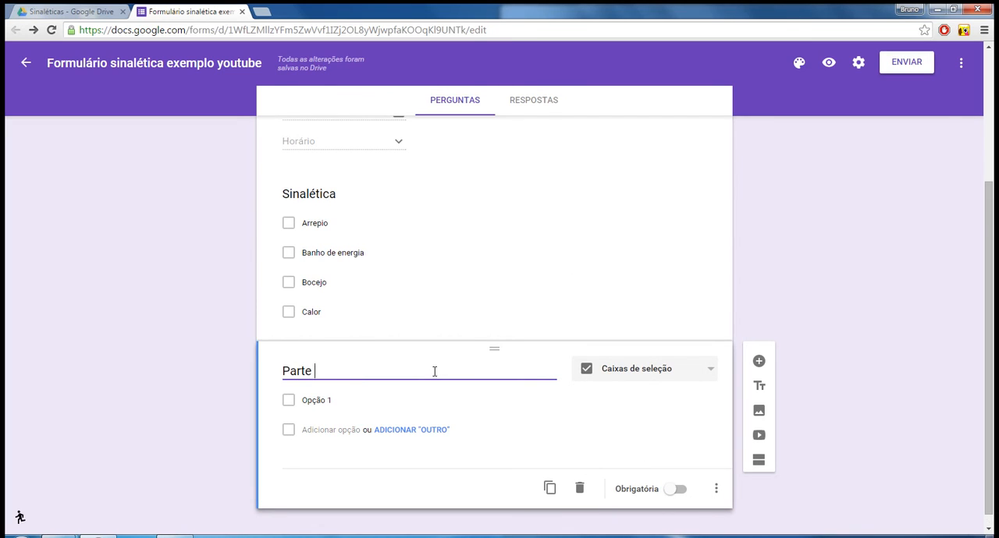
text(do corpo)
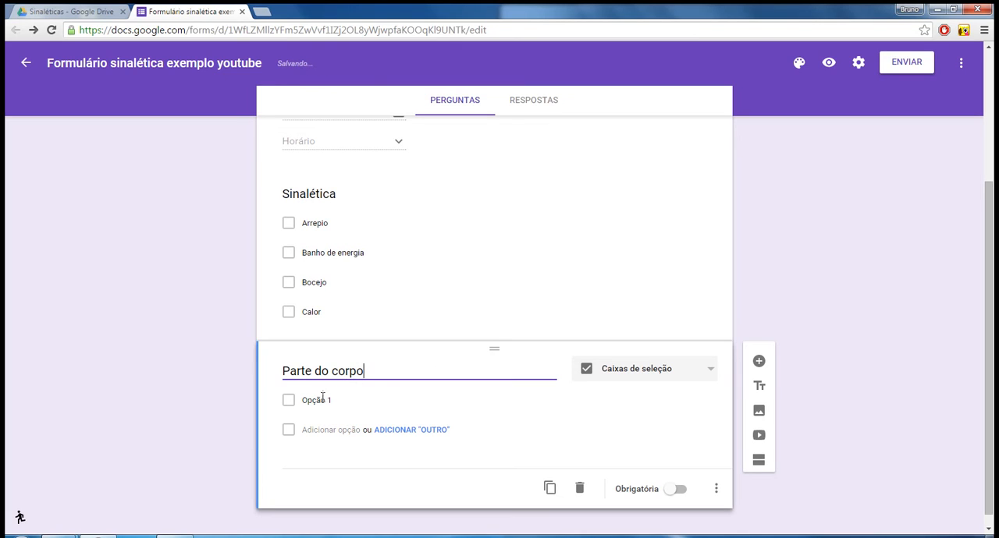
Enter "Cabeça", "Pescoço" and "Peito" as the three options of the Parte do corpo question.
click(333, 405)
text(Cabela)
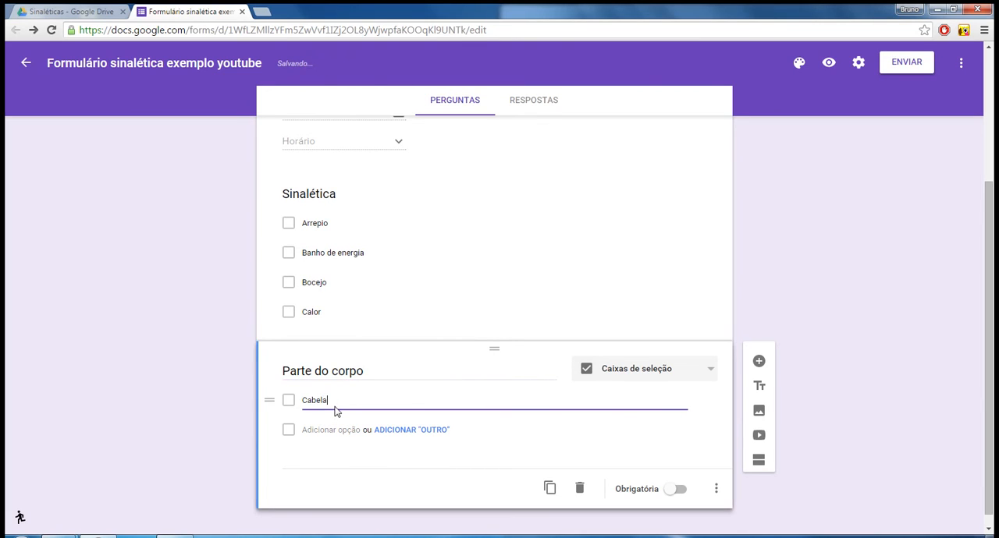
key(BackSpace)
key(BackSpace)
text(ça)
click(334, 433)
text(Pesc)
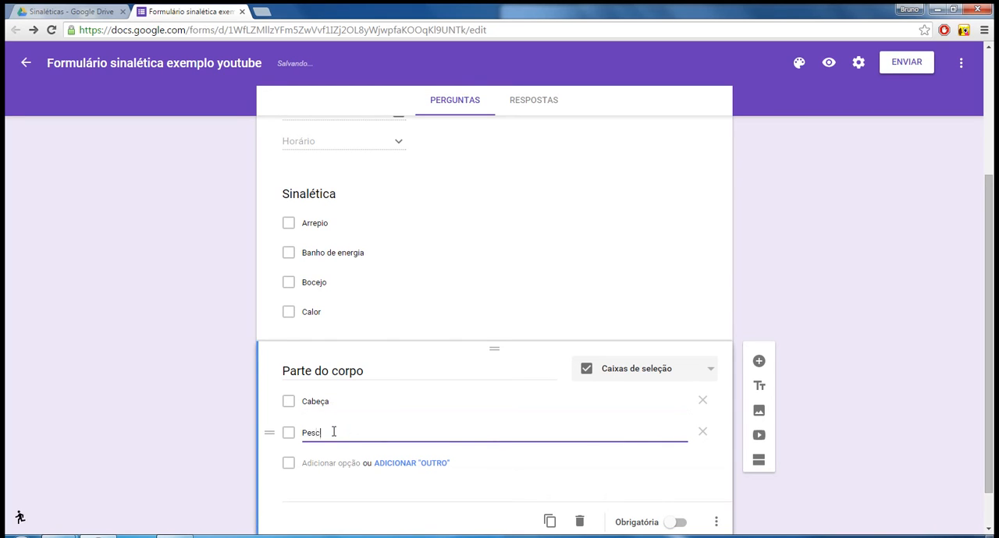
text(oço)
click(334, 465)
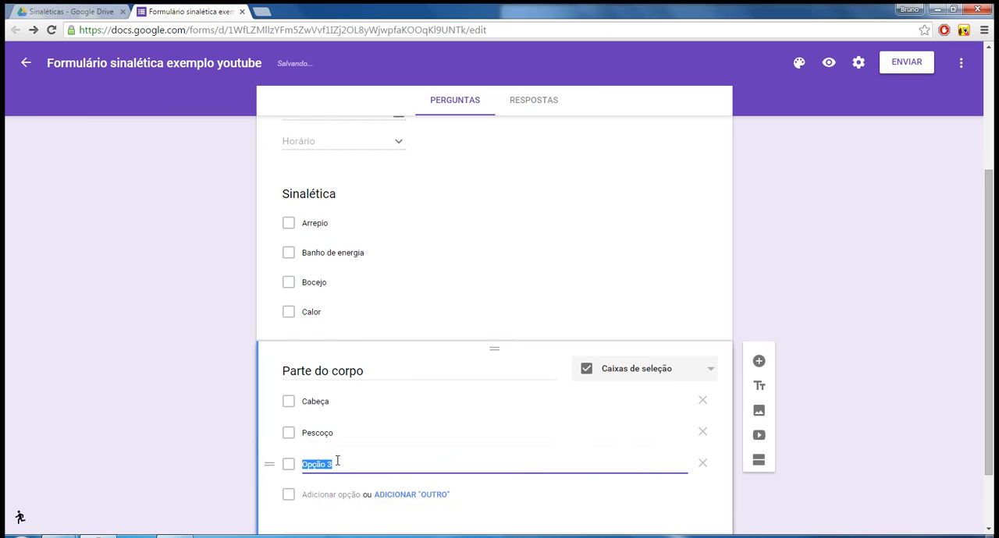
text(Peito)
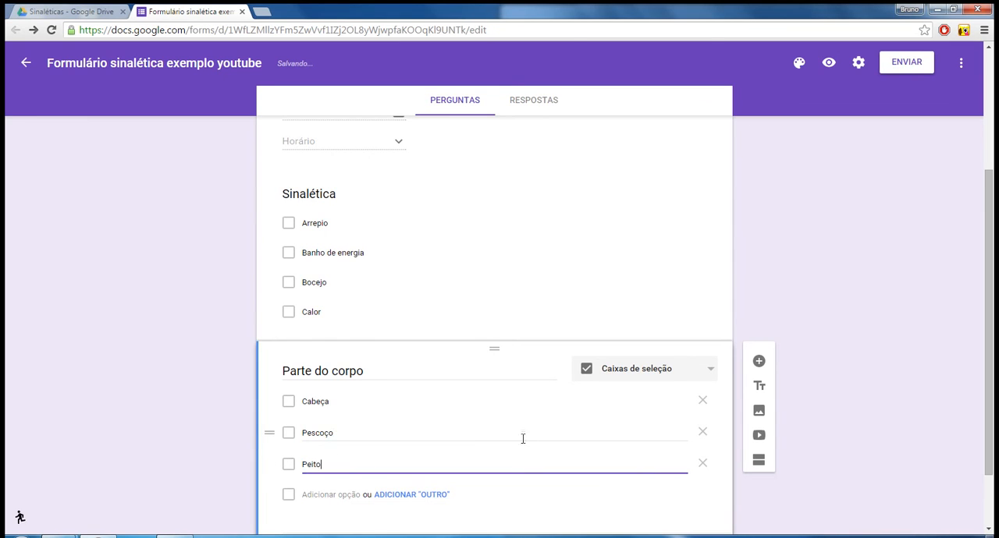
Add a question titled "Parte específica" below Parte do corpo and set its type to Resposta curta.
scroll(522, 439, down, 2)
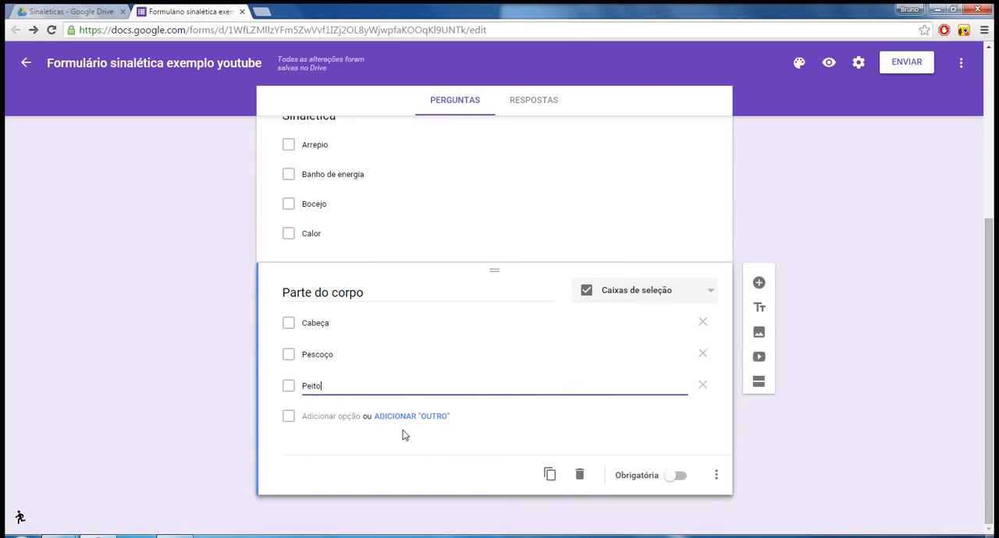
click(758, 283)
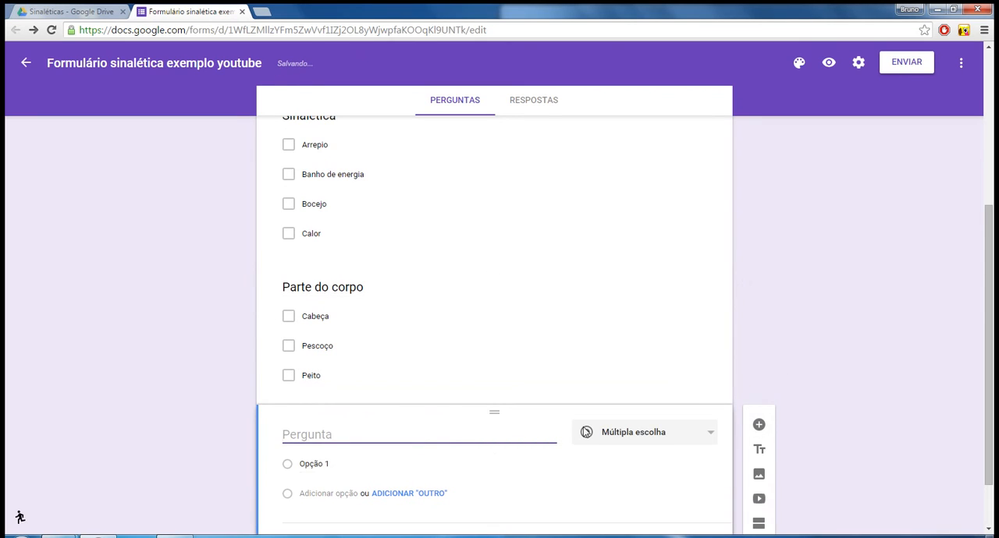
text(Par)
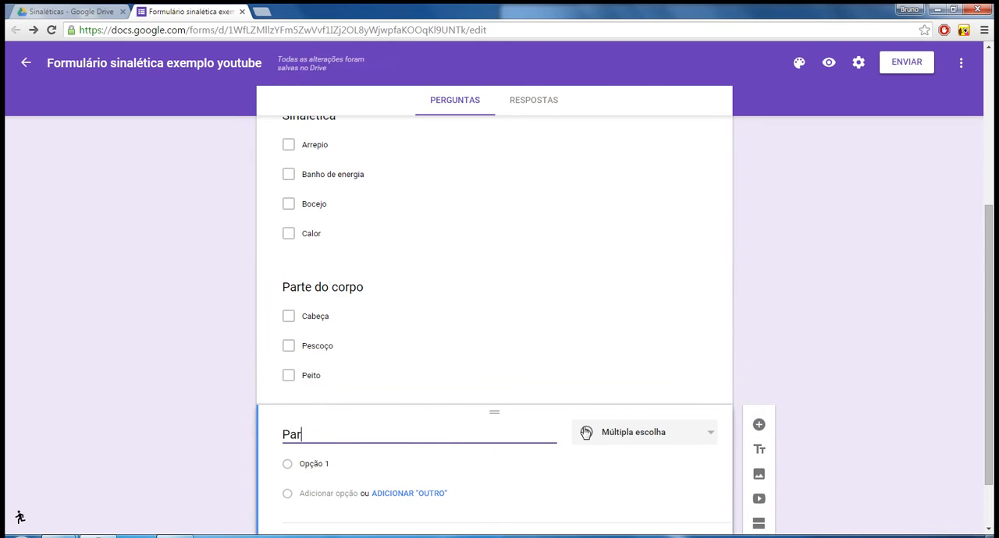
text(te específica)
click(698, 434)
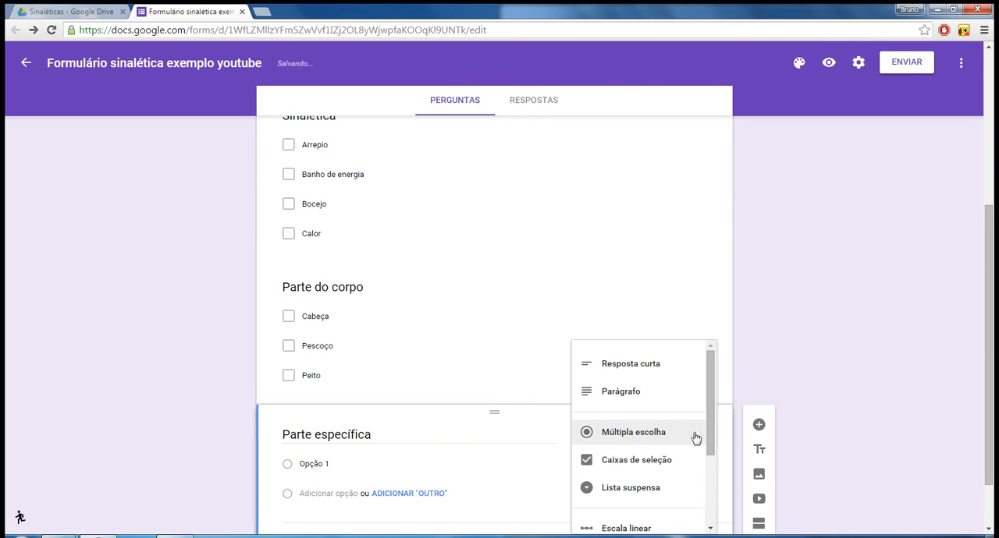
click(652, 366)
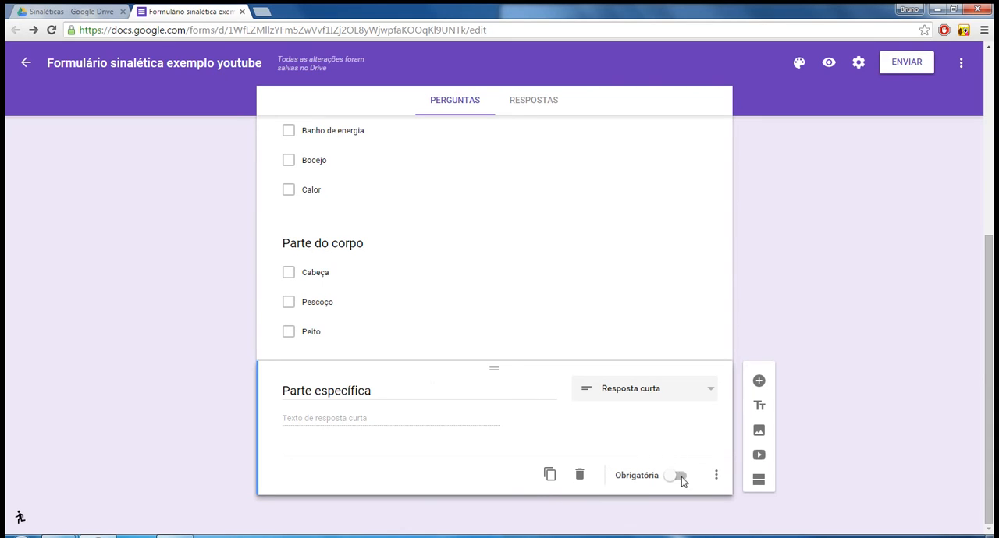
Add a question titled "Fato:" below Parte específica and set its type to Parágrafo.
click(760, 382)
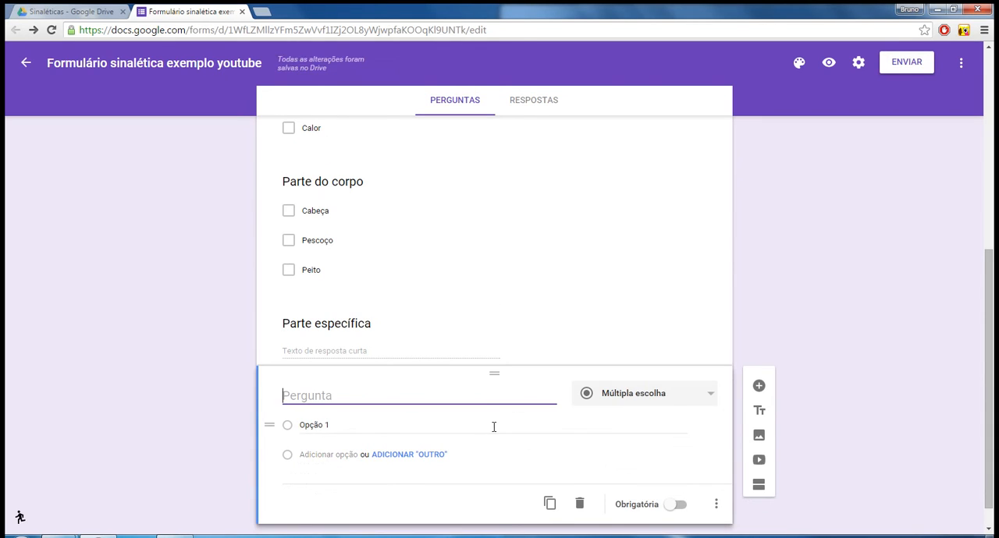
text(Fato:)
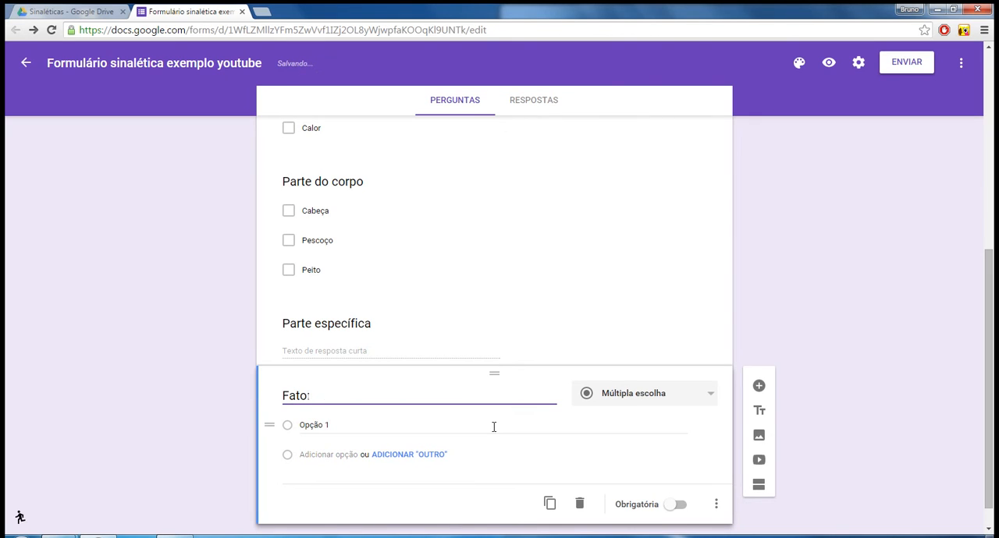
click(697, 395)
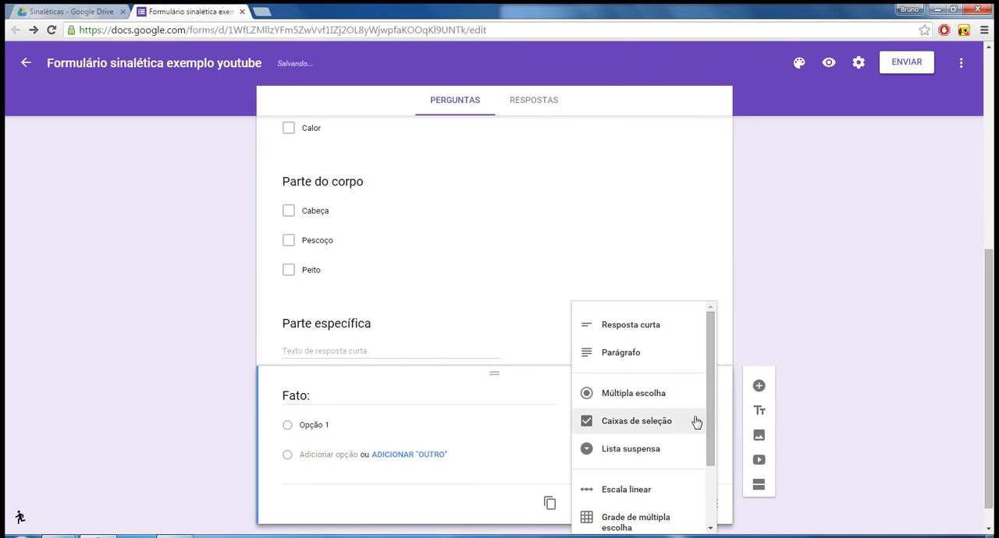
click(632, 354)
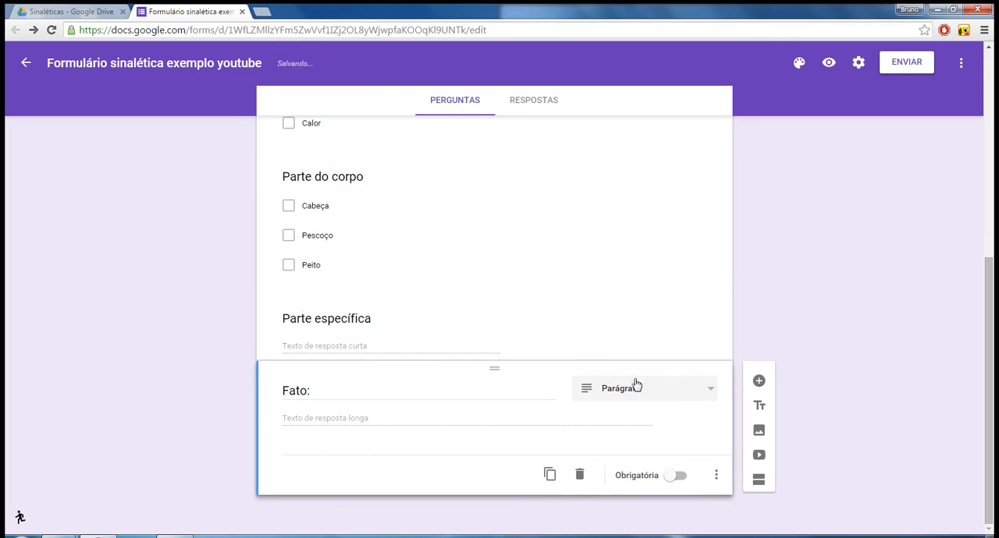
Add a question titled "Hipóteses" below the Fato question and set its type to Parágrafo.
click(759, 381)
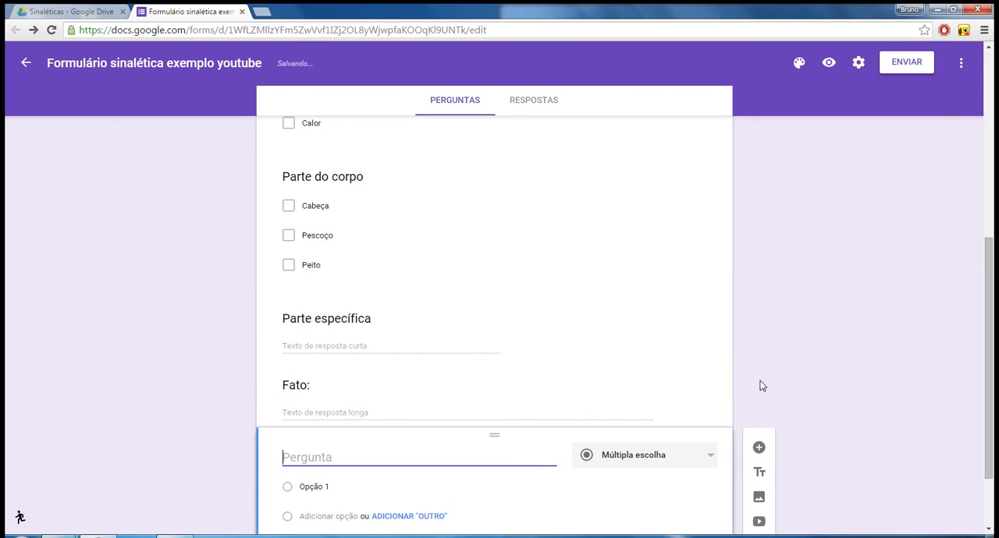
text(Hipóteses)
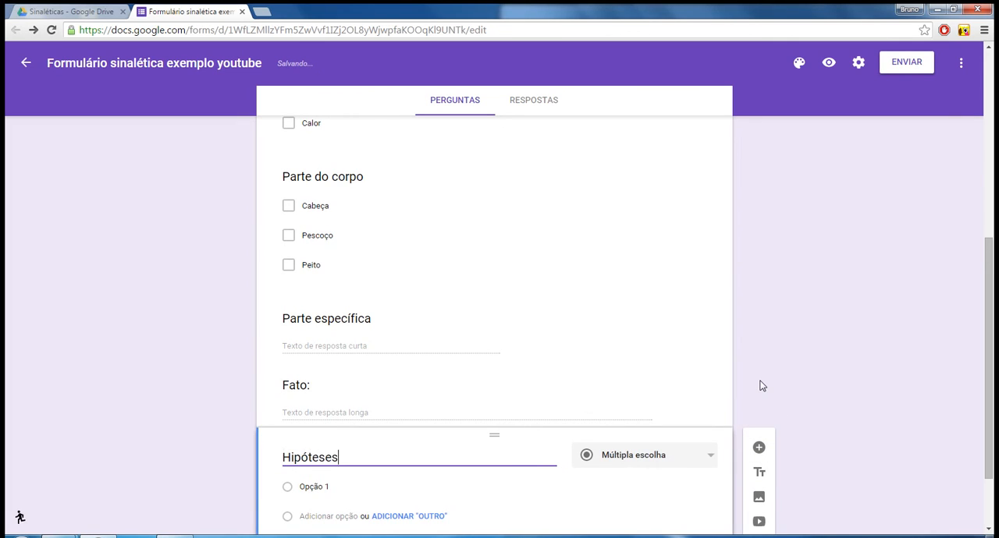
click(705, 463)
click(647, 417)
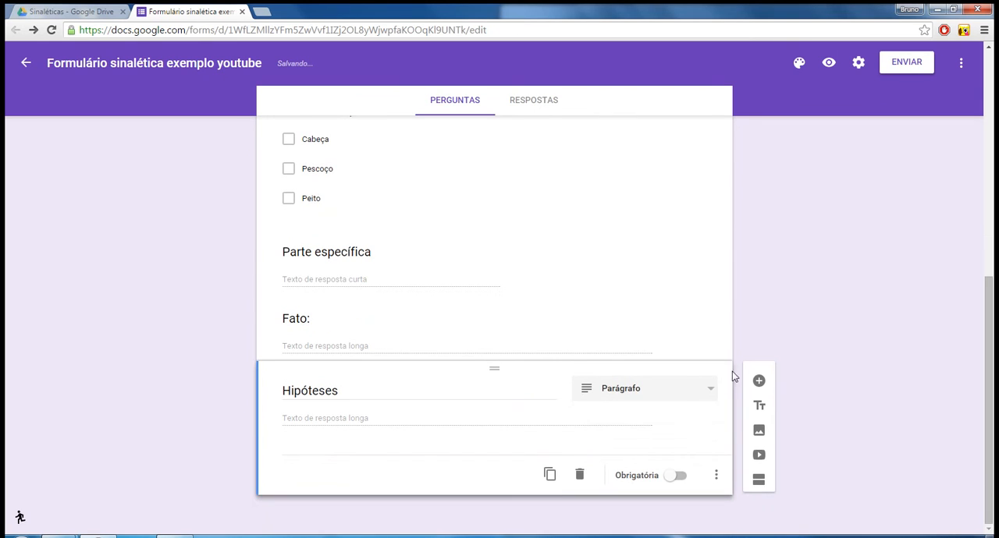
Add a question titled "Observações" below Hipóteses and set its type to Parágrafo.
click(759, 380)
text(O)
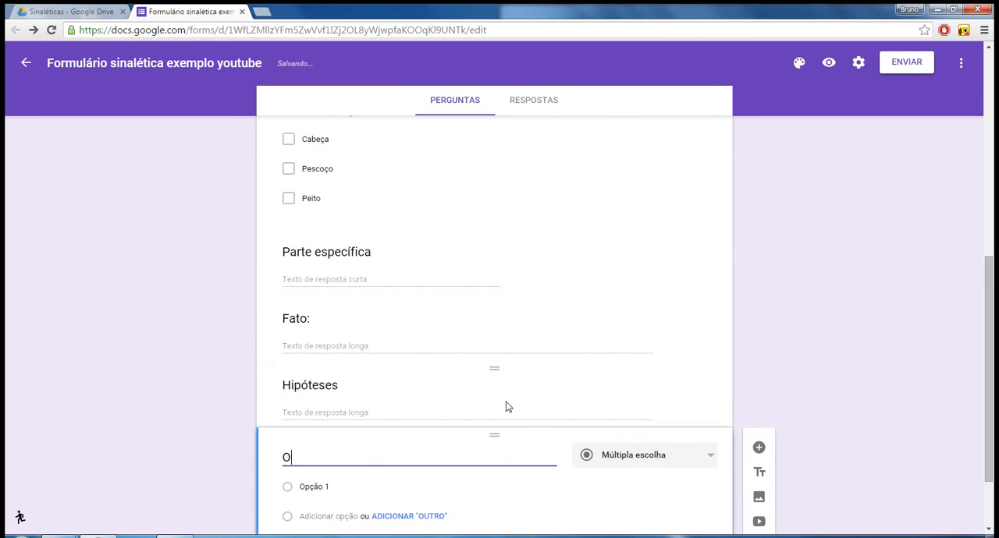
text(bservações)
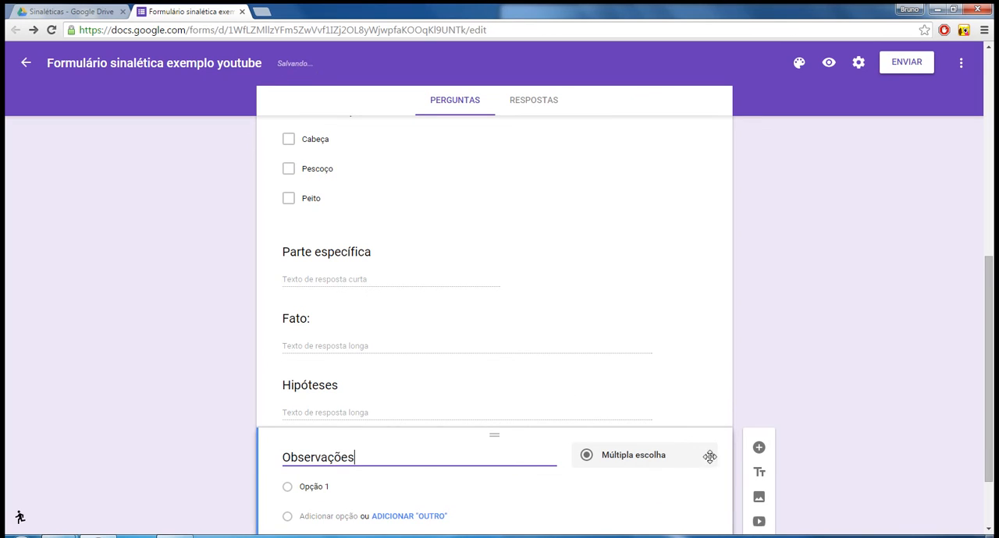
click(647, 456)
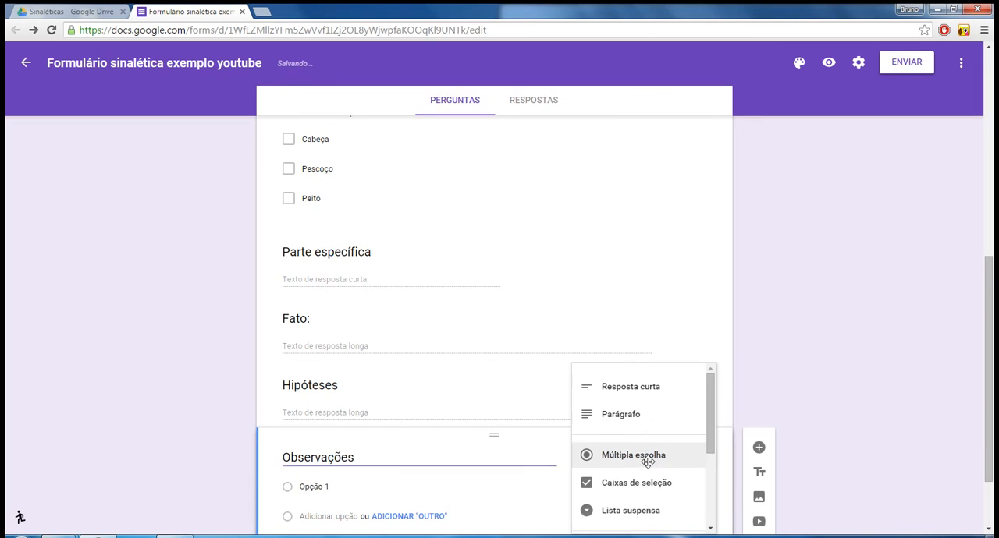
click(635, 420)
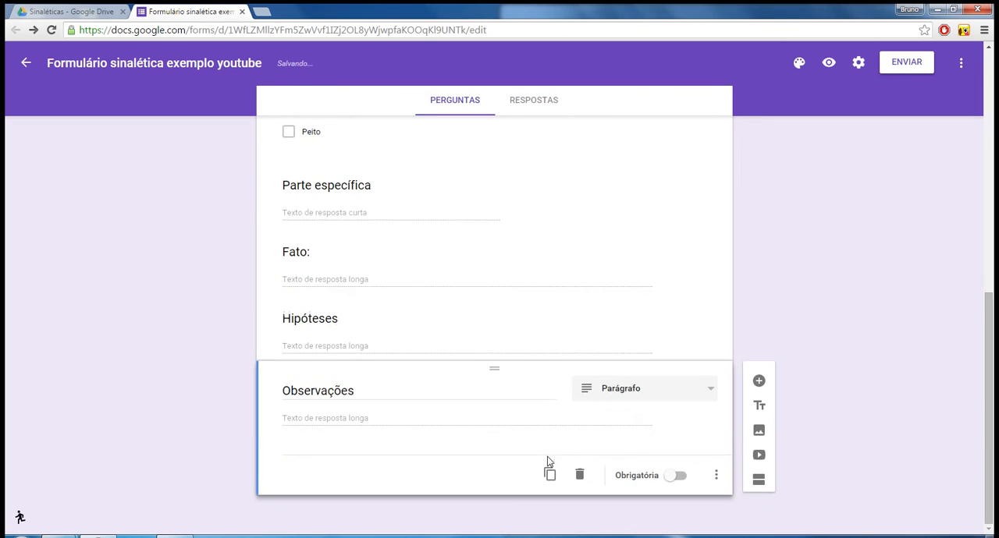
Add a multiple-choice question titled "Enviar reposta?" below Observações and name its first option "sim".
click(756, 382)
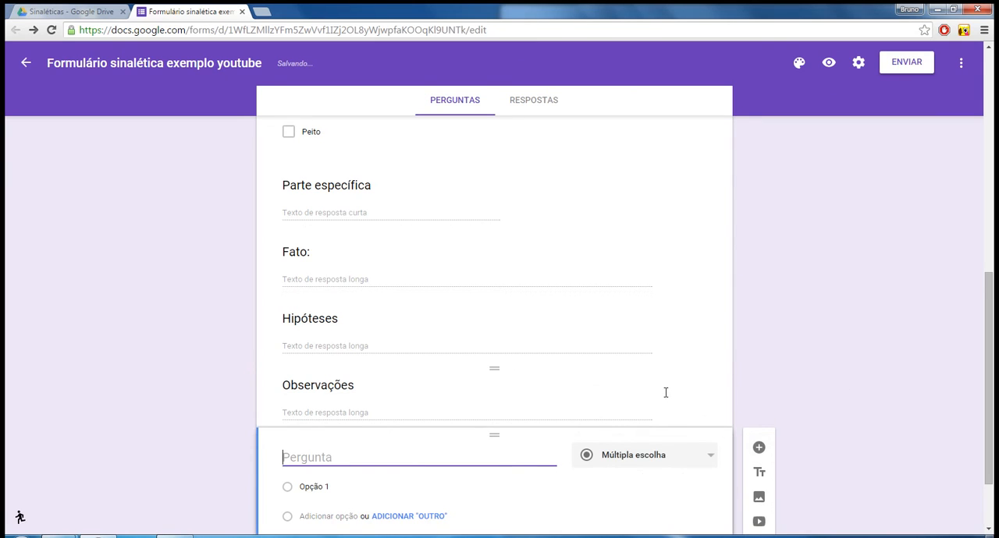
text(Enviar reposta?)
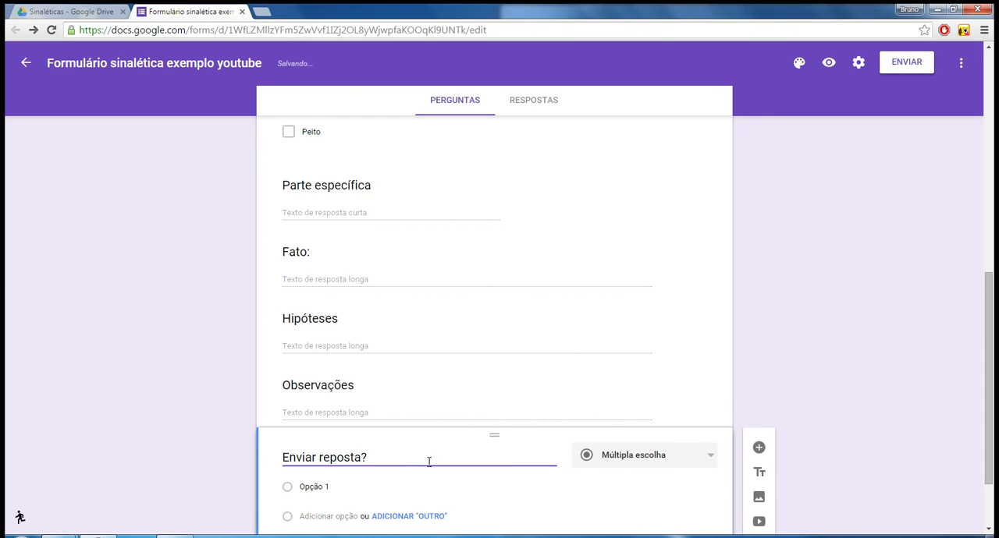
click(330, 484)
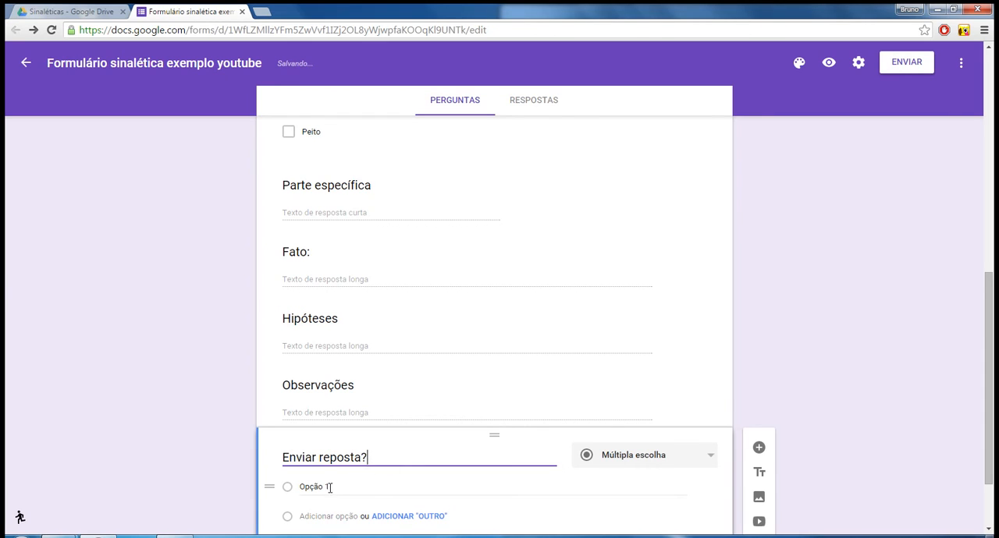
text(sim)
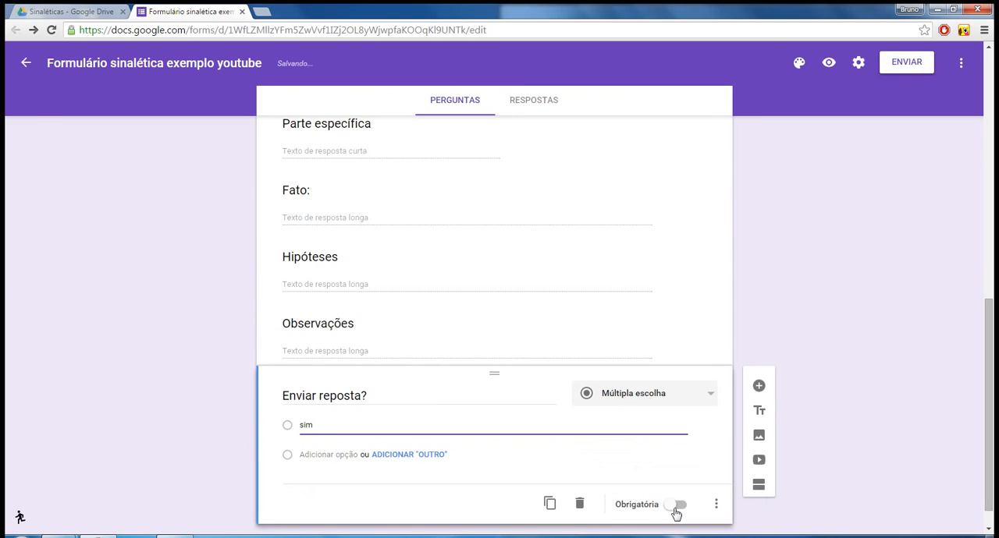
Make the "Enviar reposta?" question required and look over the form's questions.
click(678, 505)
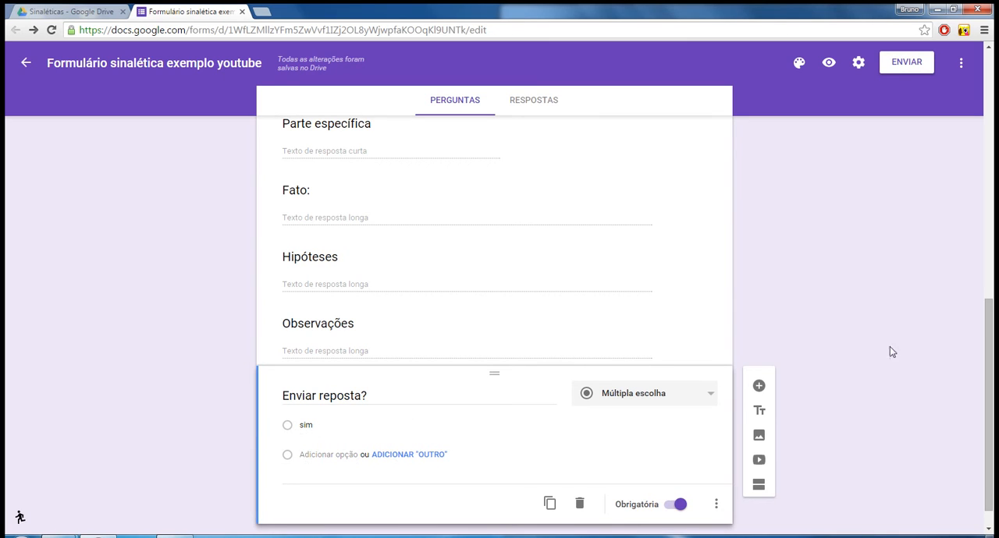
scroll(742, 327, up, 8)
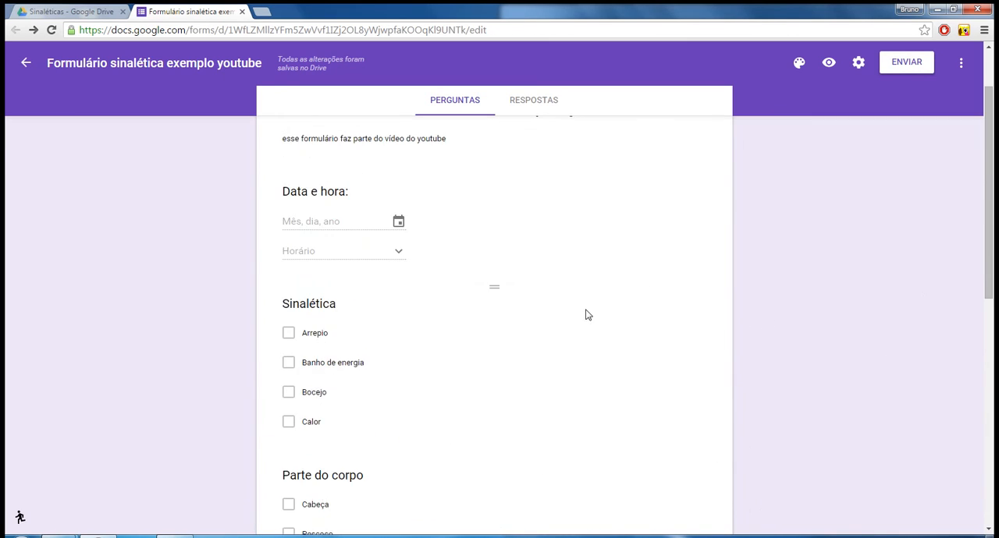
scroll(395, 326, down, 5)
scroll(392, 367, down, 5)
scroll(385, 376, up, 10)
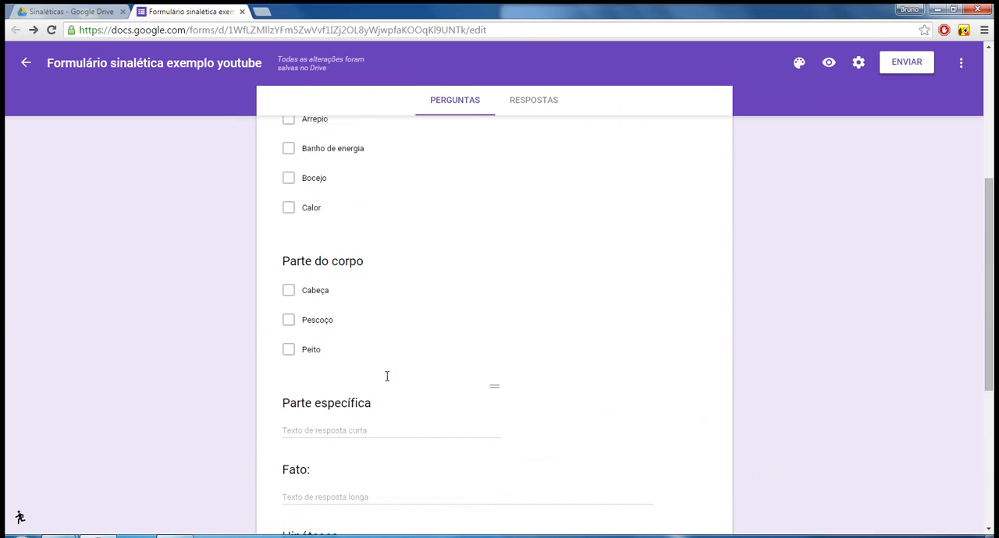
Open the preview of the form and highlight its web address.
click(829, 63)
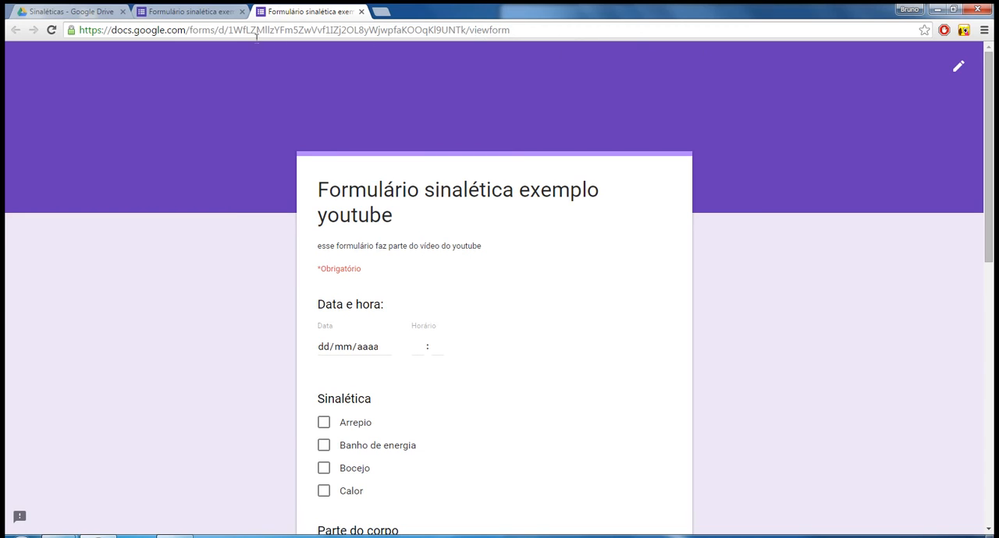
click(133, 30)
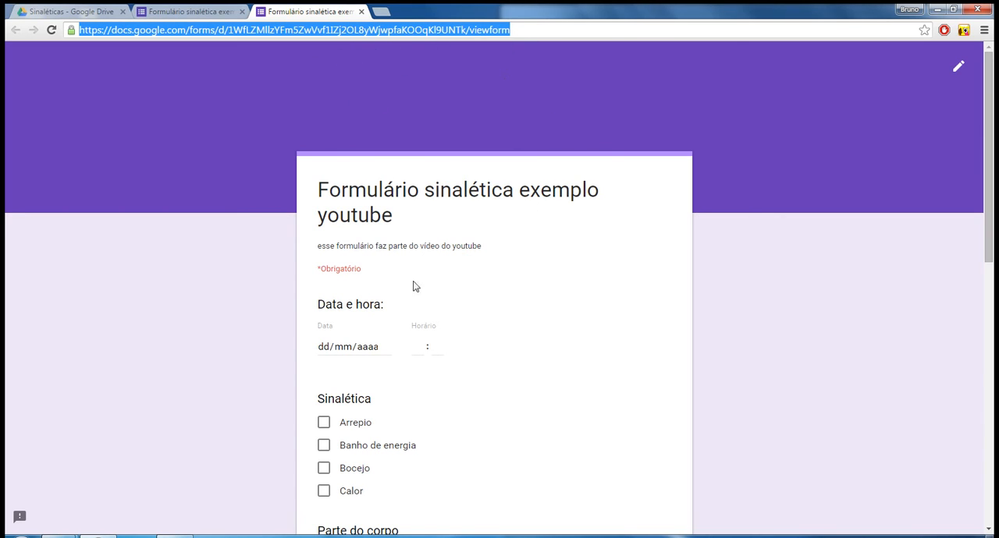
scroll(448, 275, down, 1)
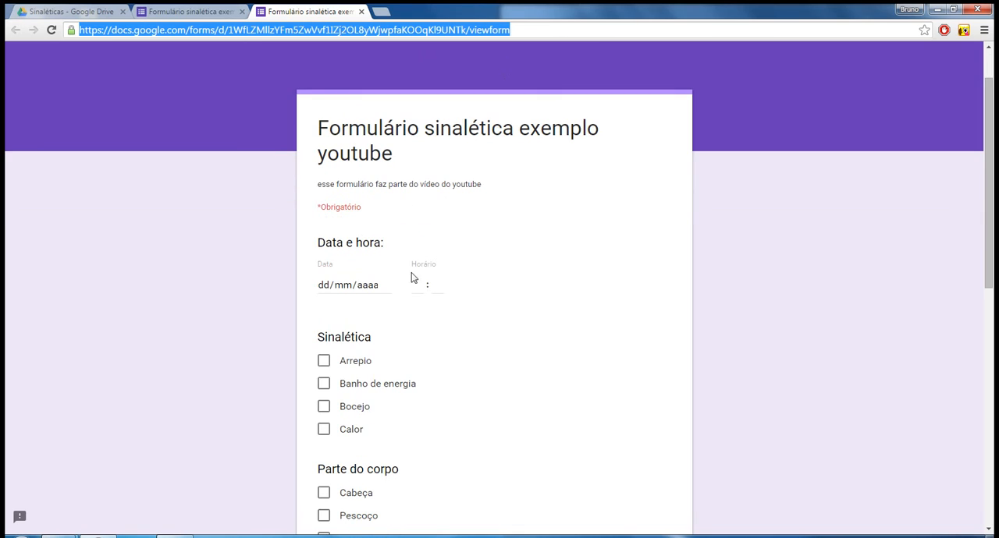
Answer the Data e hora question with the date 10/12/2015 and the time 22:54.
click(382, 286)
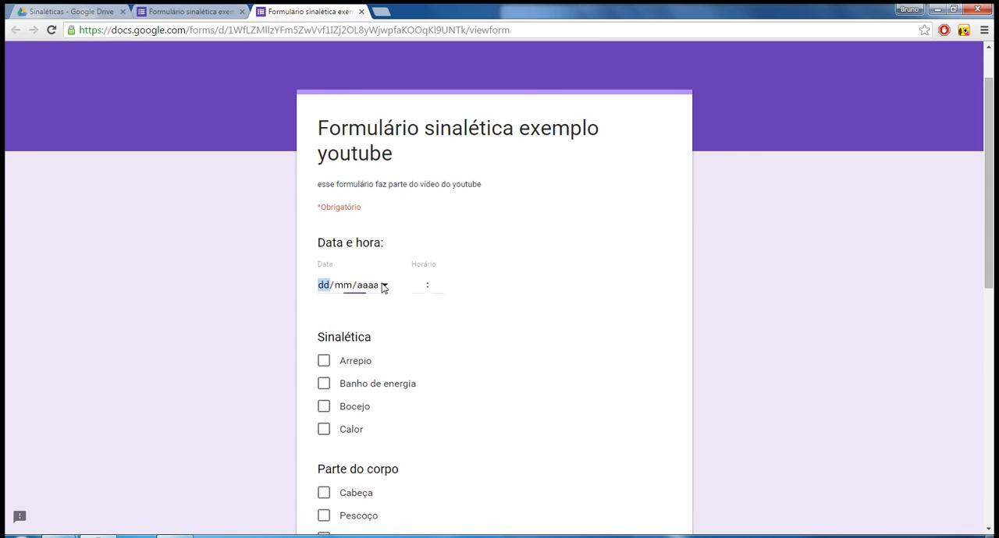
click(420, 355)
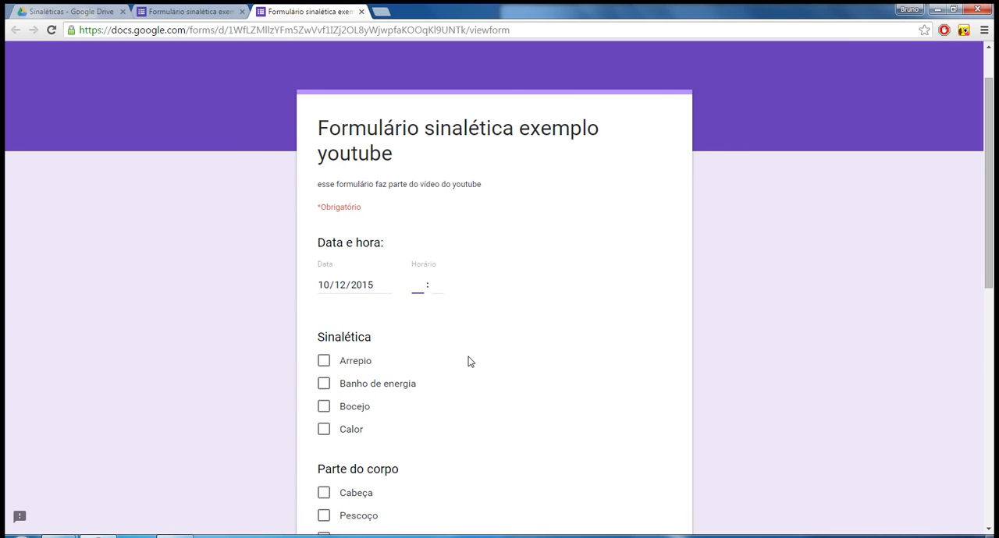
text(22)
click(431, 284)
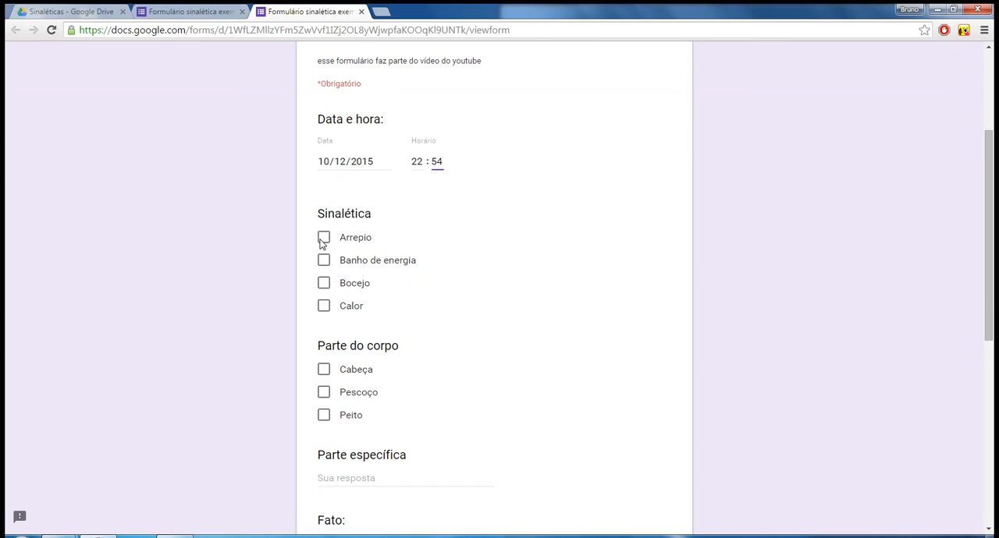
Select Banho de energia under Sinalética, and Cabeça and Pescoço under Parte do corpo.
click(323, 262)
scroll(321, 367, down, 2)
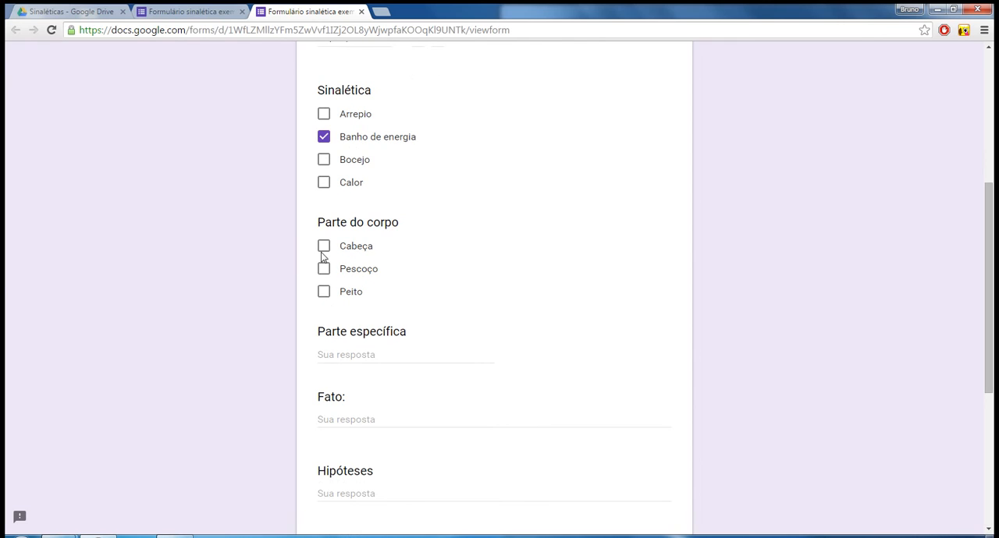
click(324, 248)
click(323, 268)
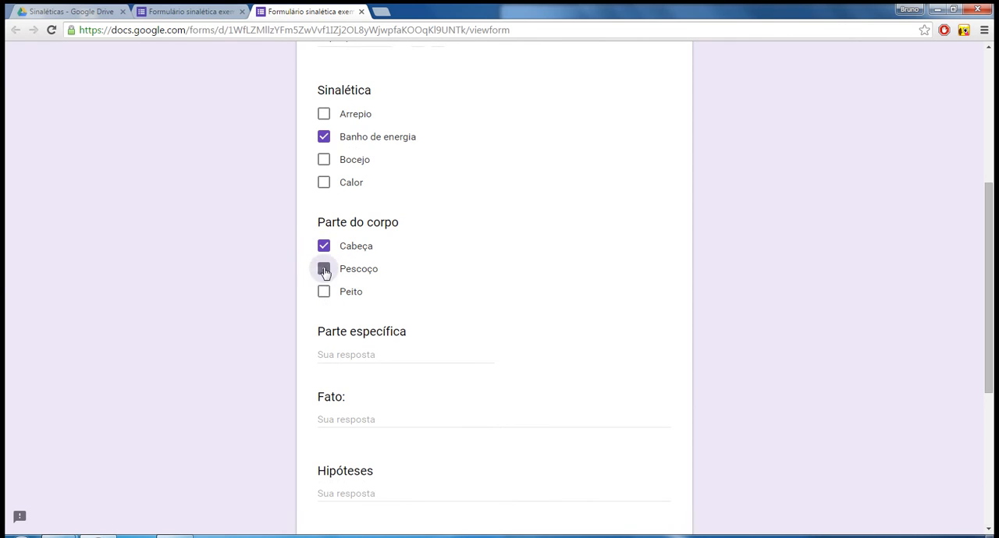
Answer the Parte específica question with "Cabeça, nuca".
scroll(323, 296, down, 1)
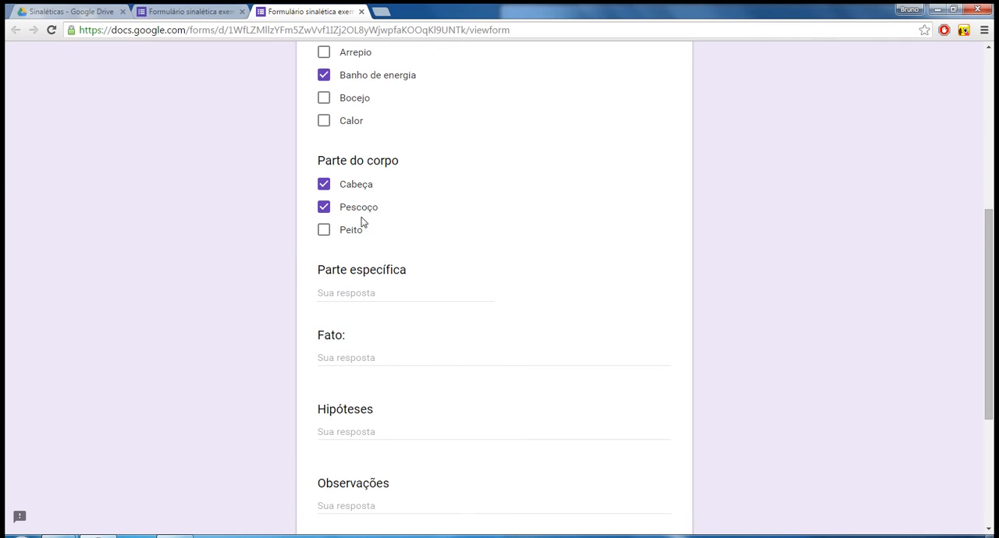
scroll(371, 222, down, 1)
click(391, 241)
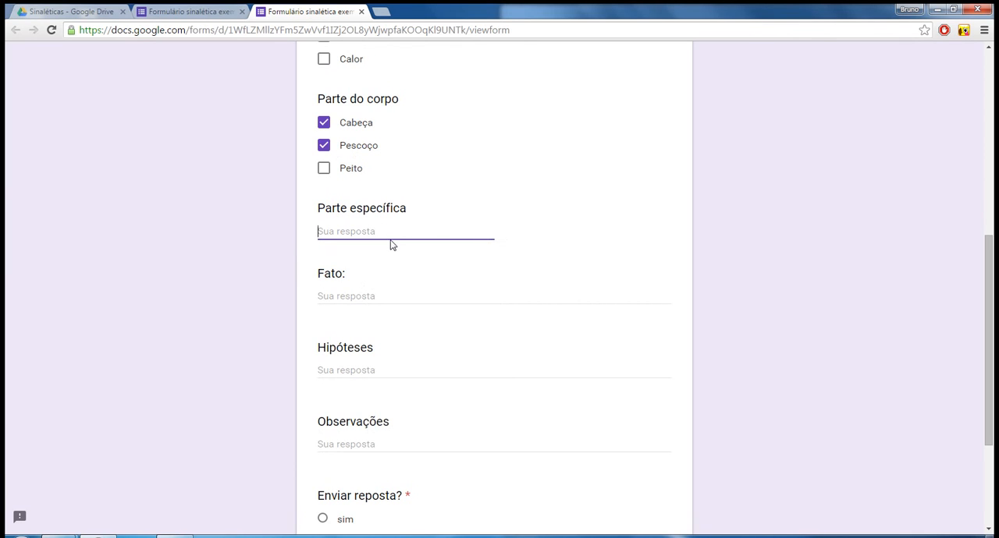
text(Tronco)
scroll(347, 214, down, 2)
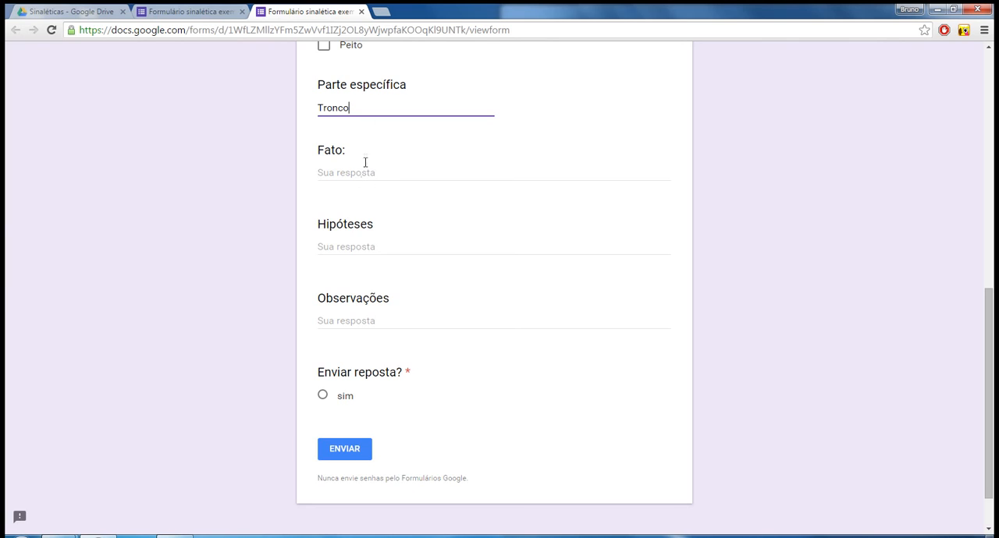
double_click(363, 110)
text(Cabeça, nuca)
Answer the Fato question with "Estava fazendo o vídeo ...".
scroll(404, 125, down, 2)
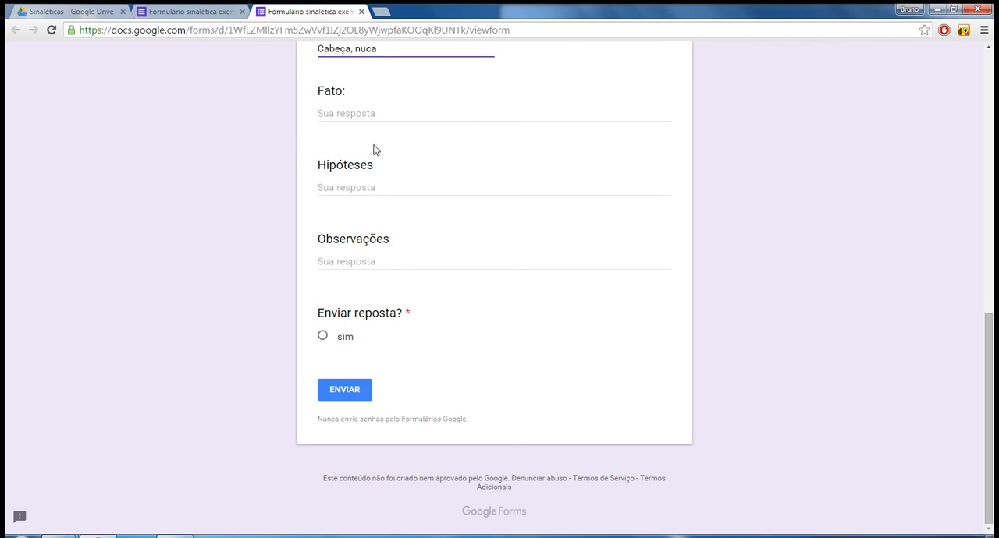
click(379, 110)
text(Es)
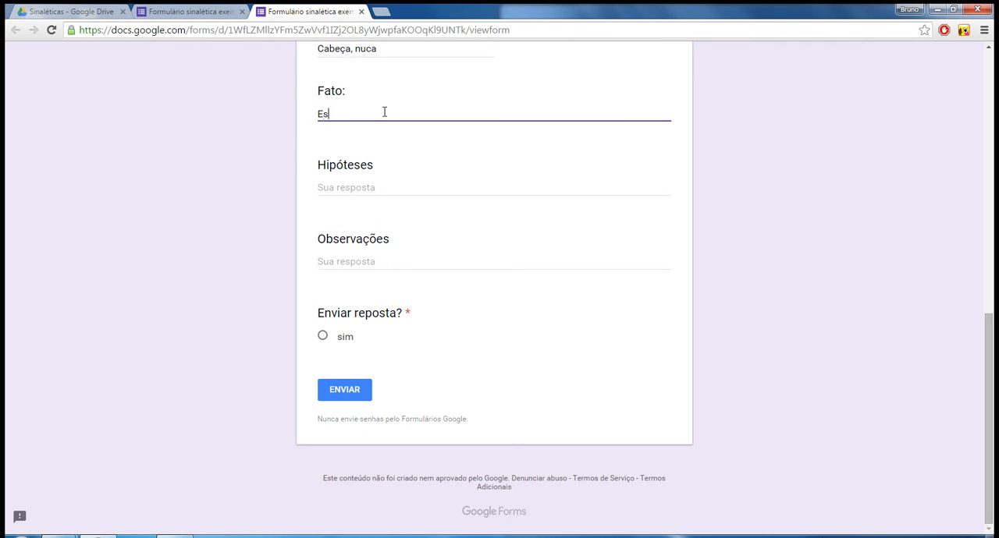
text(tava fa)
key(BackSpace)
text(fazendo o vídeo ...)
Answer the Hipóteses question with "Amparo de função? Consciência extrafísica? Emocional?".
click(354, 187)
text(Am)
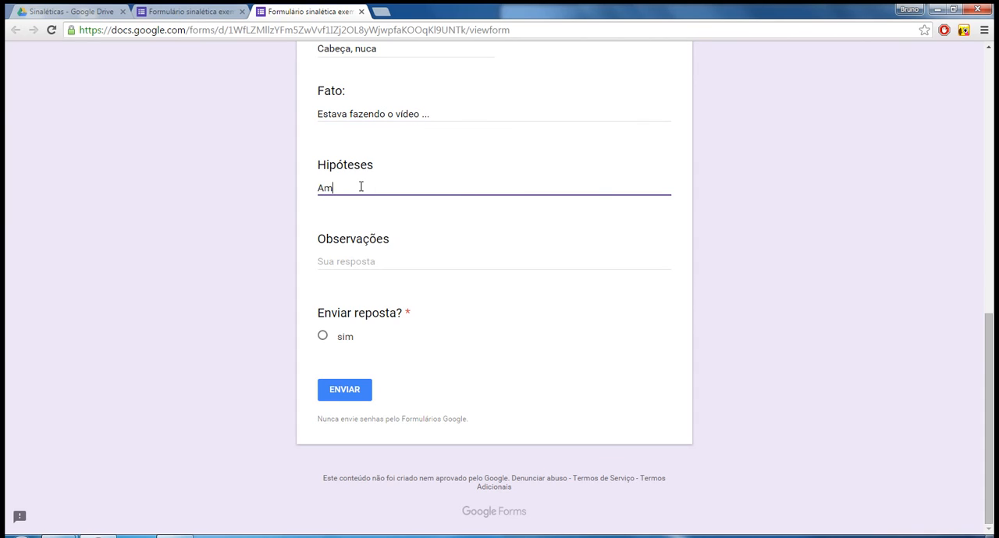
text(parto)
key(BackSpace)
key(BackSpace)
text(o de função)
text(? Consciência)
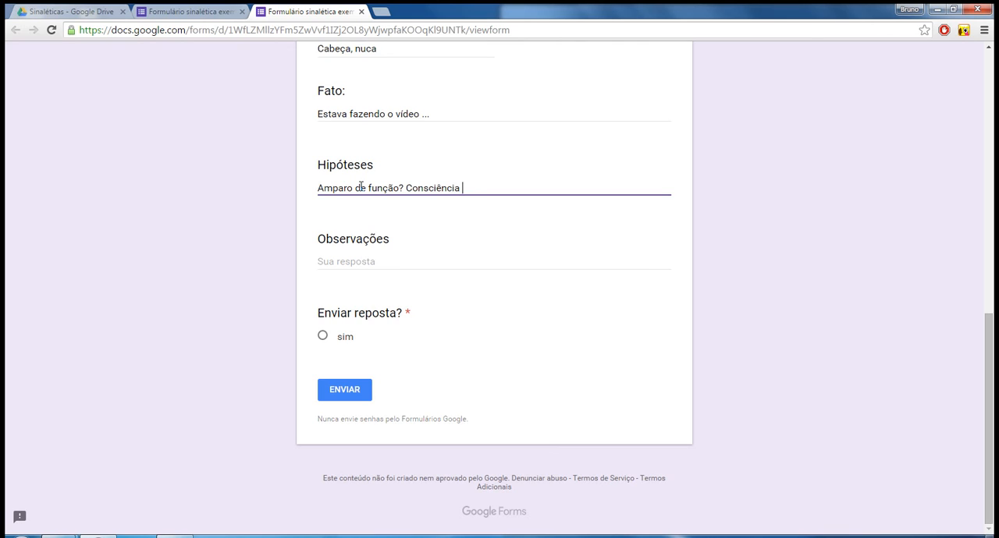
text(extrafísica? Emo)
text(cional?)
Answer the Observações question with "Já estava tarde, estou com sono.".
click(362, 260)
text(J)
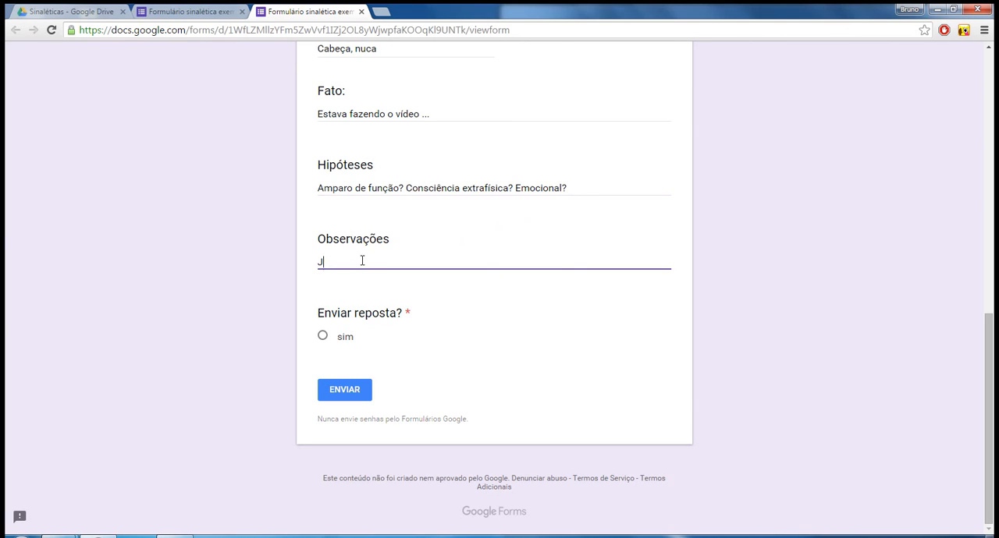
text(á estava tarde, estou com sono.)
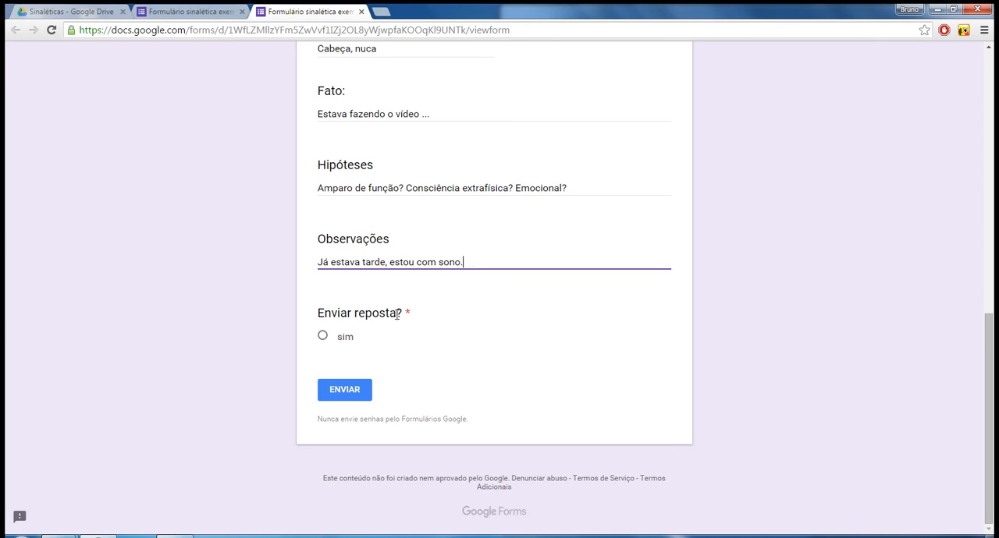
Choose "sim" for "Enviar reposta?" and submit the completed form.
click(322, 336)
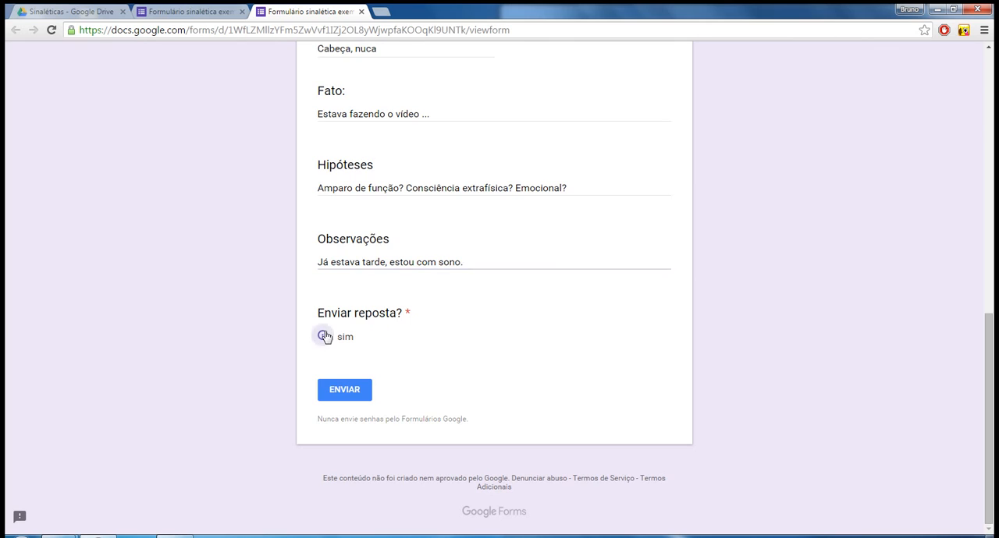
click(337, 392)
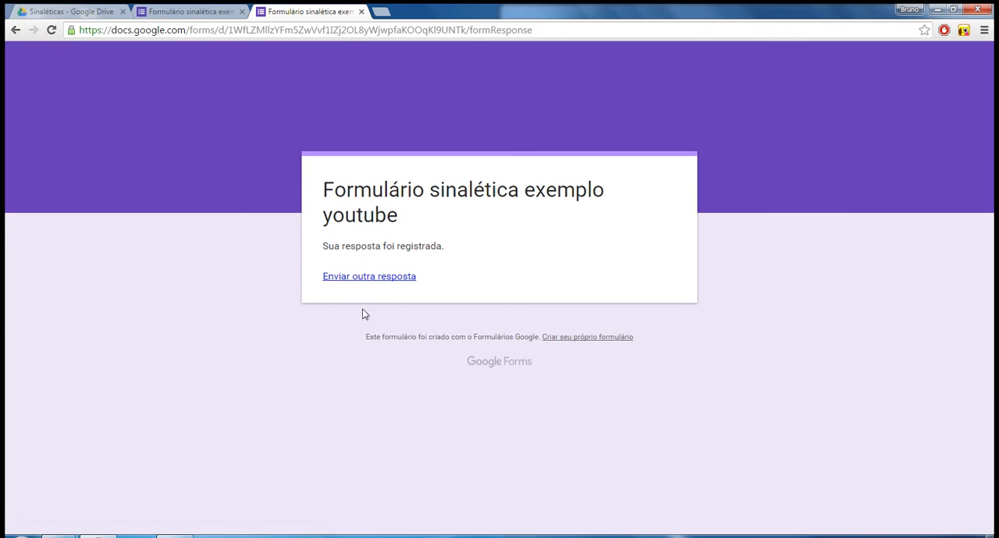
drag(322, 247, 435, 292)
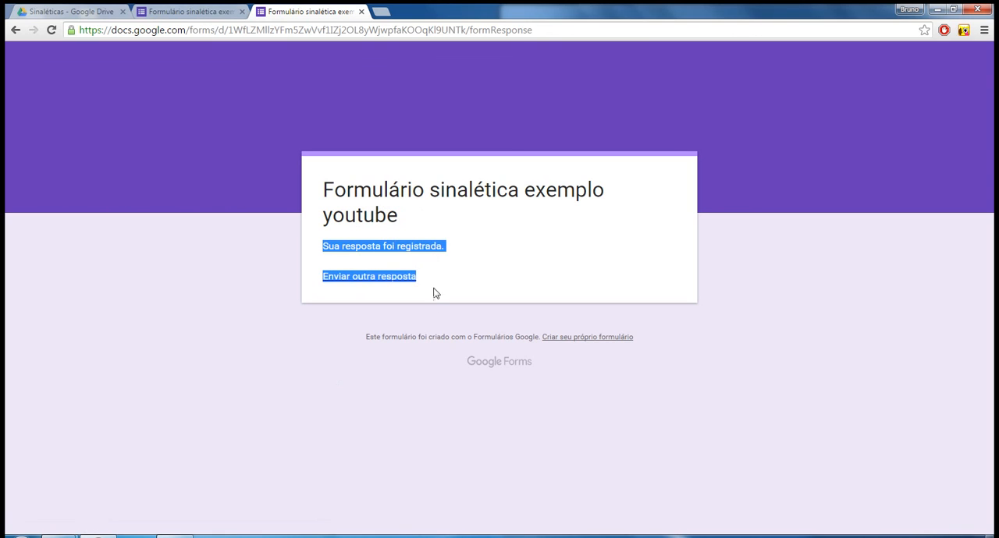
click(398, 339)
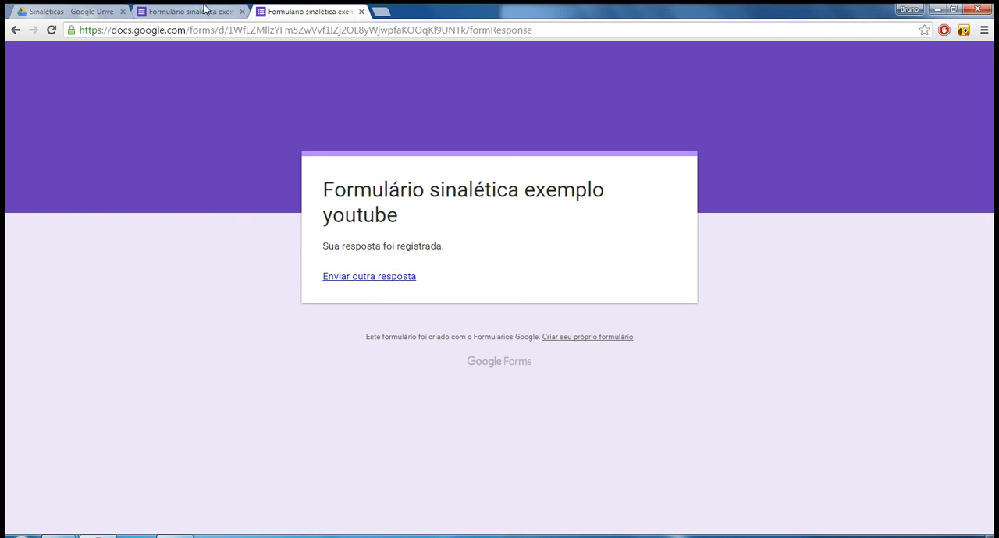
Close the response page and the form editor, and reopen "Formulário sinalética exemplo youtube" from the Sinaléticas folder in Google Drive.
click(361, 11)
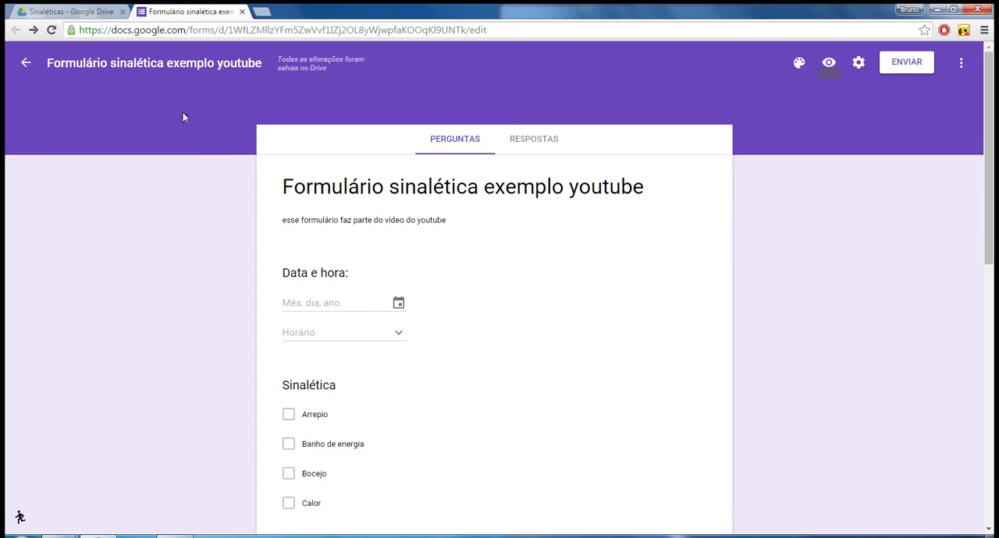
click(241, 11)
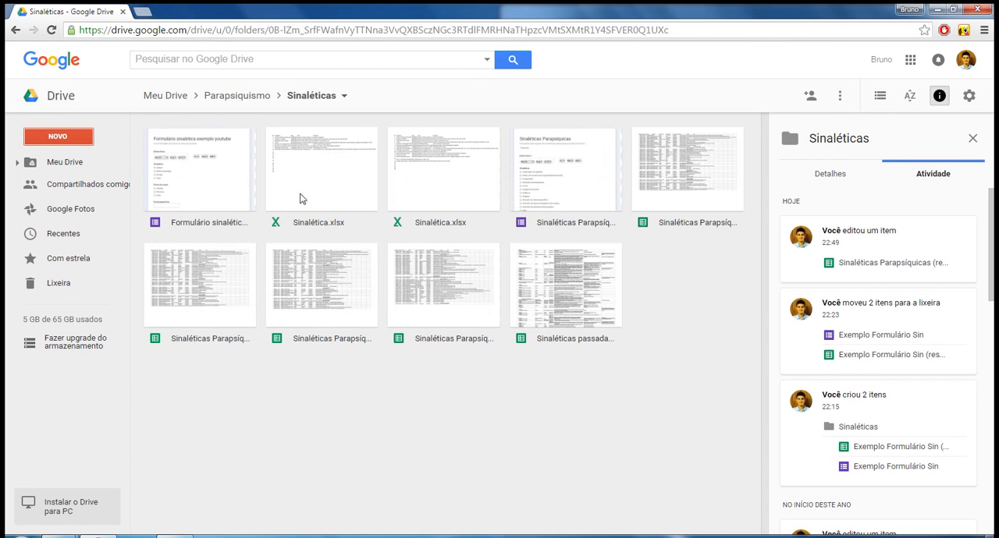
click(200, 184)
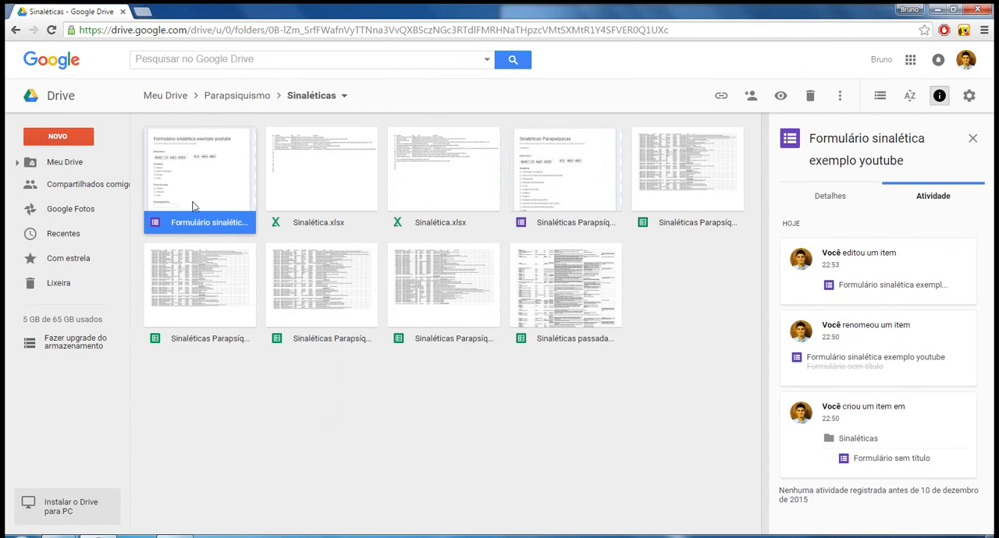
double_click(189, 173)
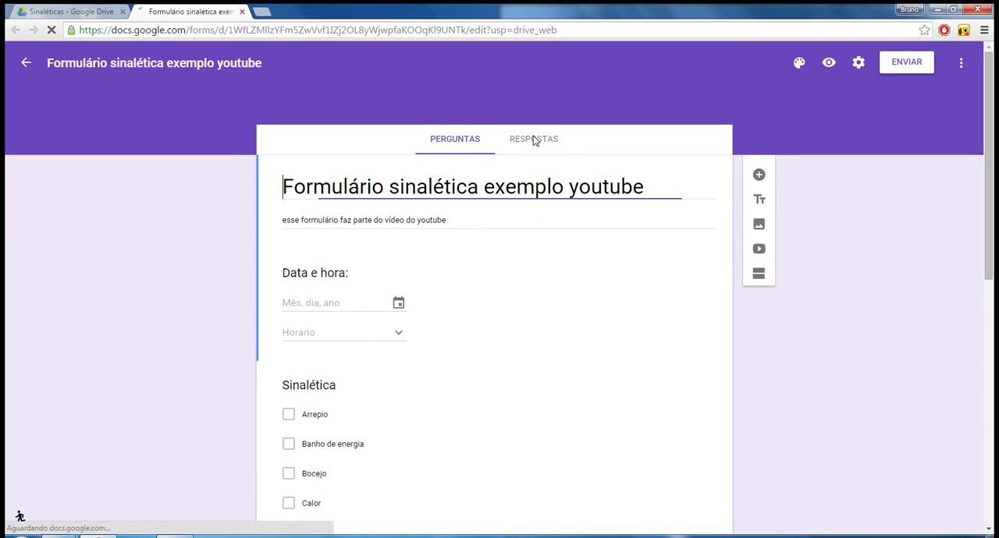
Review the form's recorded responses, from the date and the Sinalética and Parte do corpo charts down to the "Enviar reposta?" chart.
click(533, 139)
scroll(450, 338, down, 1)
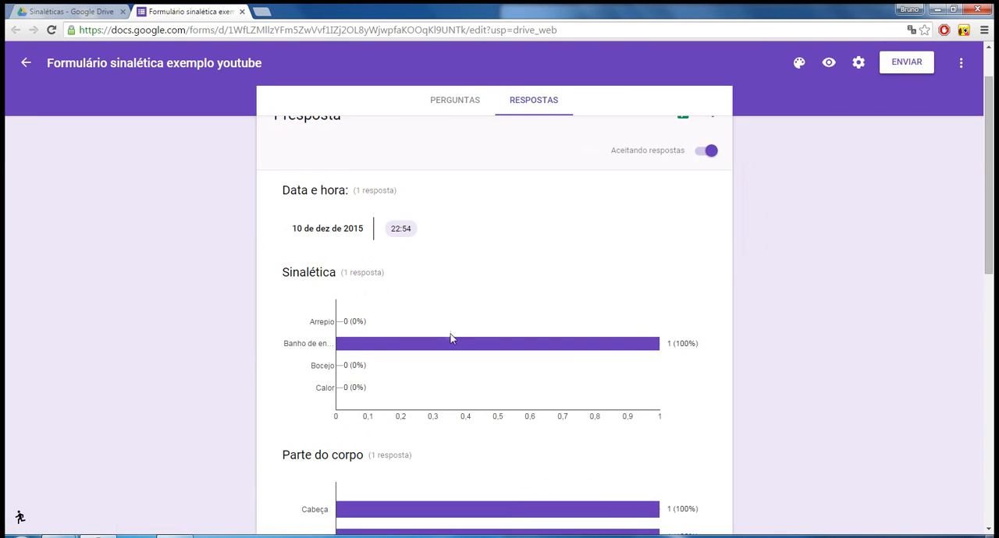
scroll(451, 339, down, 1)
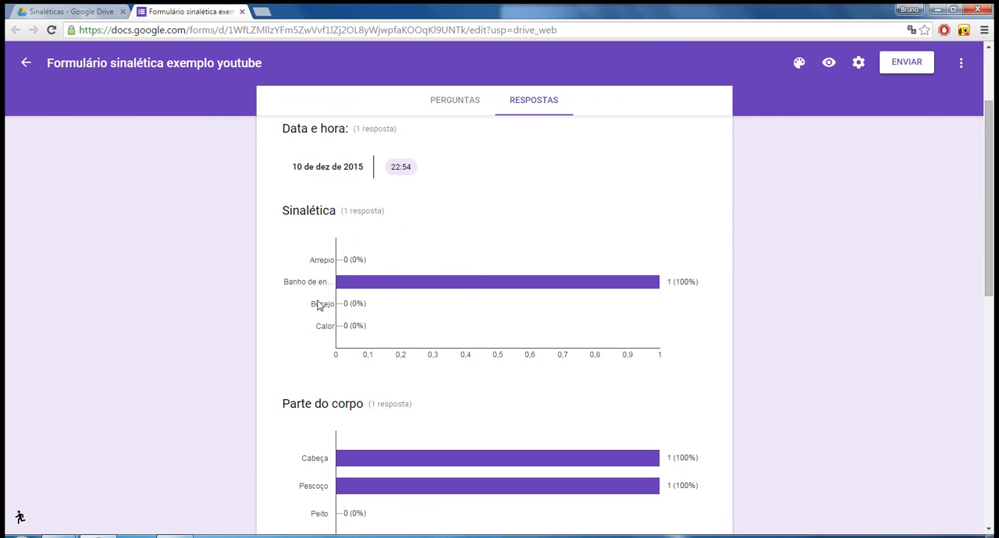
scroll(401, 250, down, 1)
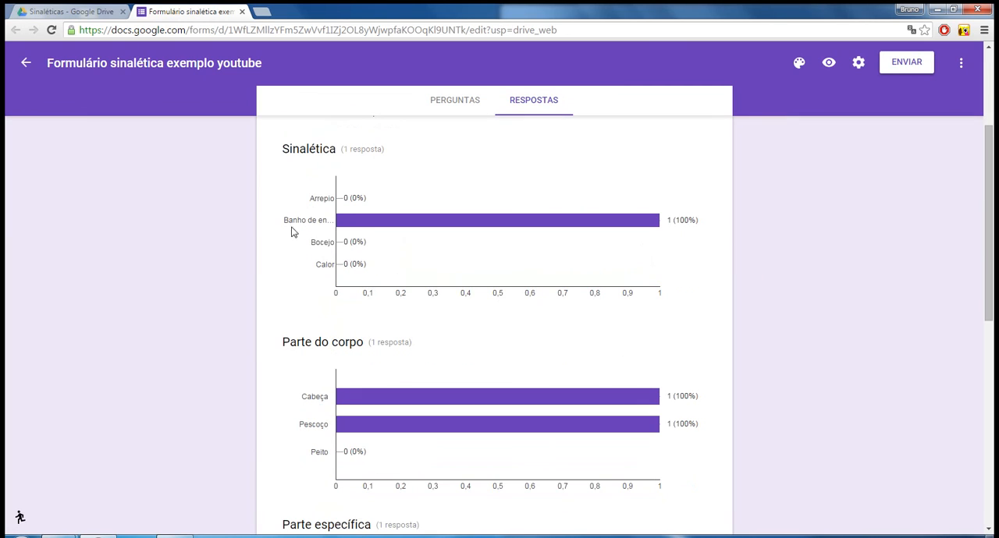
drag(334, 222, 323, 260)
scroll(856, 355, down, 1)
click(848, 358)
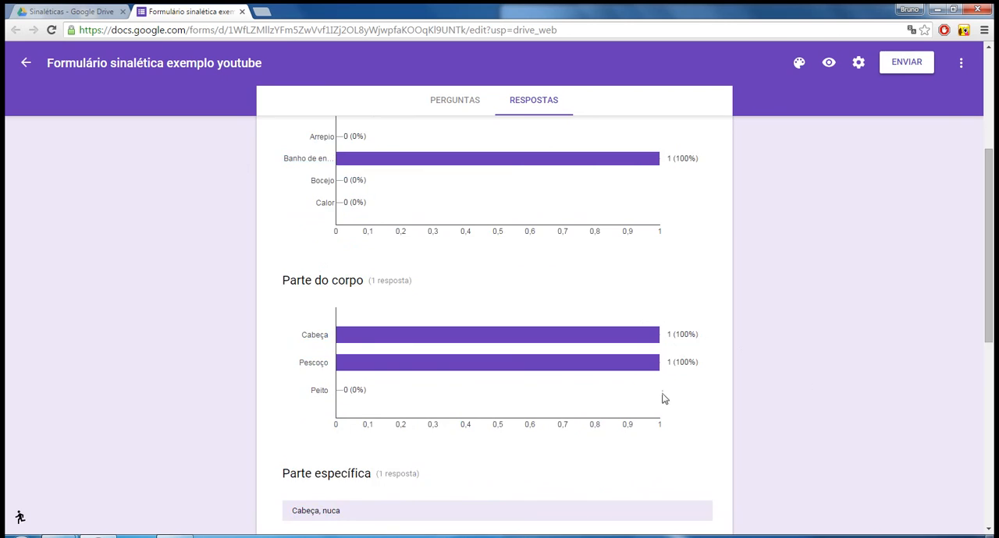
scroll(664, 399, down, 7)
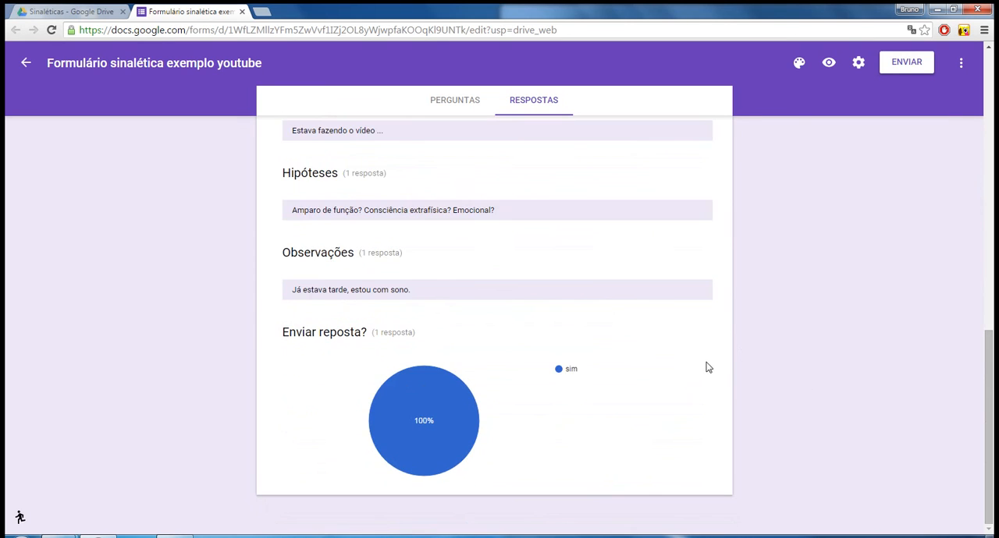
Create a new spreadsheet under the suggested name as the destination for the form's responses.
scroll(706, 367, up, 10)
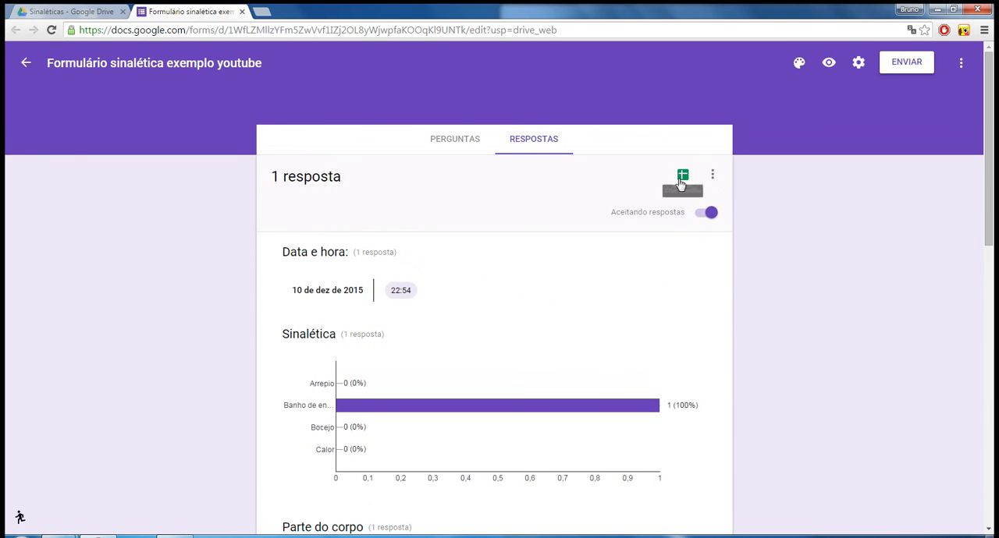
click(681, 181)
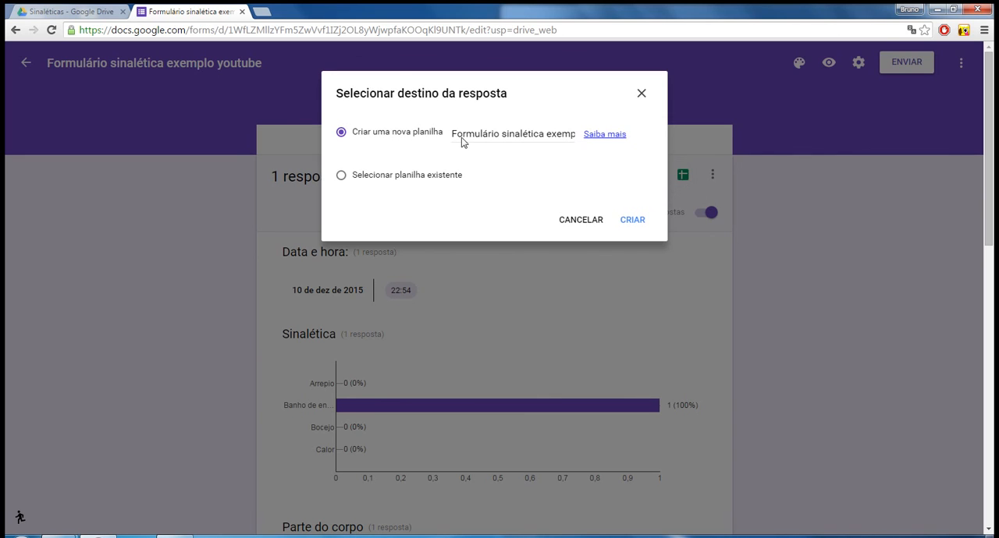
click(640, 224)
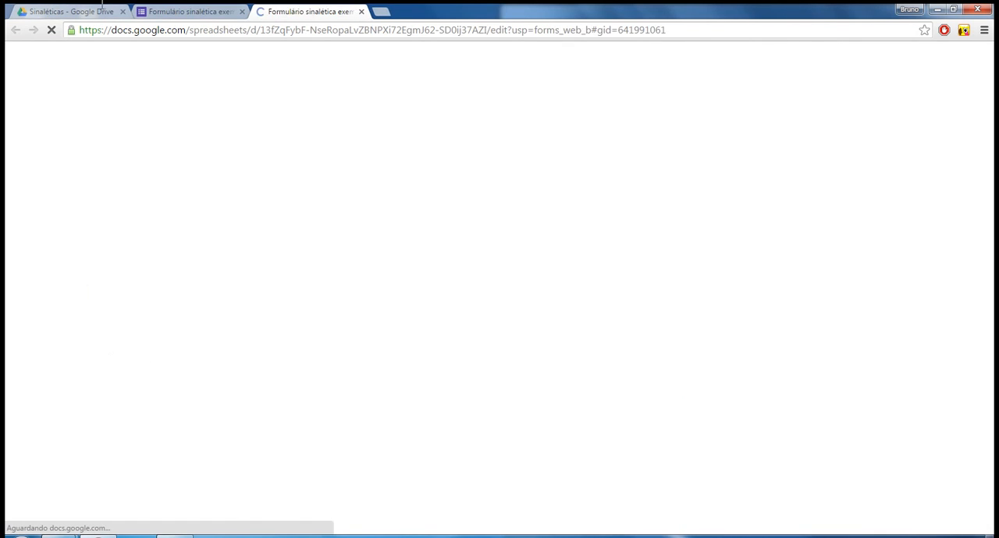
Locate "Formulário sinalética exemplo youtube (respostas)" in the Sinaléticas folder in Google Drive, and view the recorded response in the opened spreadsheet.
click(101, 6)
click(287, 153)
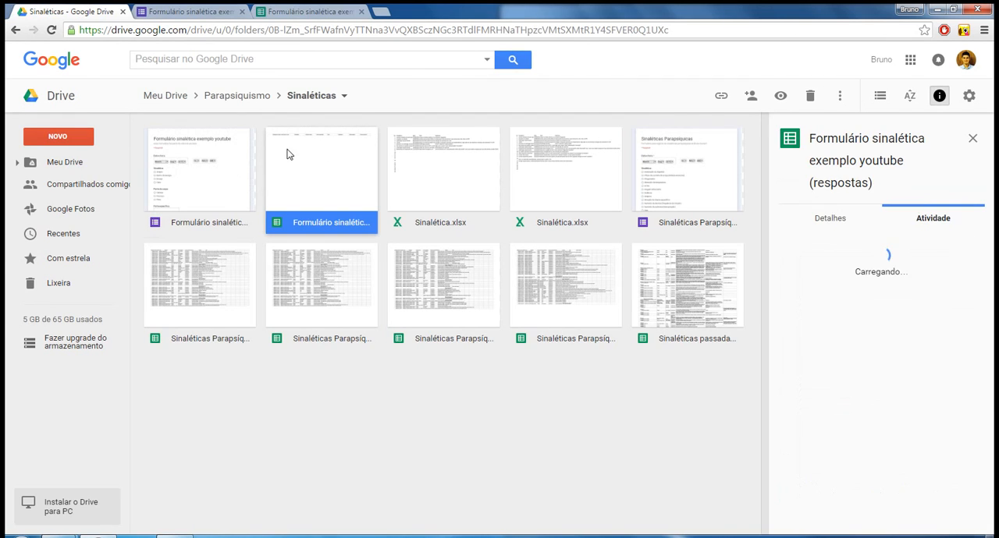
click(307, 11)
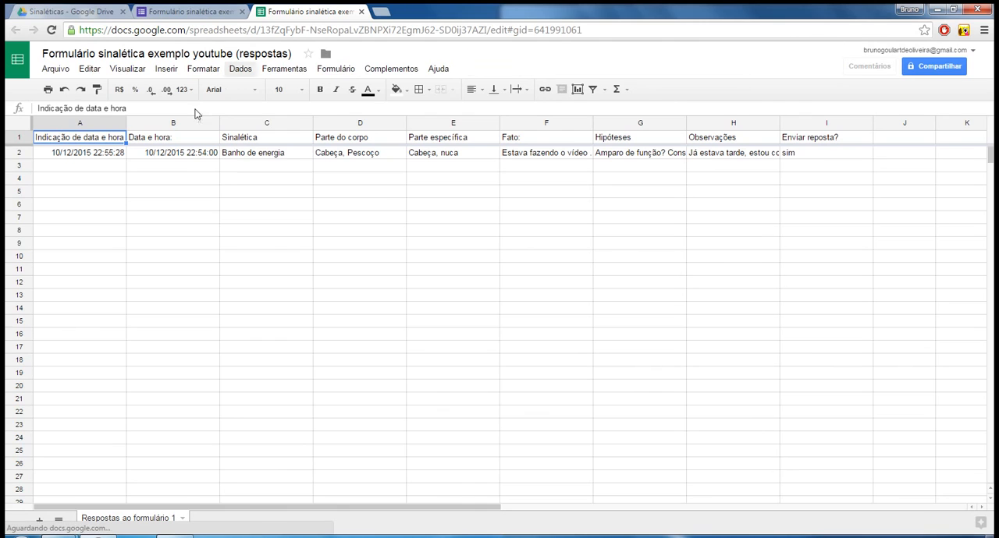
Close the form editor and the response spreadsheet, leaving only the Sinaléticas folder open in Google Drive.
click(231, 11)
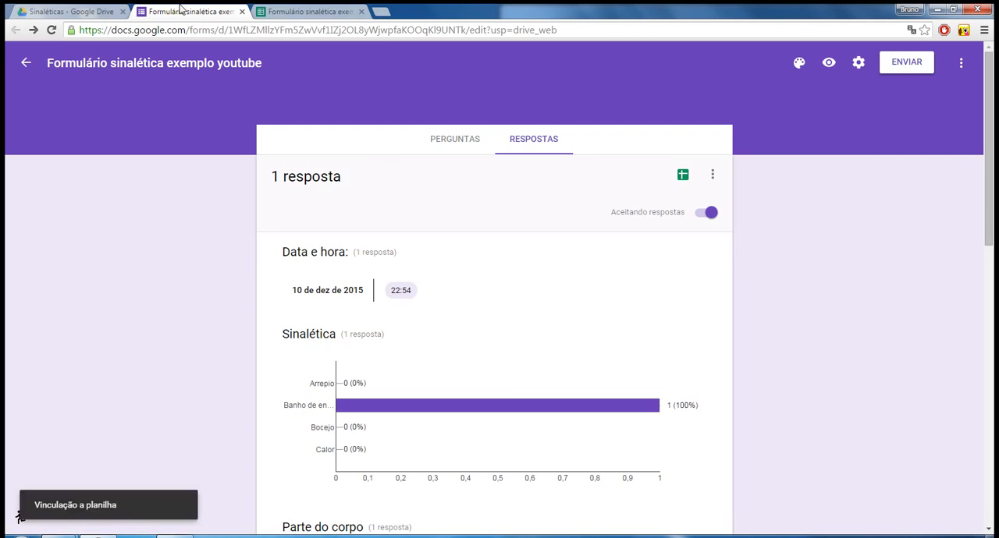
click(241, 12)
click(241, 11)
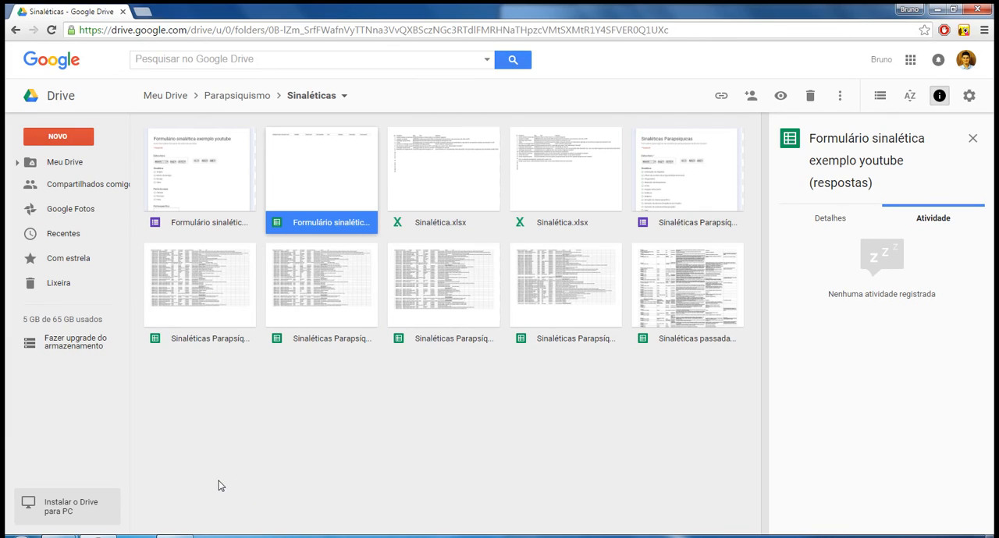
click(188, 531)
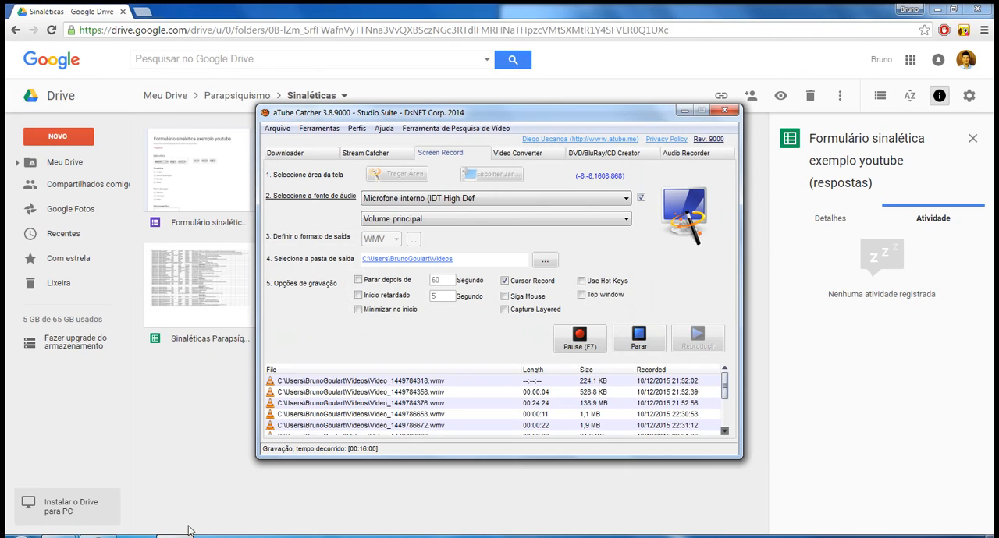